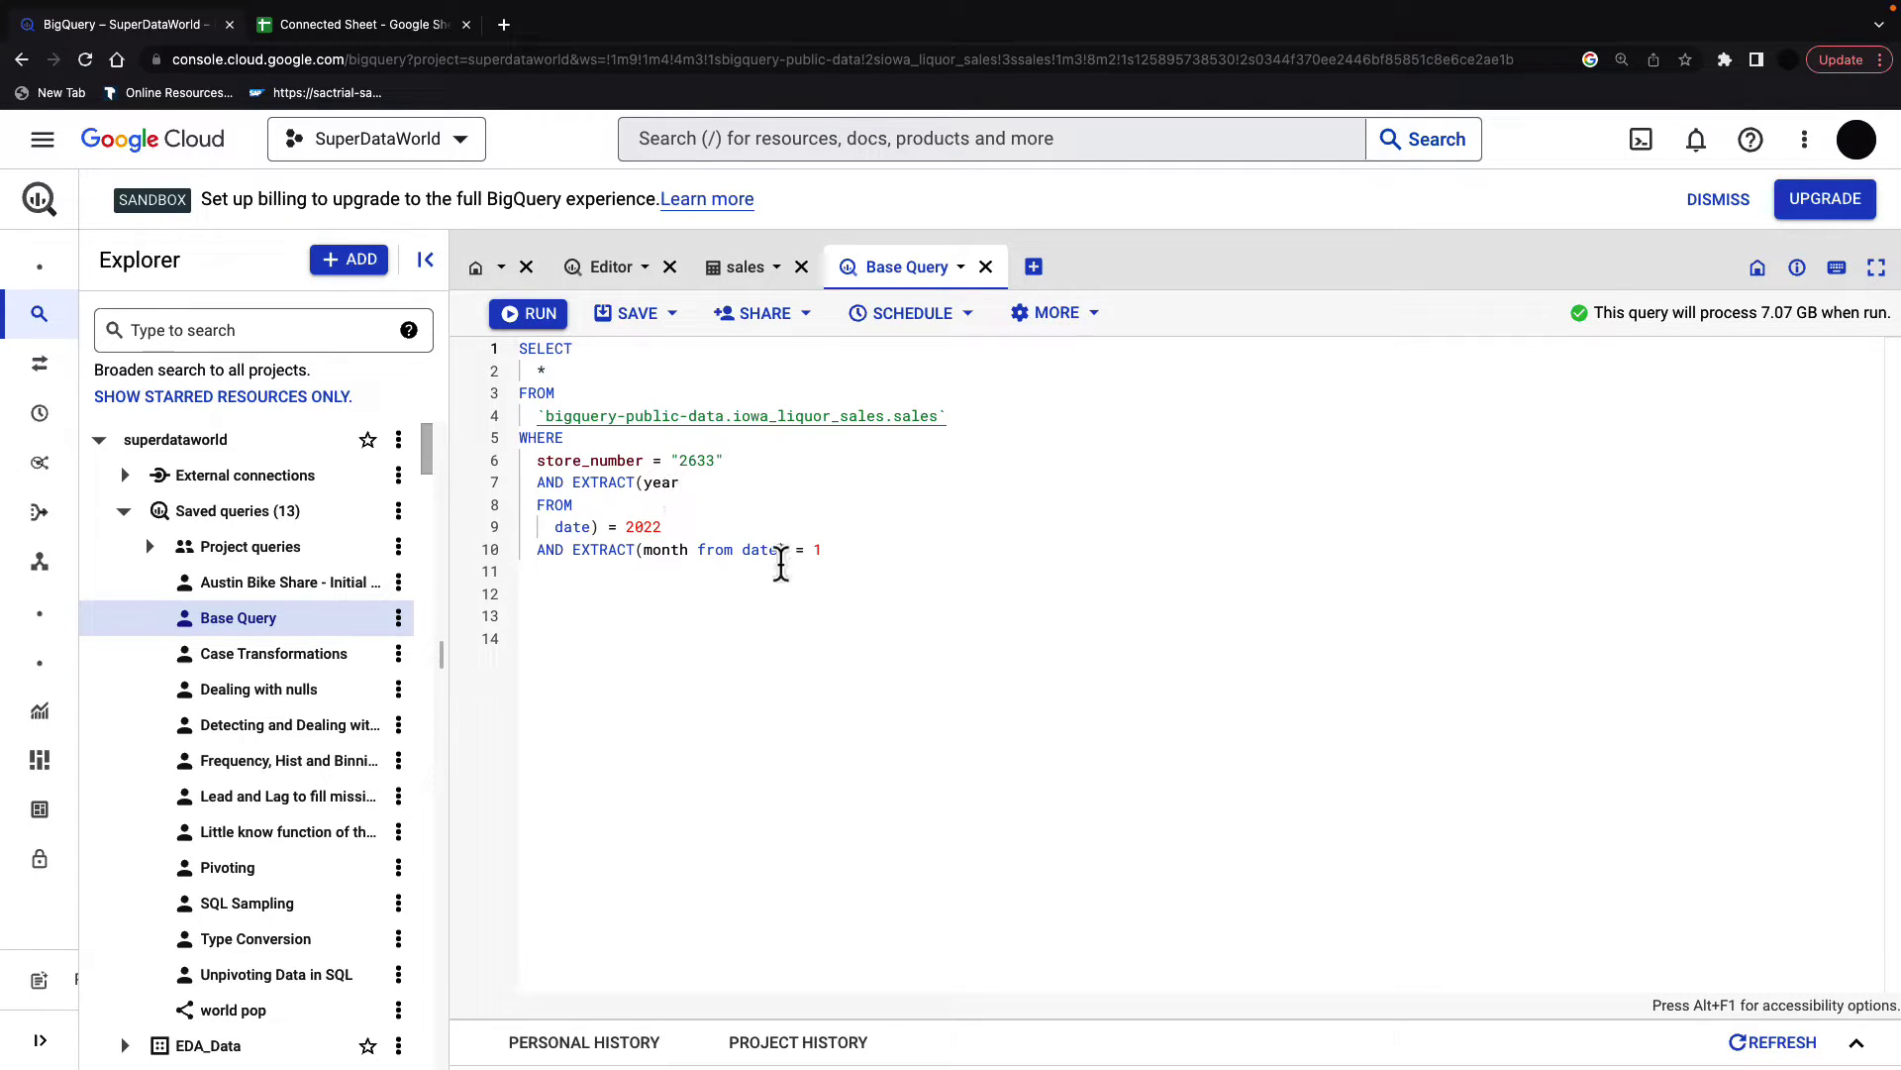
Step: Run the store 2633 Base Query in BigQuery and scroll across its 1,366 result rows
left_click(527, 313)
left_click_drag(1170, 507, 1170, 468)
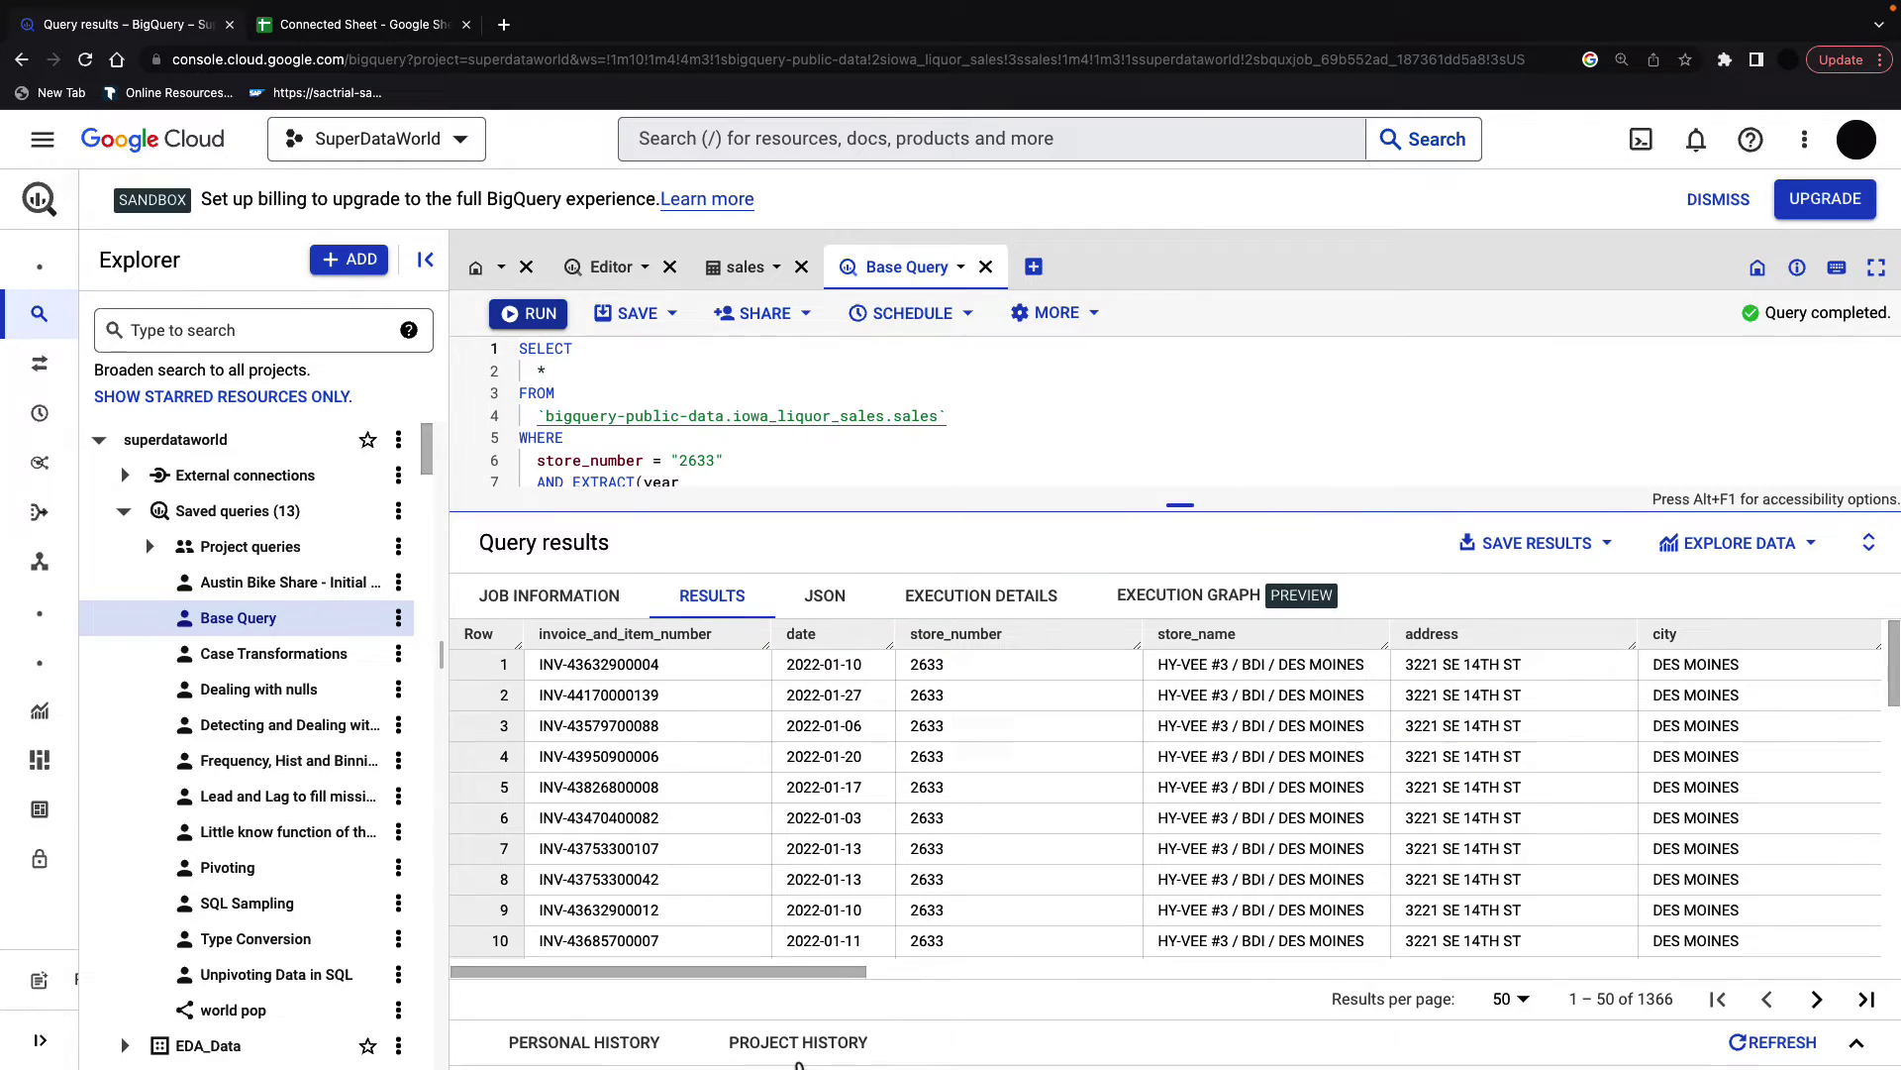
left_click_drag(832, 972, 1323, 976)
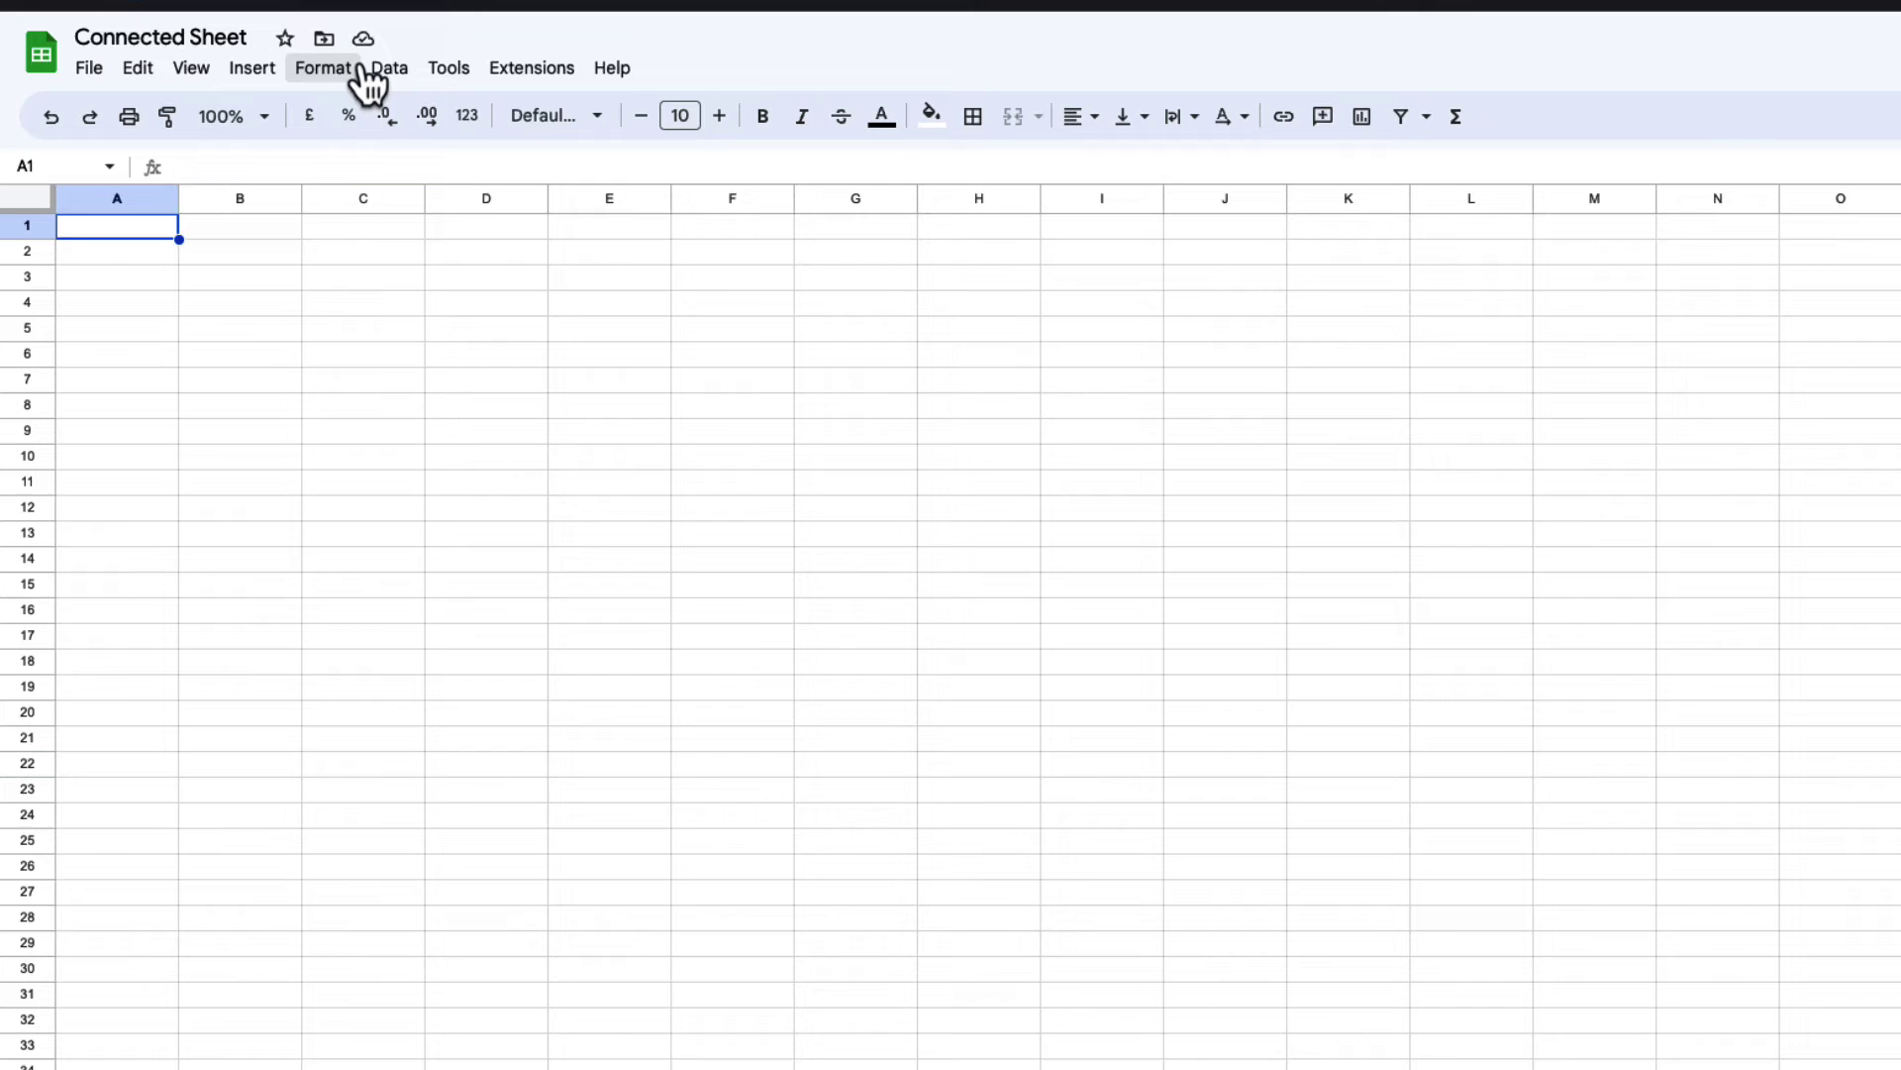
Step: Connect to BigQuery project SuperDataWorld using the pasted store 2633 January 2022 custom query
left_click(389, 67)
mouse_move(645, 723)
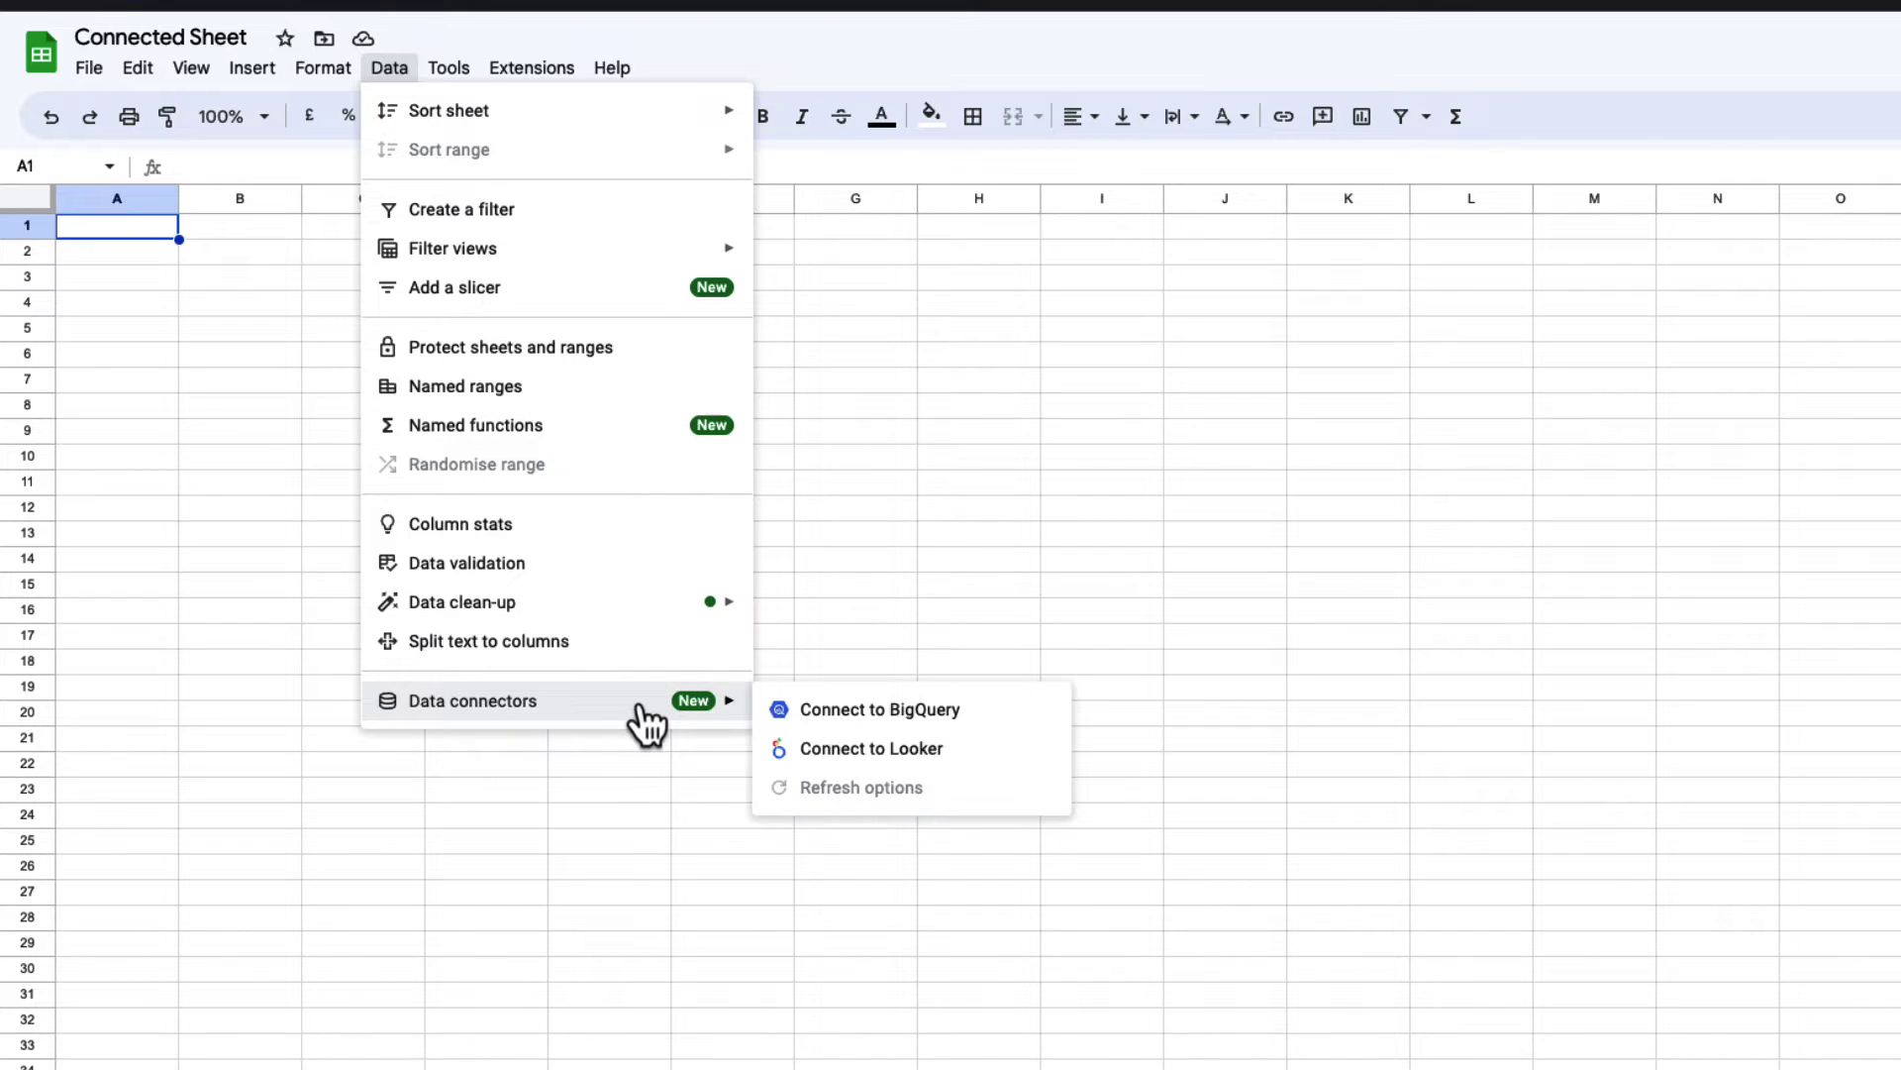
left_click(871, 713)
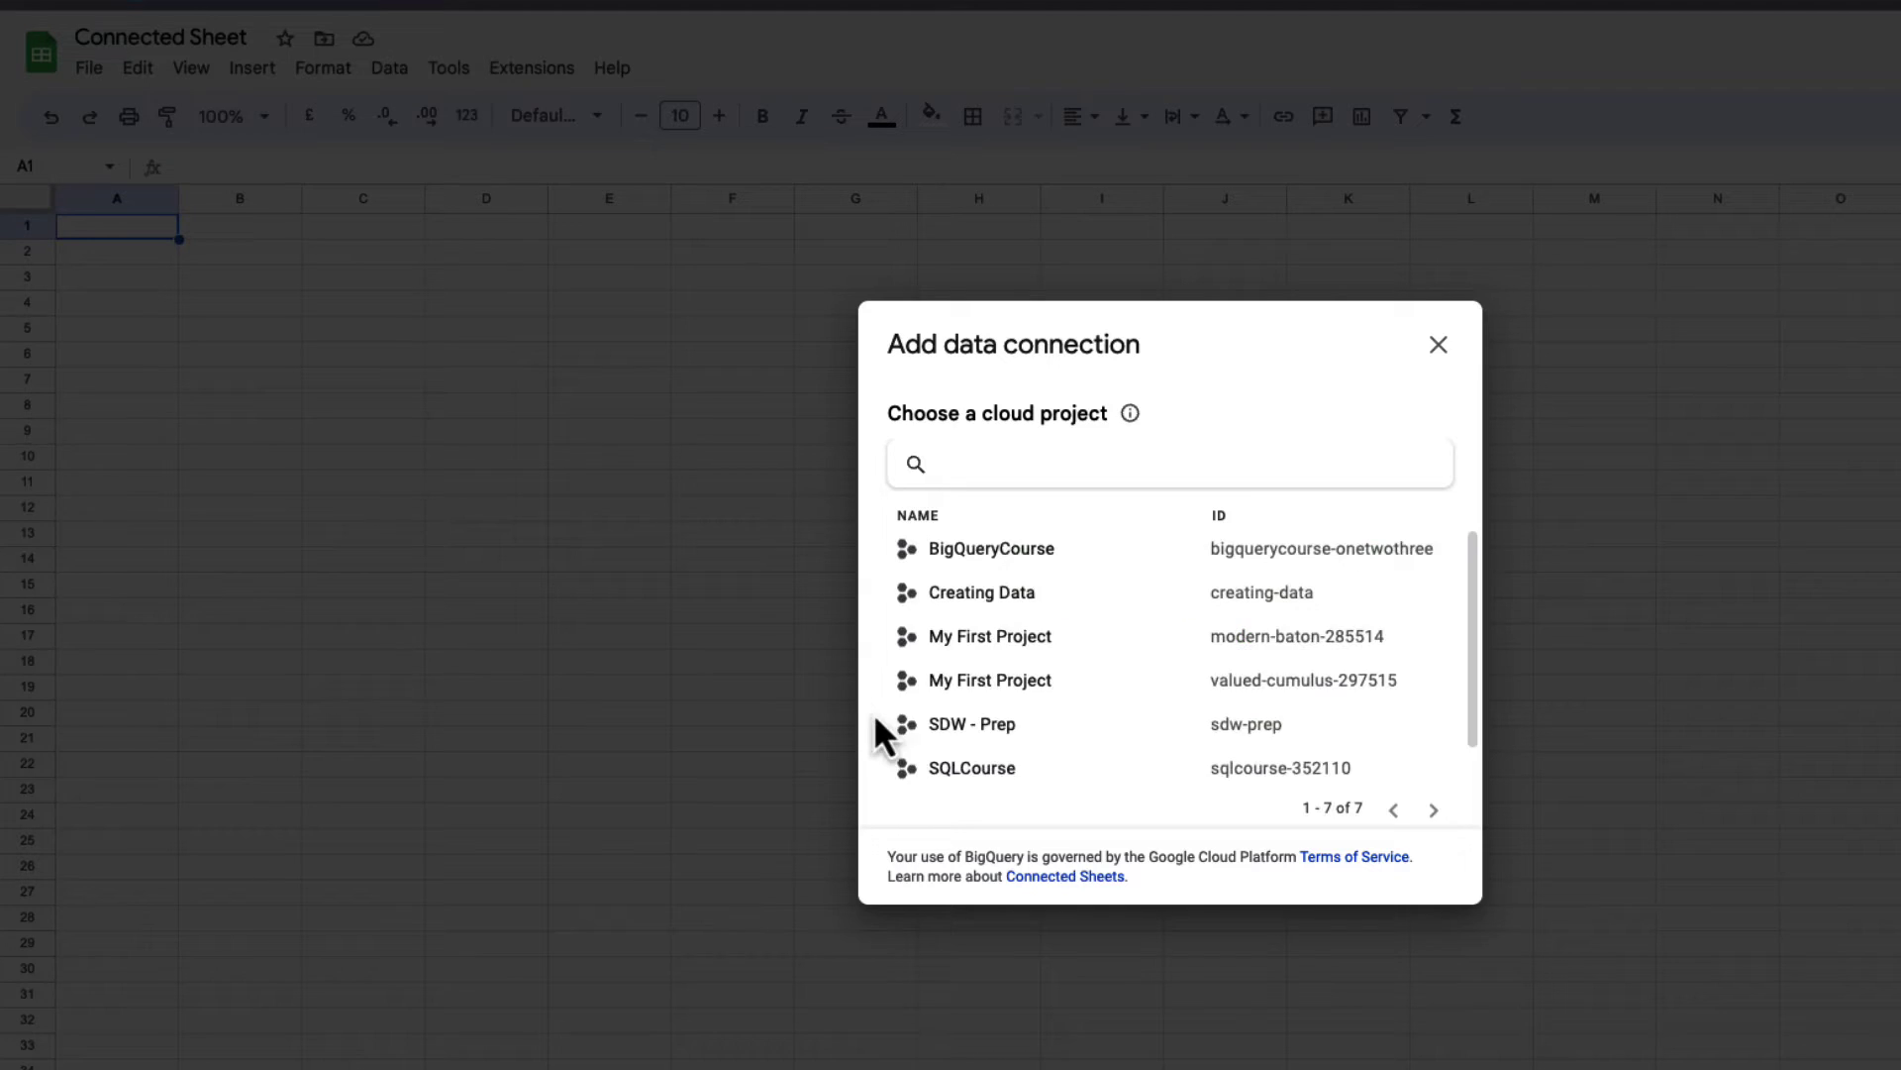
scroll(1057, 742, "down", 1)
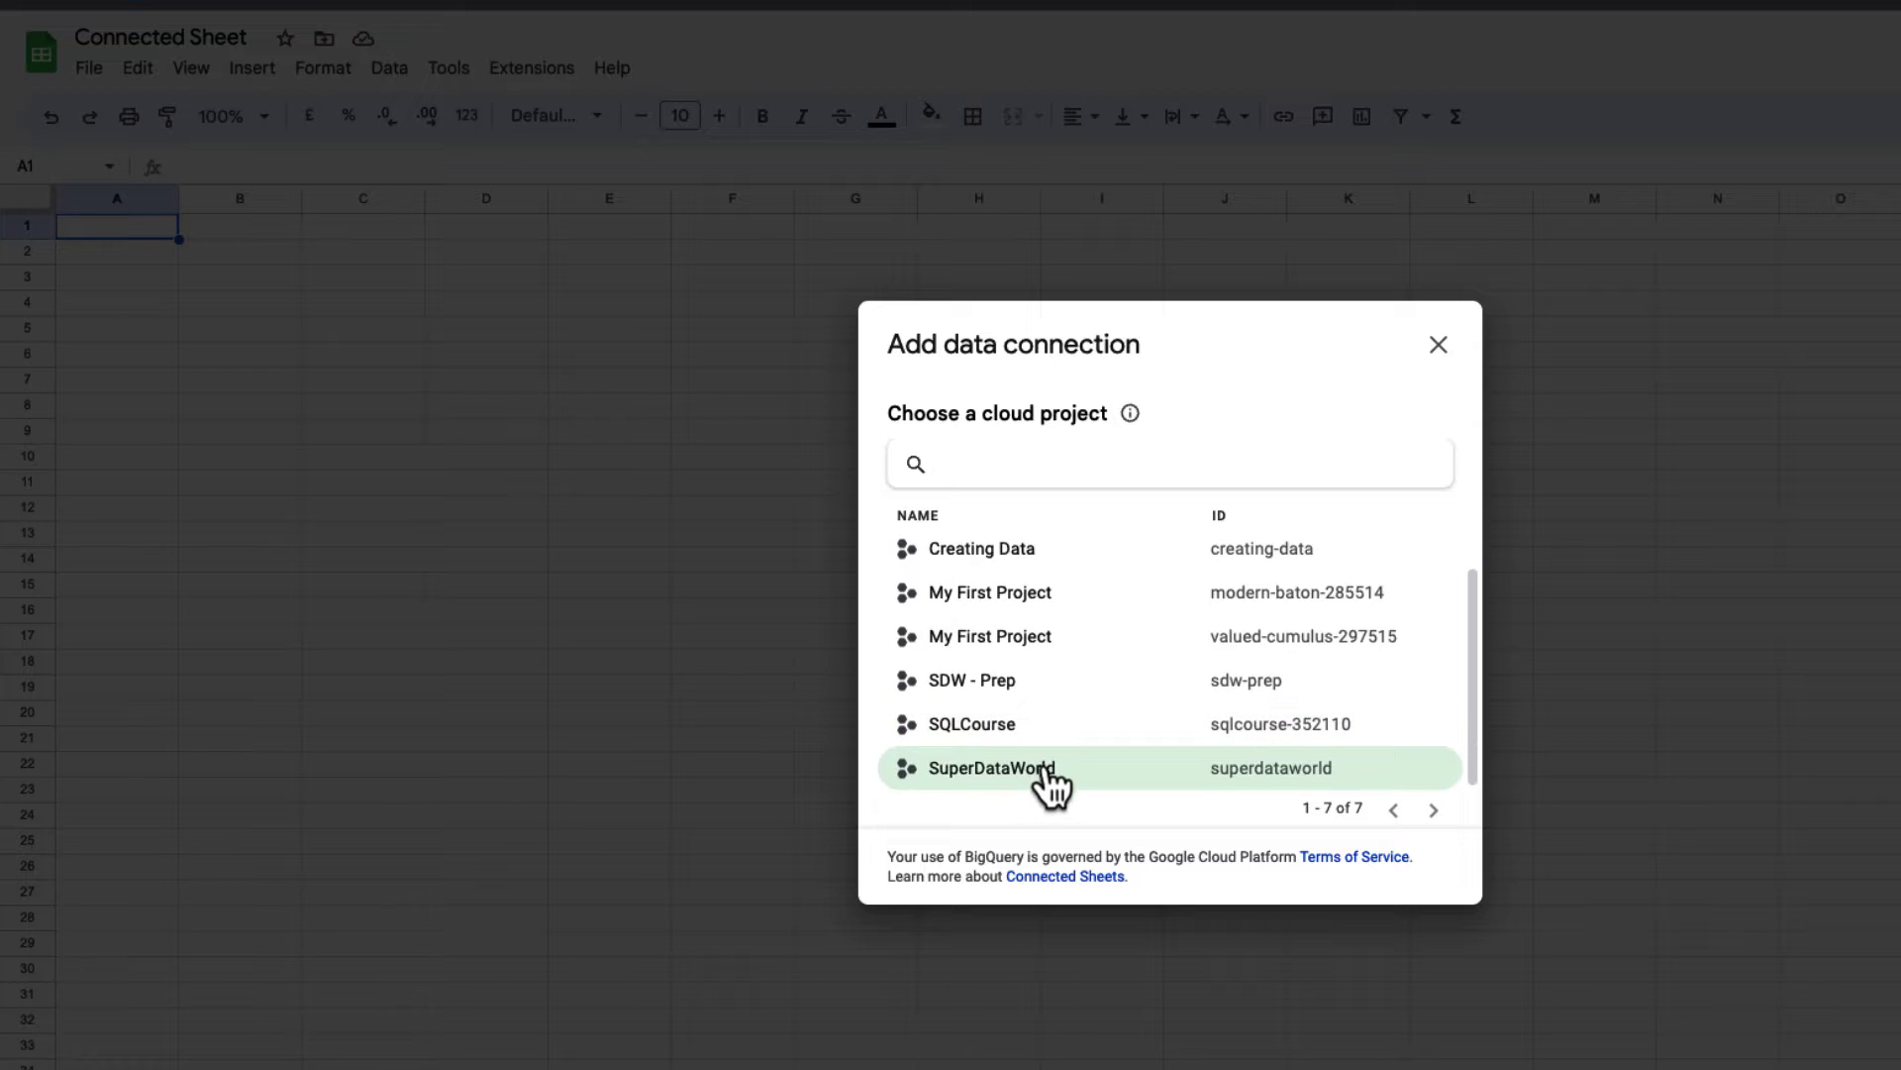
left_click(1046, 775)
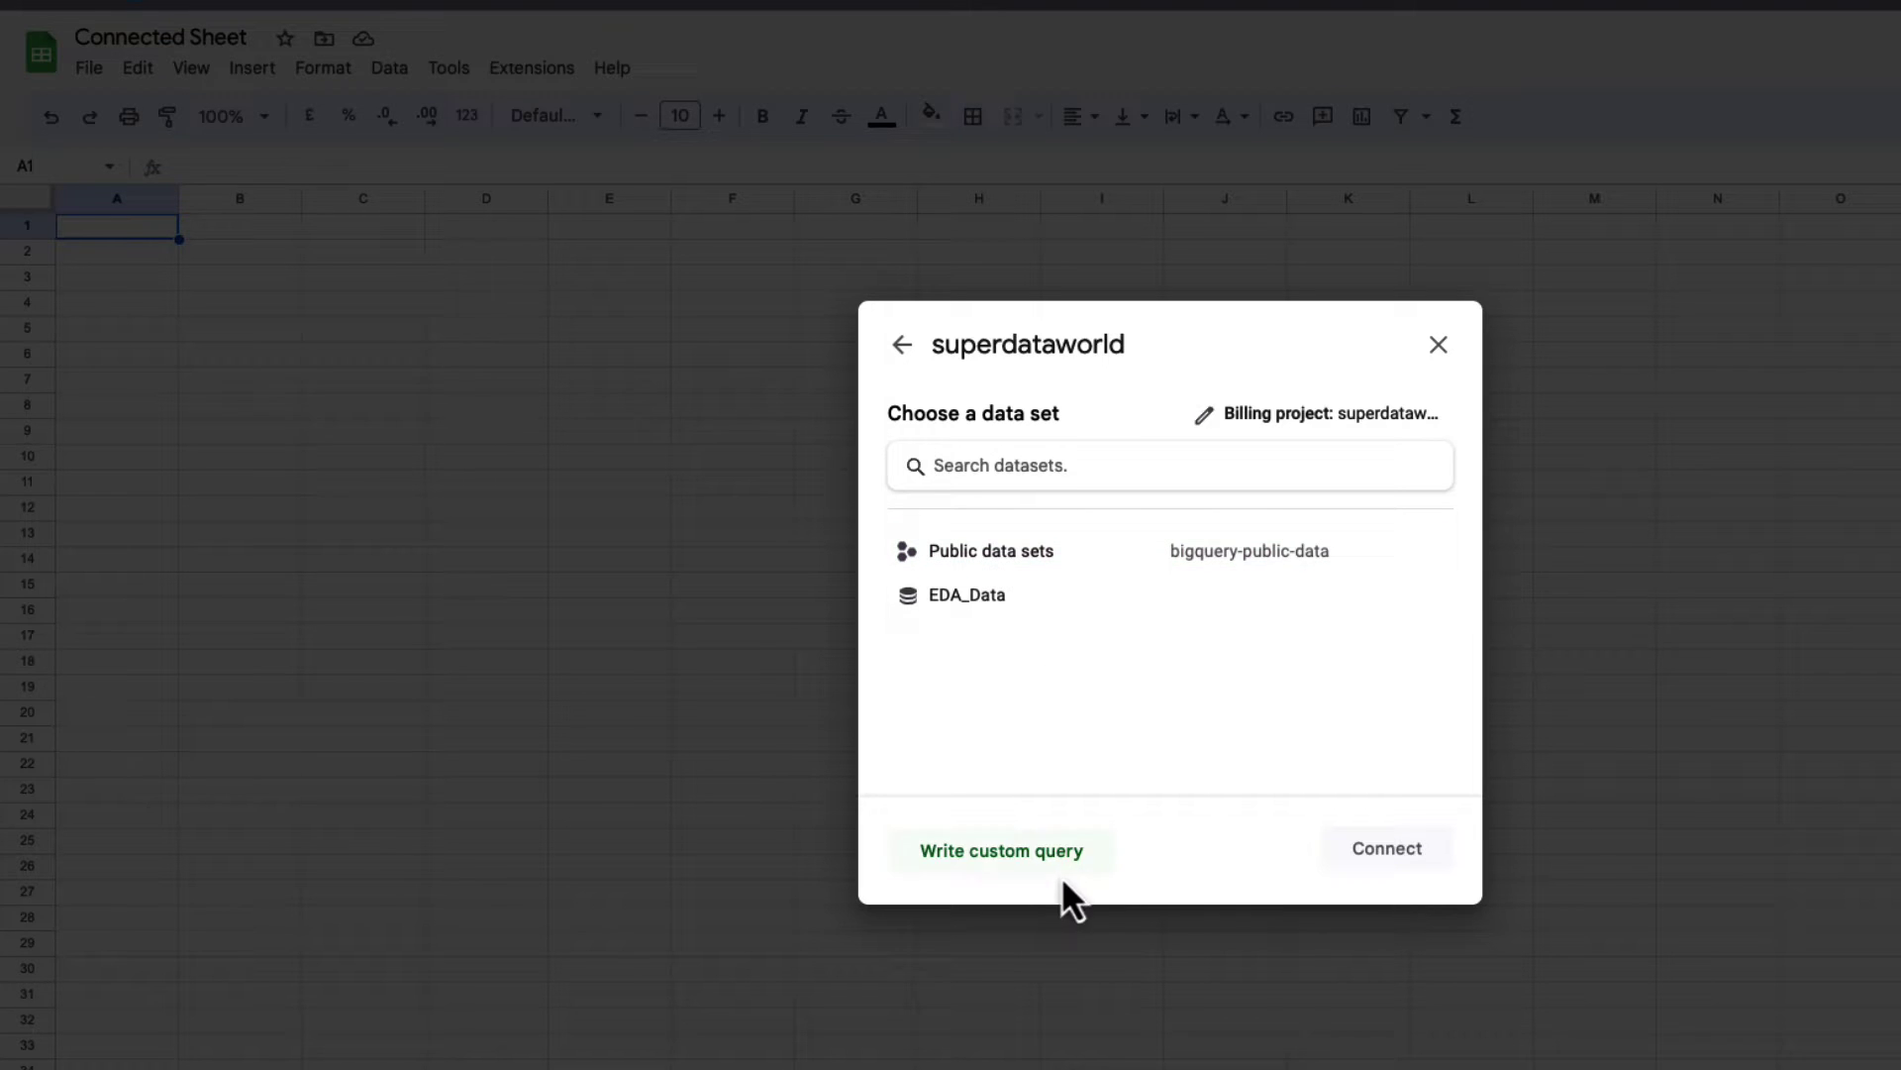
left_click(1049, 854)
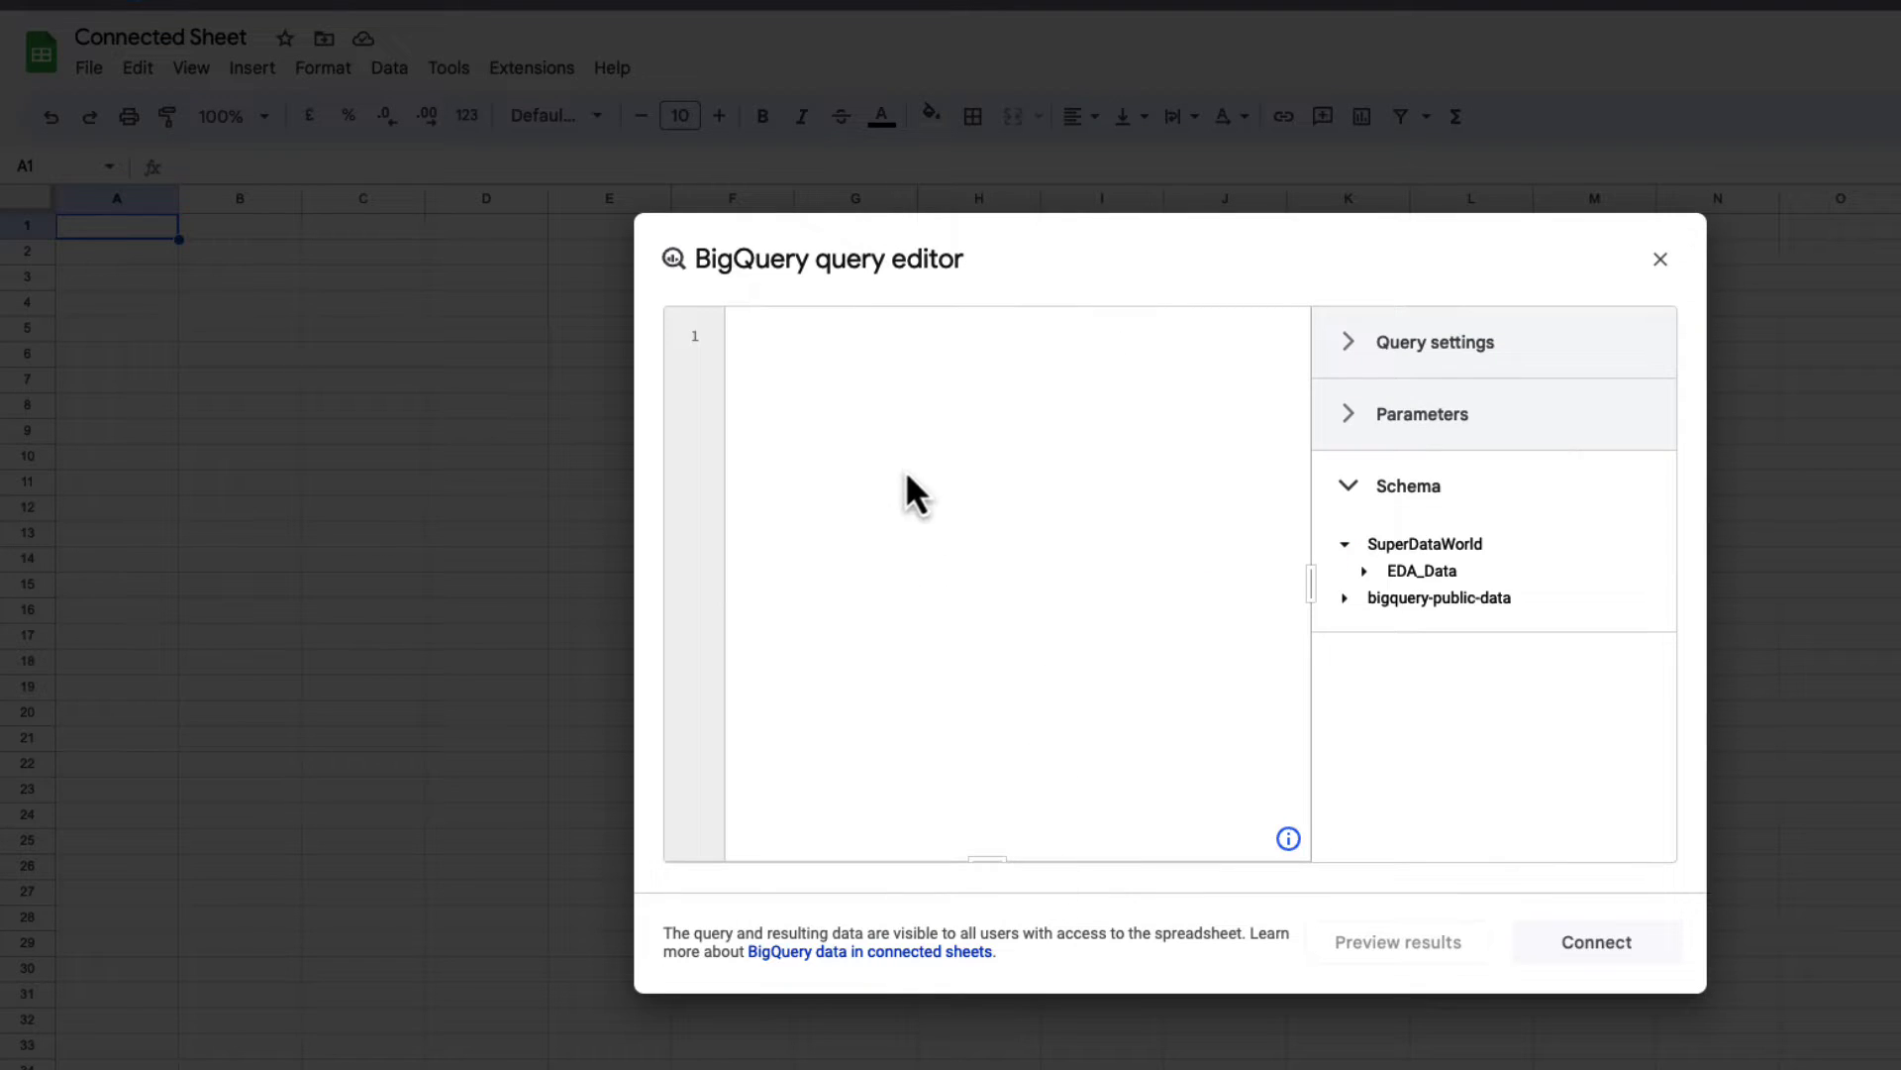
left_click(865, 419)
type("SELECT   * FROM   `bigquery-public-data.iowa_liquor_sales.sales` WHERE   store_number = \"2633\"   AND EXTRACT(year   FROM     date) = 2022   AND EXTRACT(month from date) = 1")
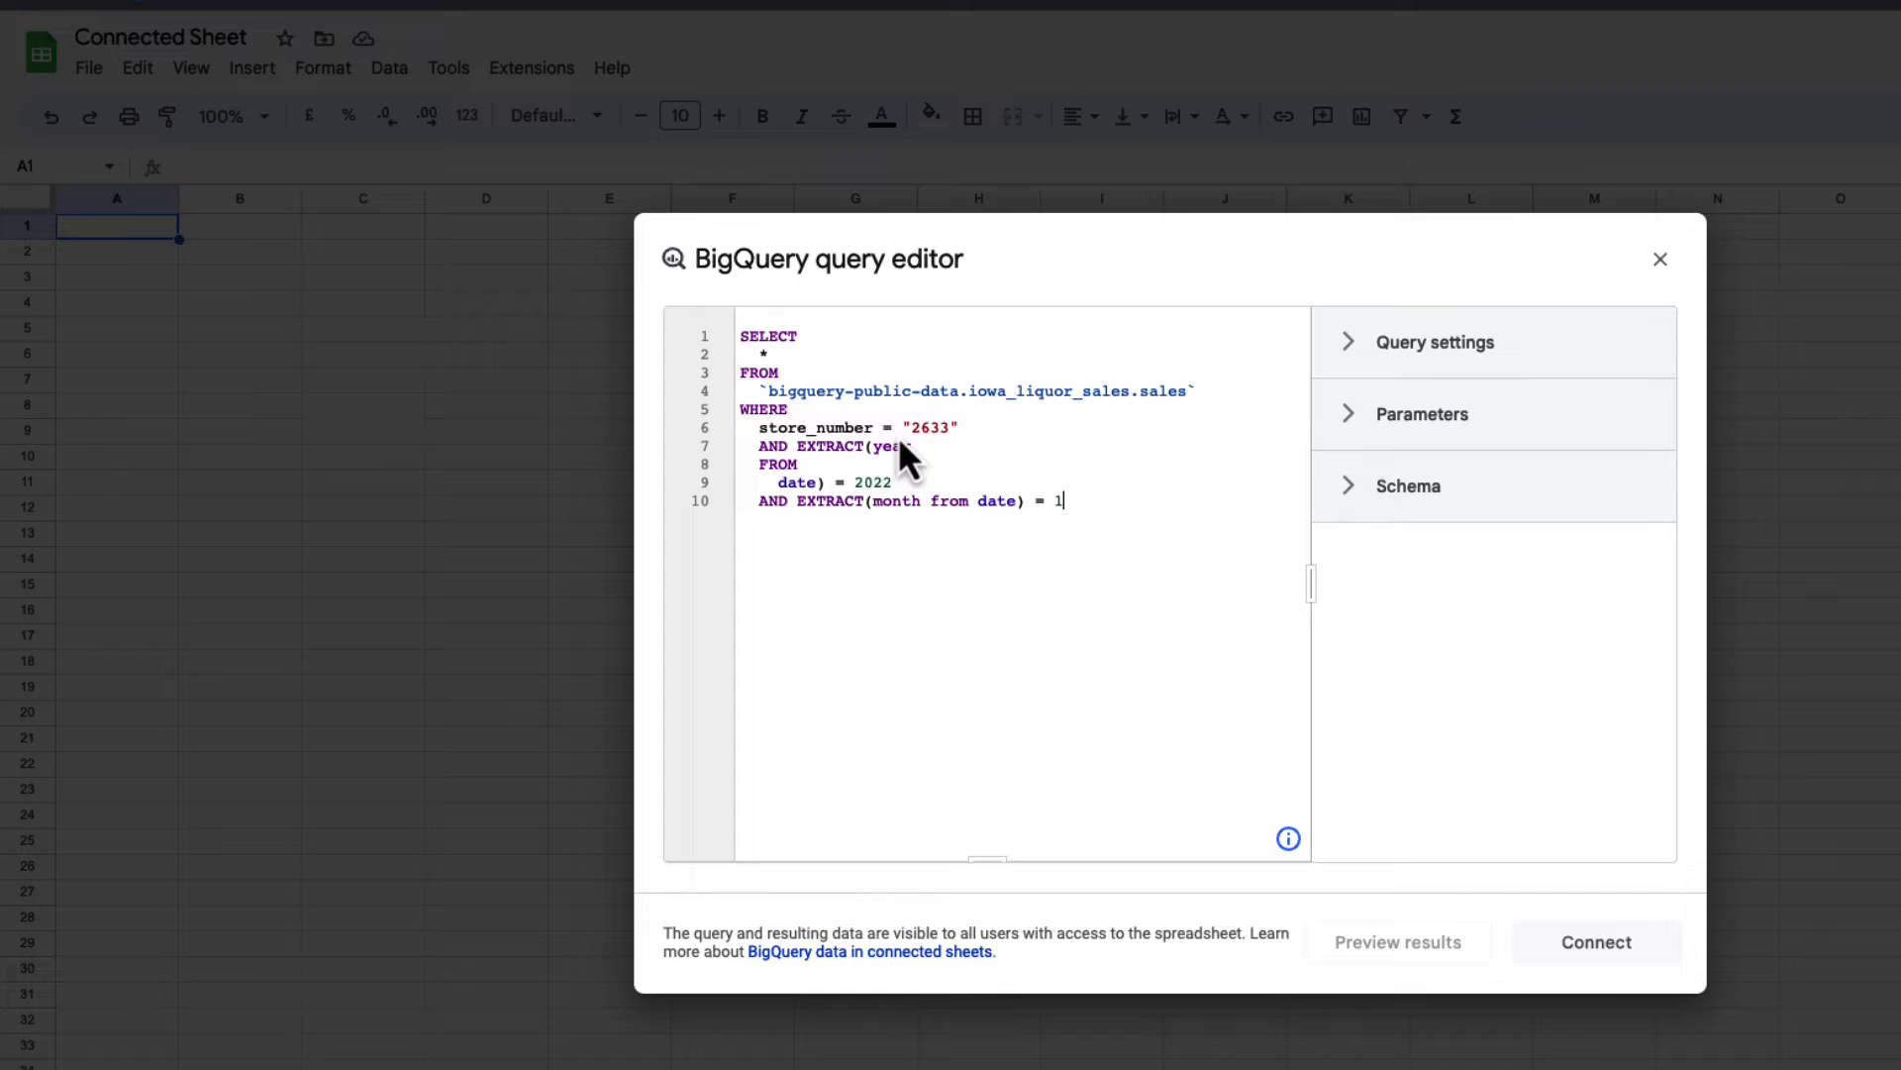
left_click(1588, 953)
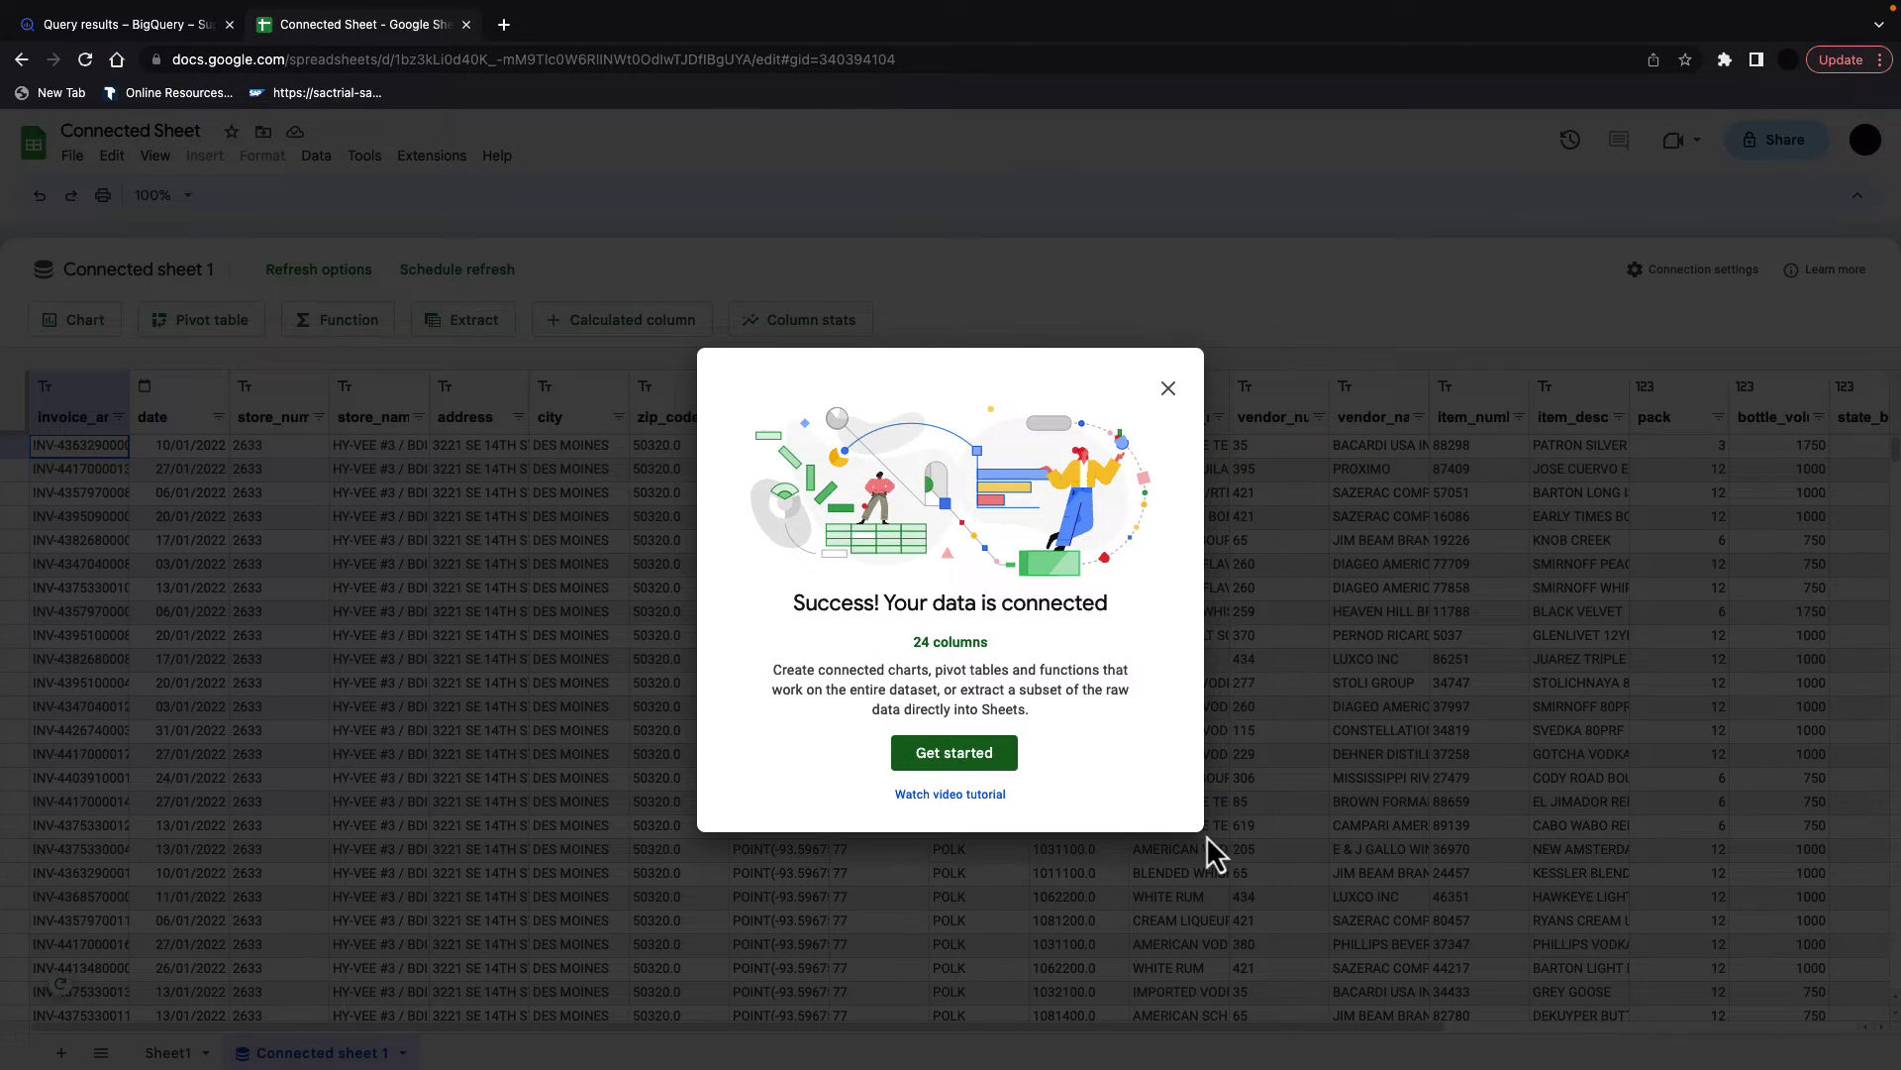
Step: Dismiss the connection message and open Column stats for the sale_dollars column
left_click(943, 753)
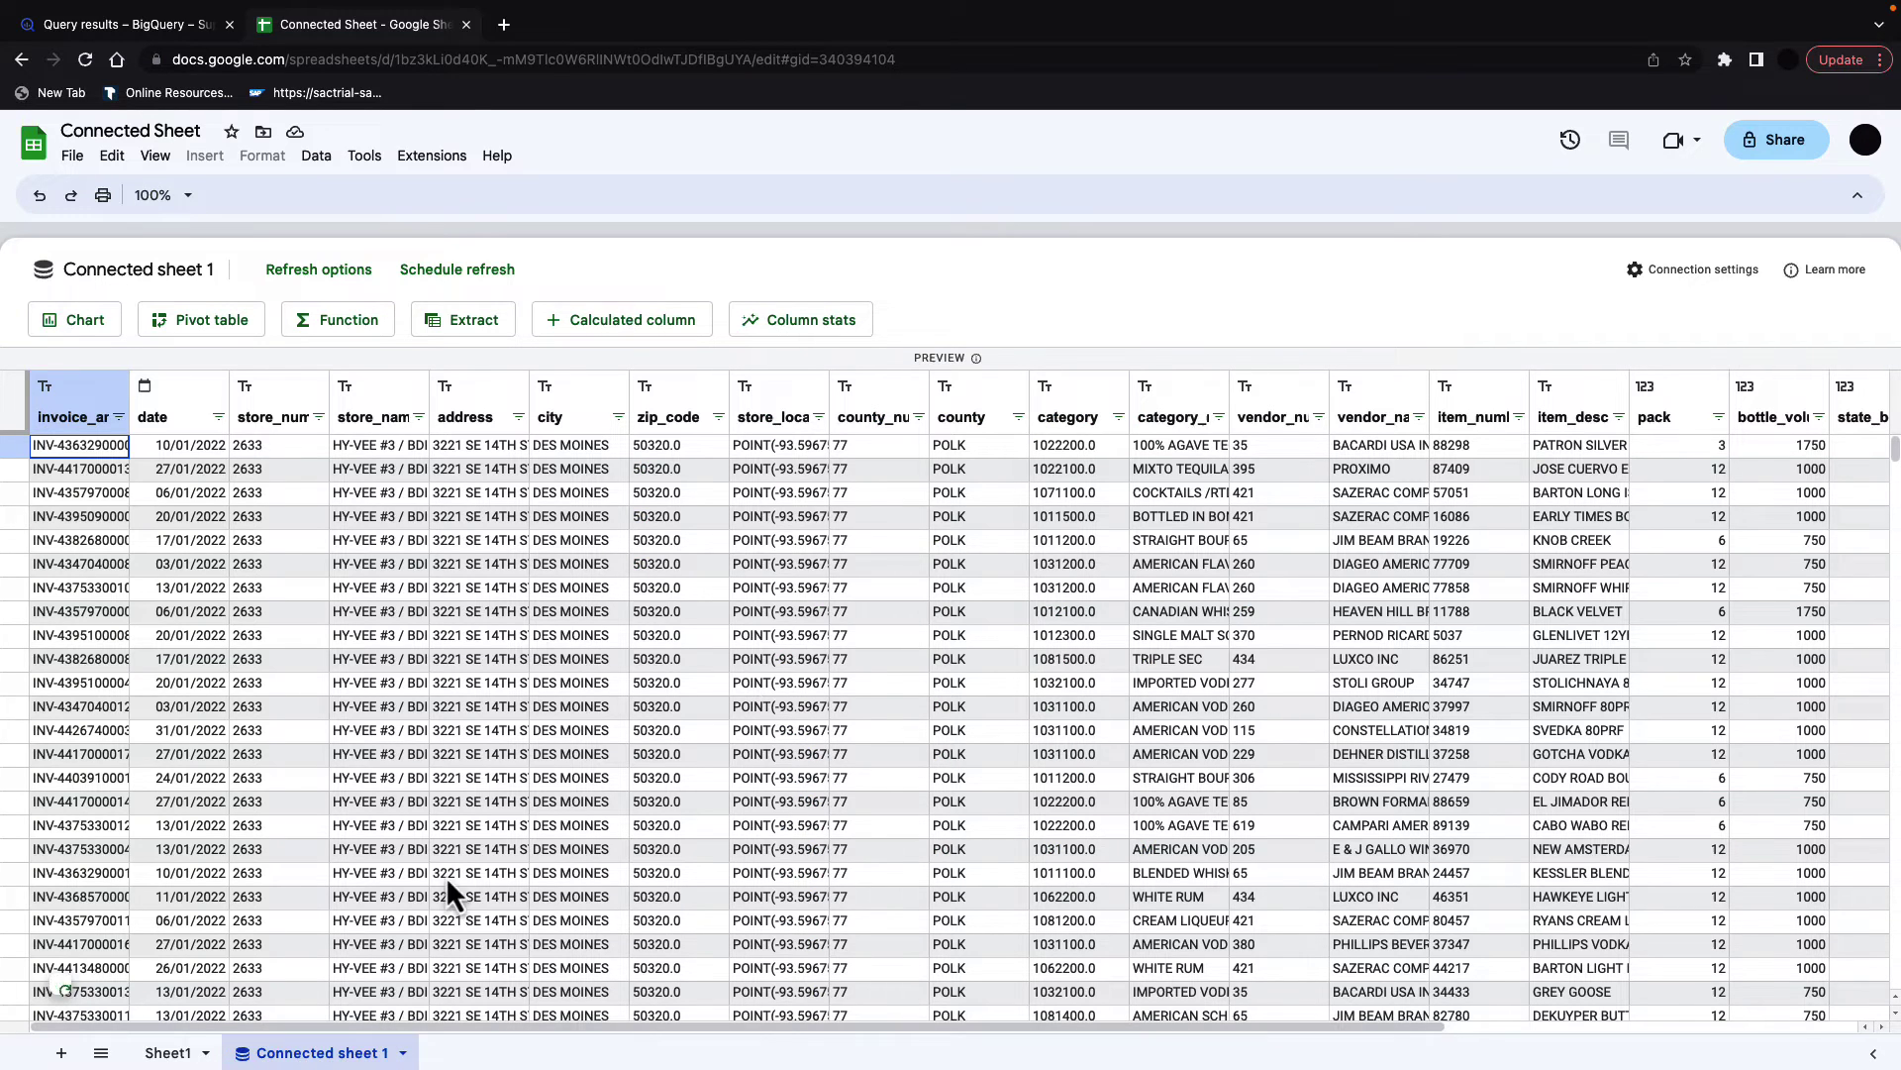
scroll(834, 485, "right", 6)
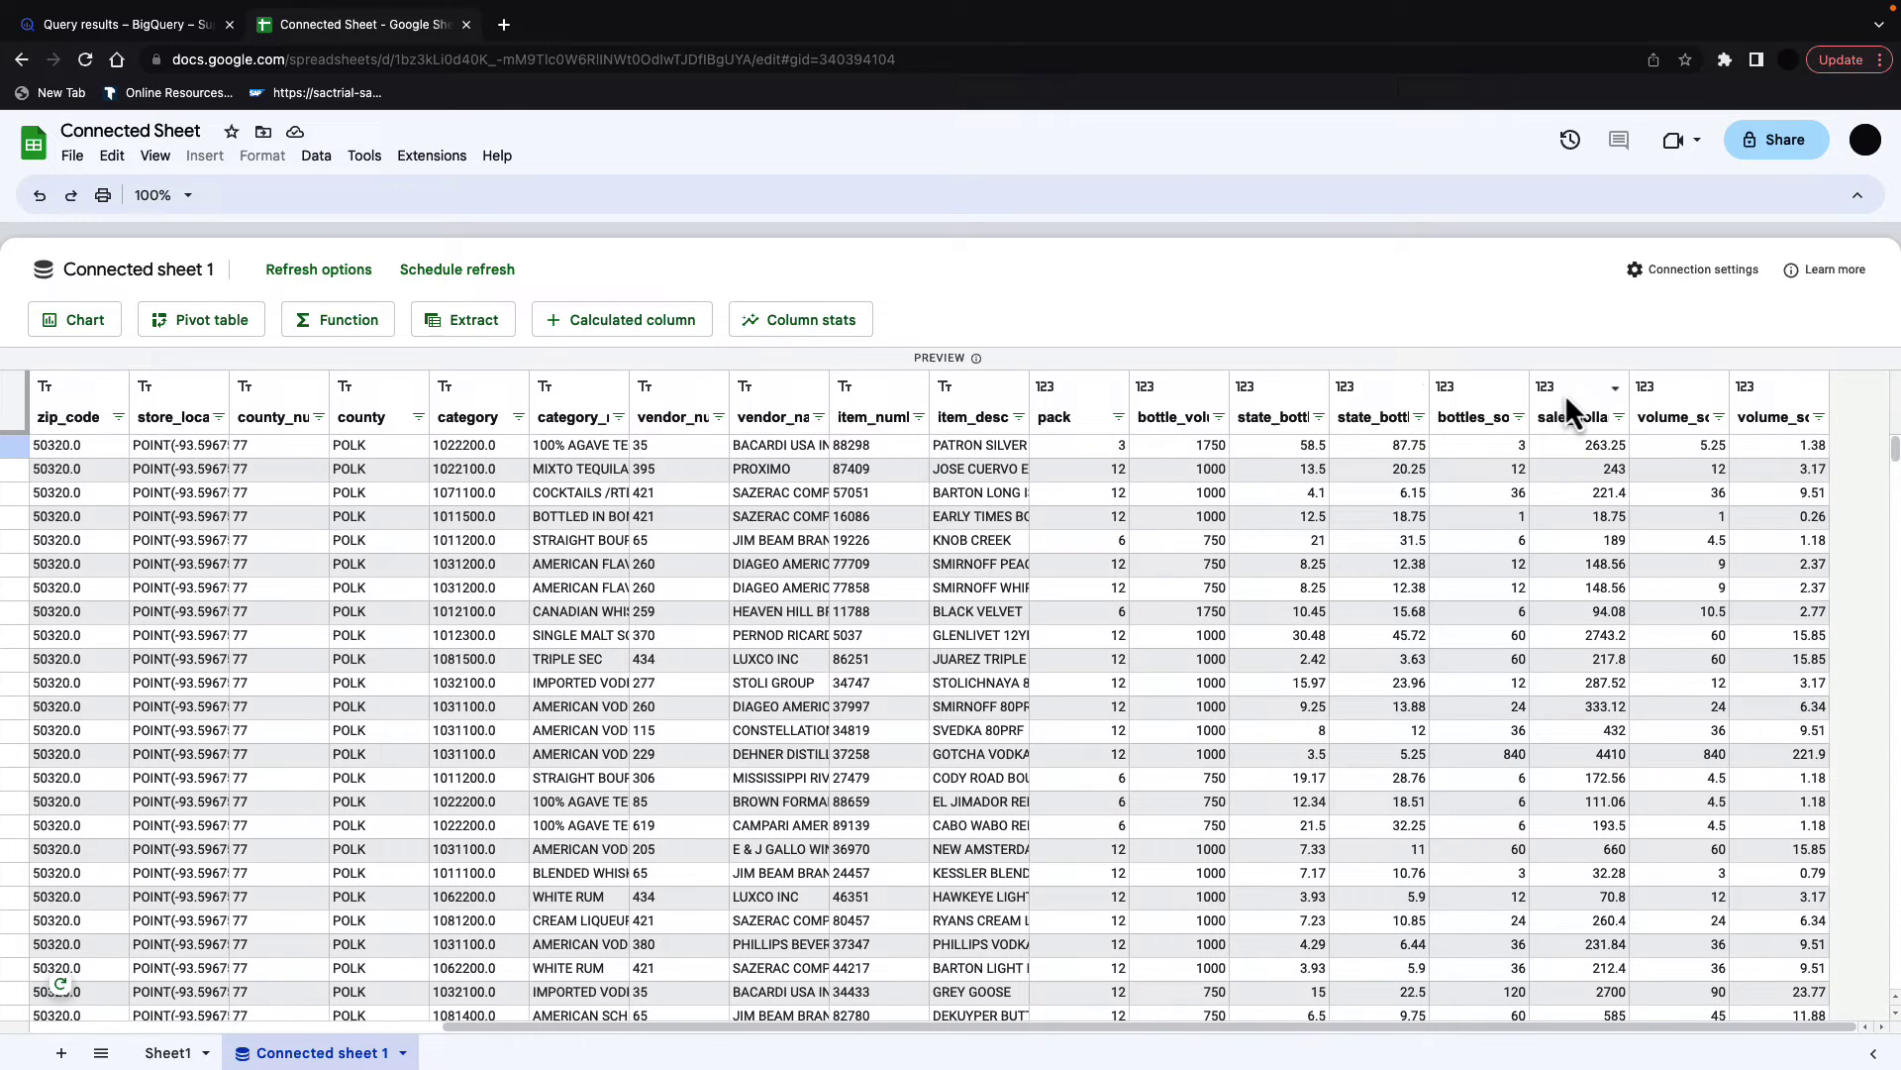
left_click(1581, 404)
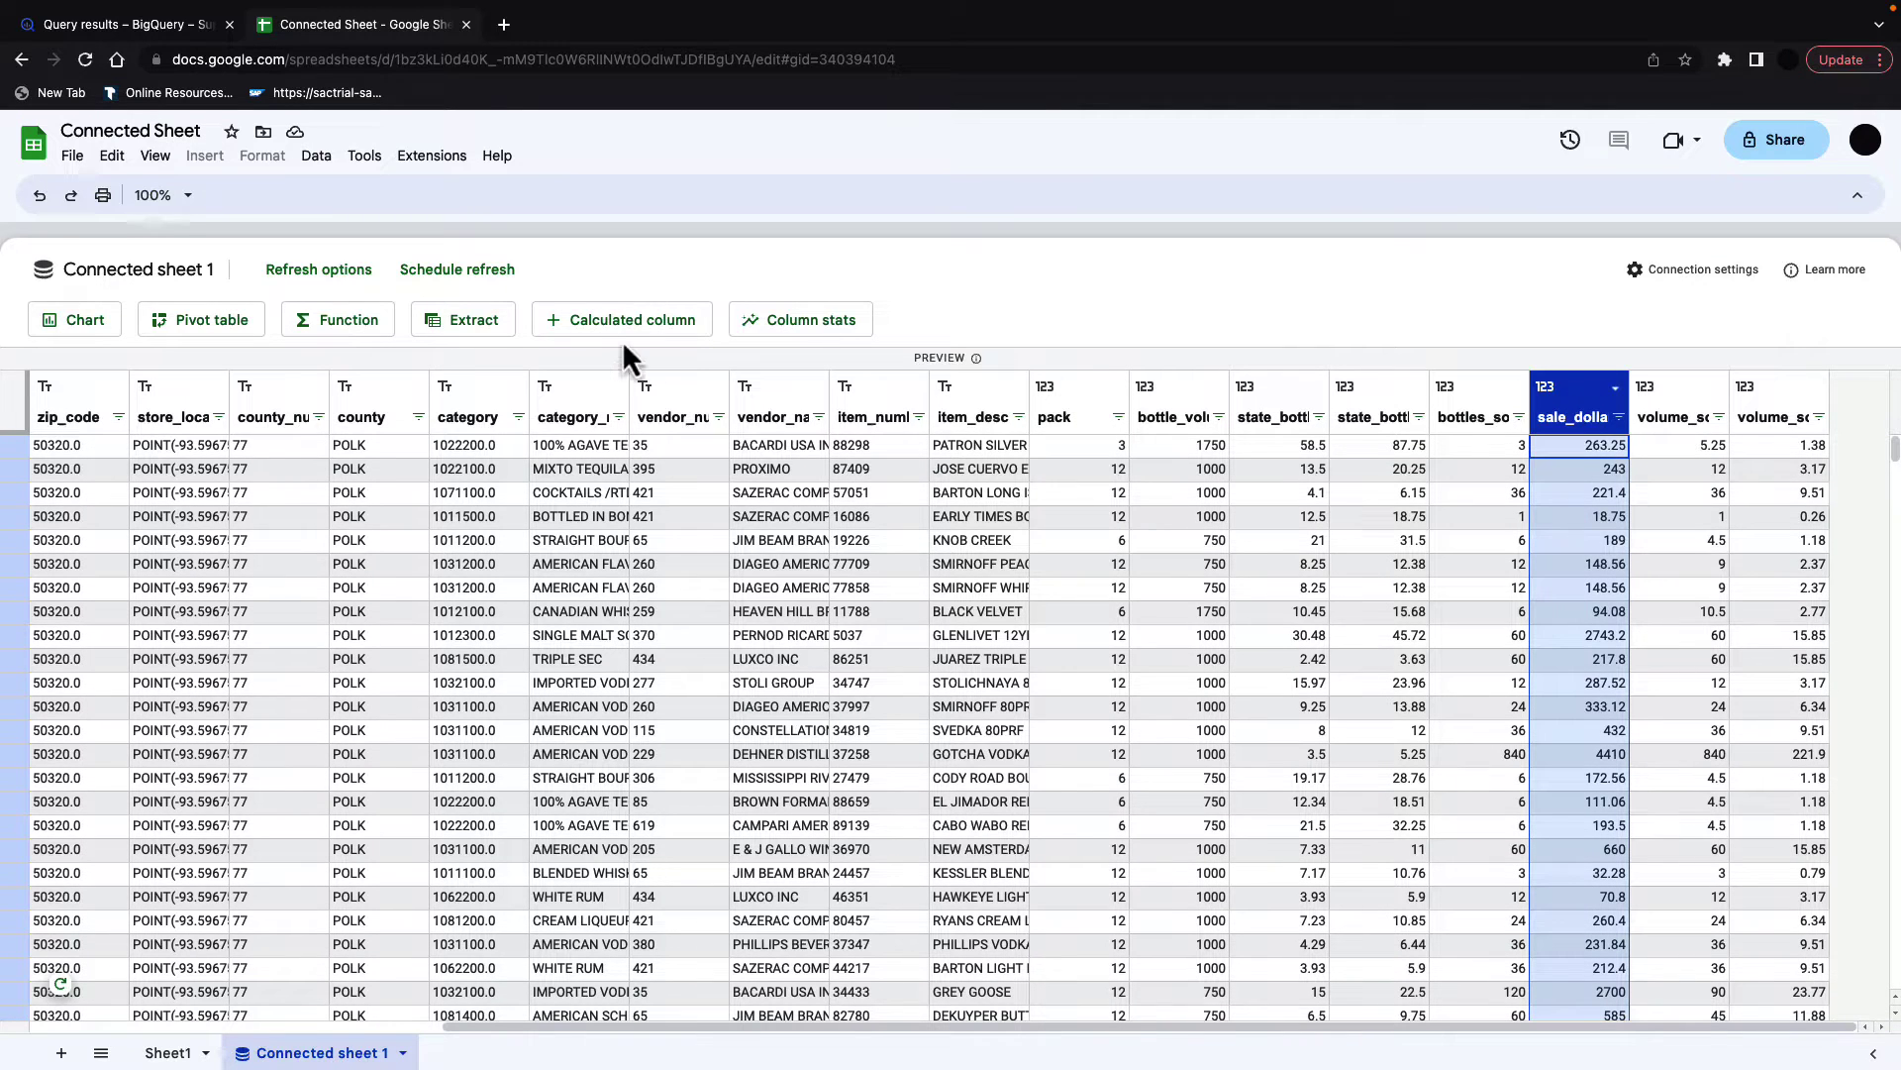
left_click(816, 322)
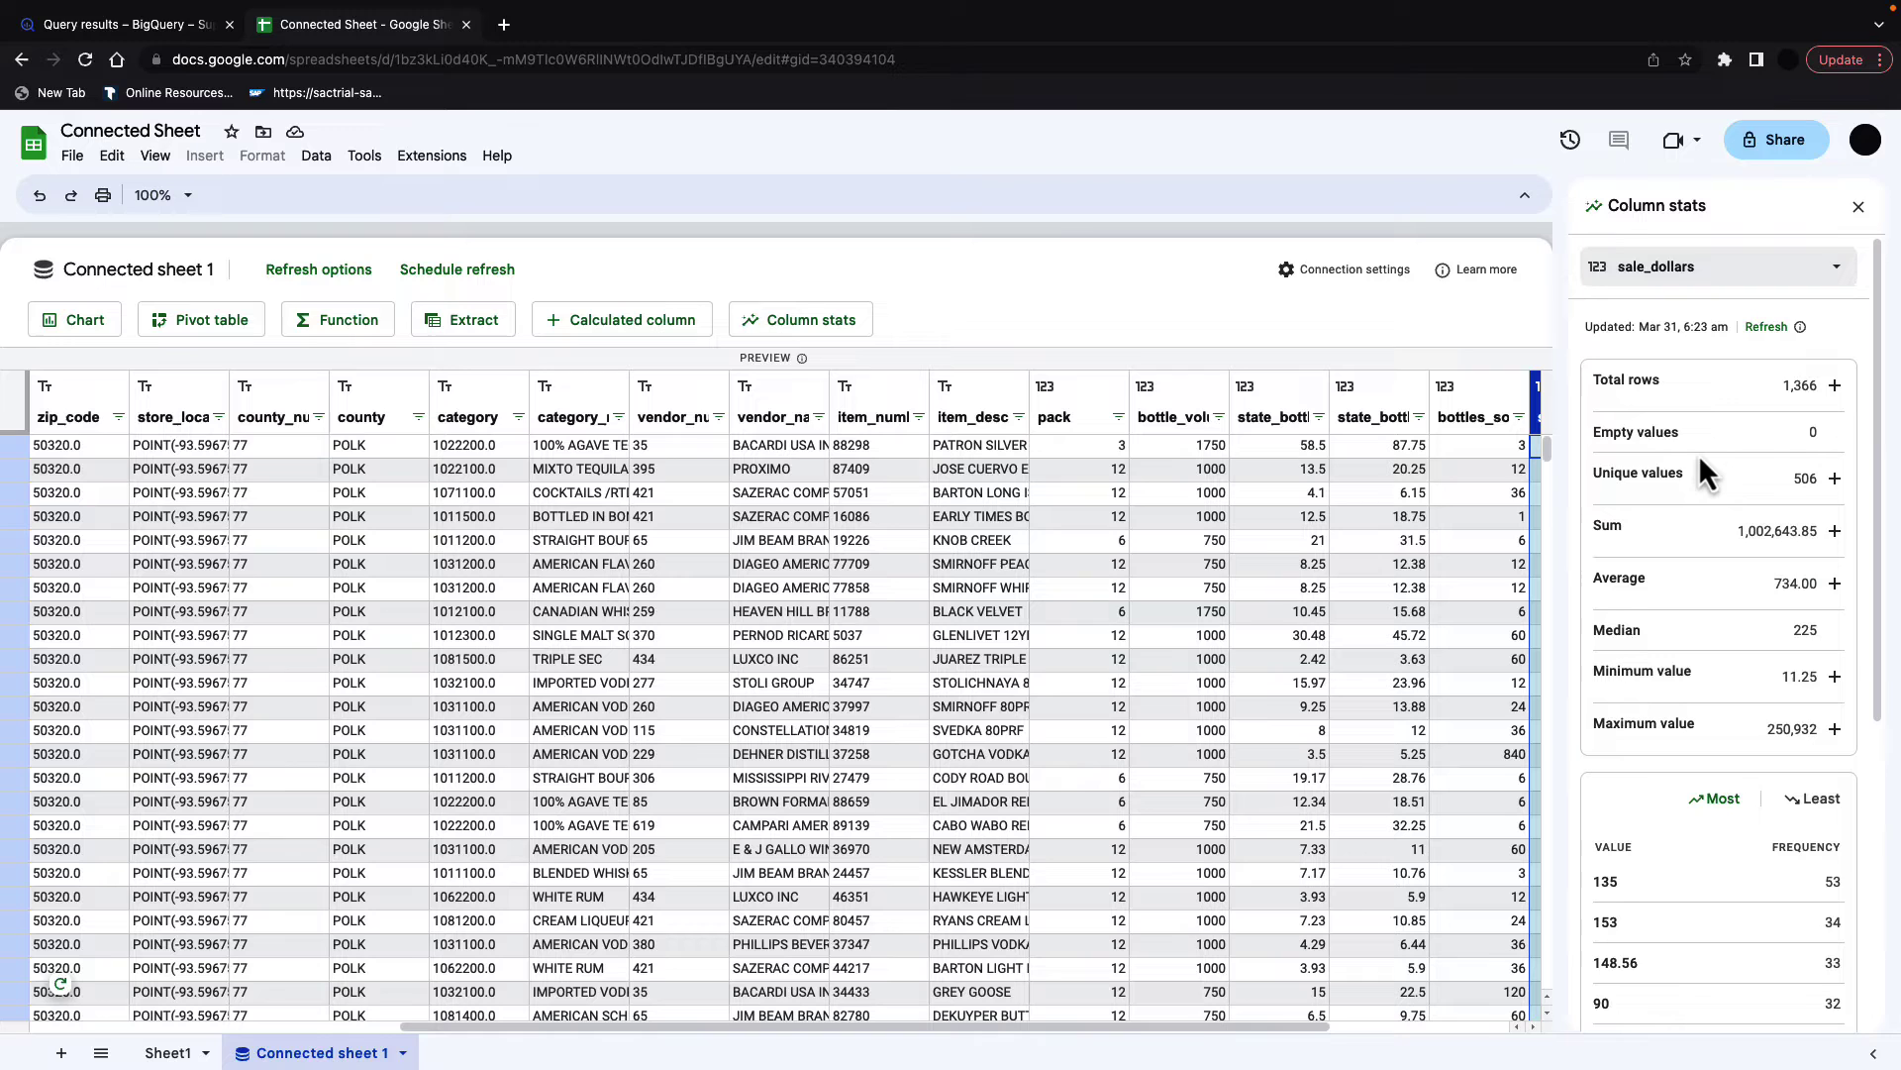
Step: Review sale_dollars stats, toggling the Distribution and Count charts, then close the panel
scroll(1695, 454, "down", 1)
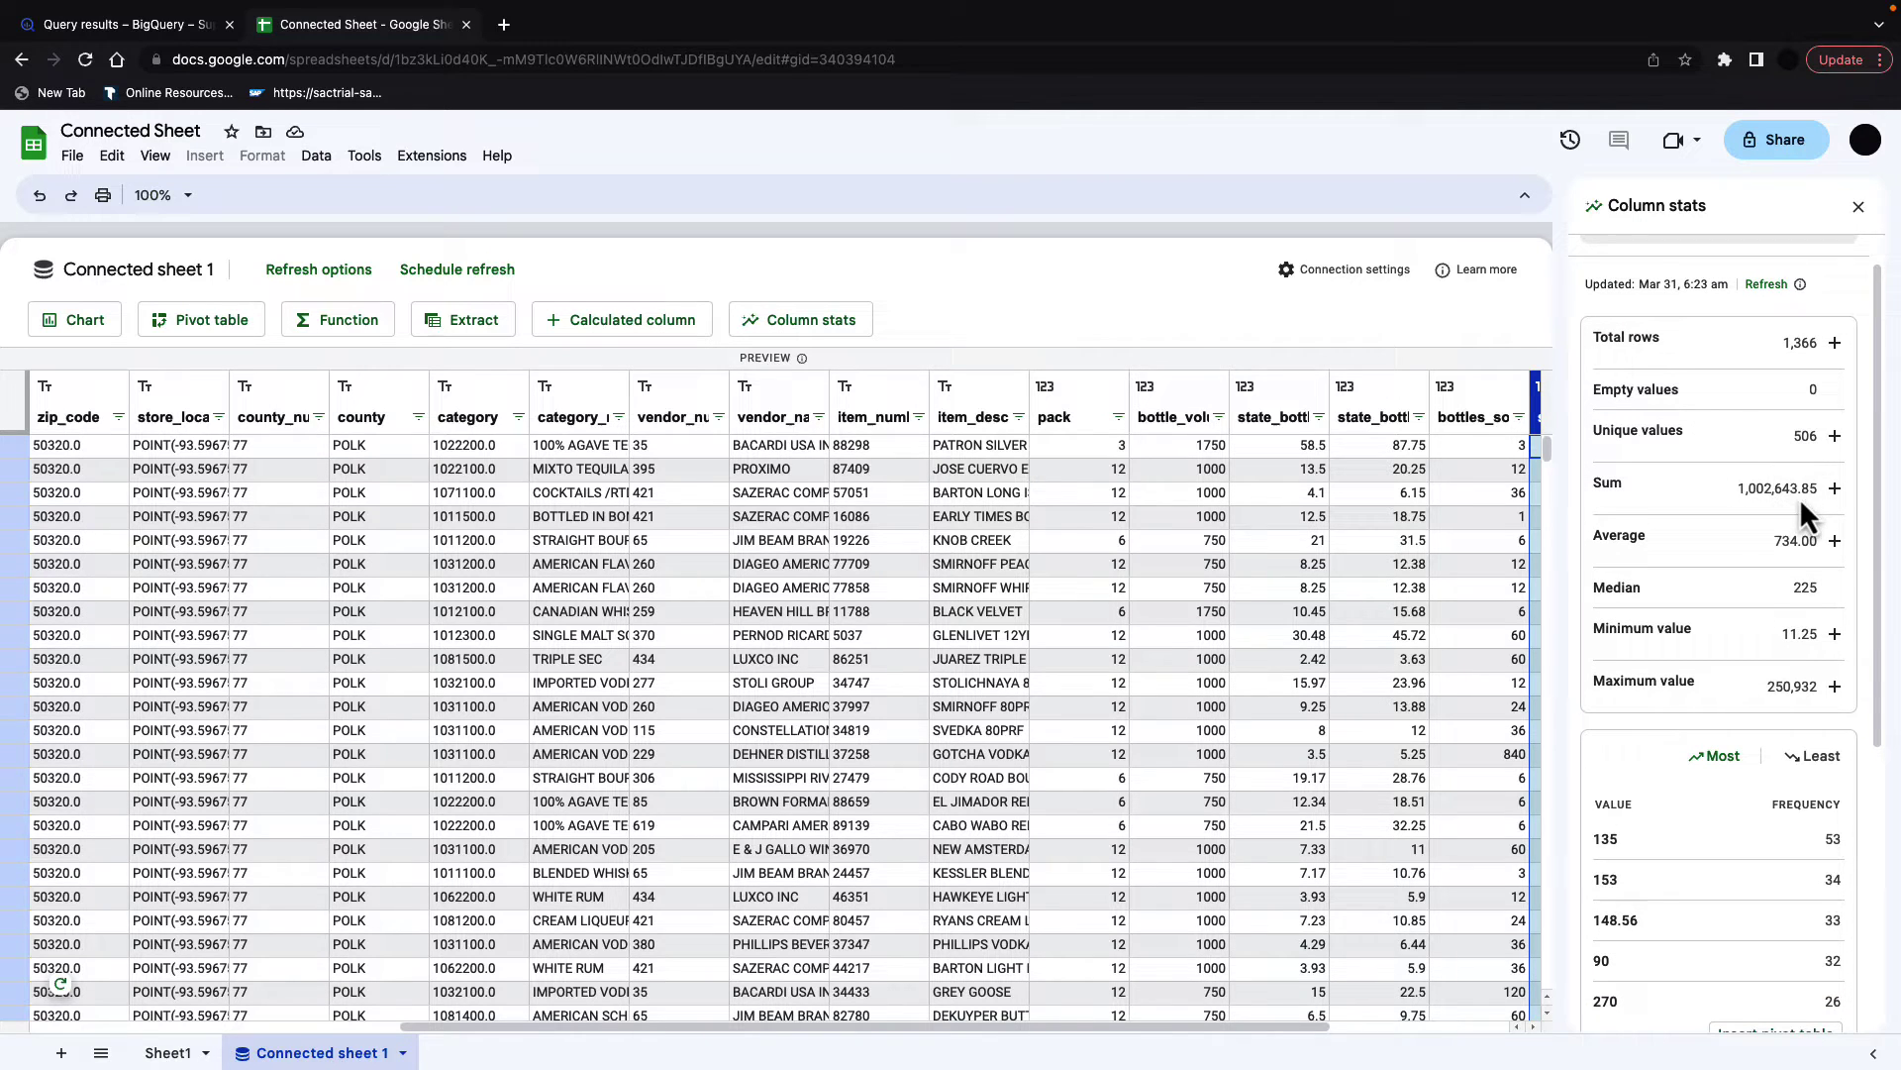
scroll(1716, 460, "down", 2)
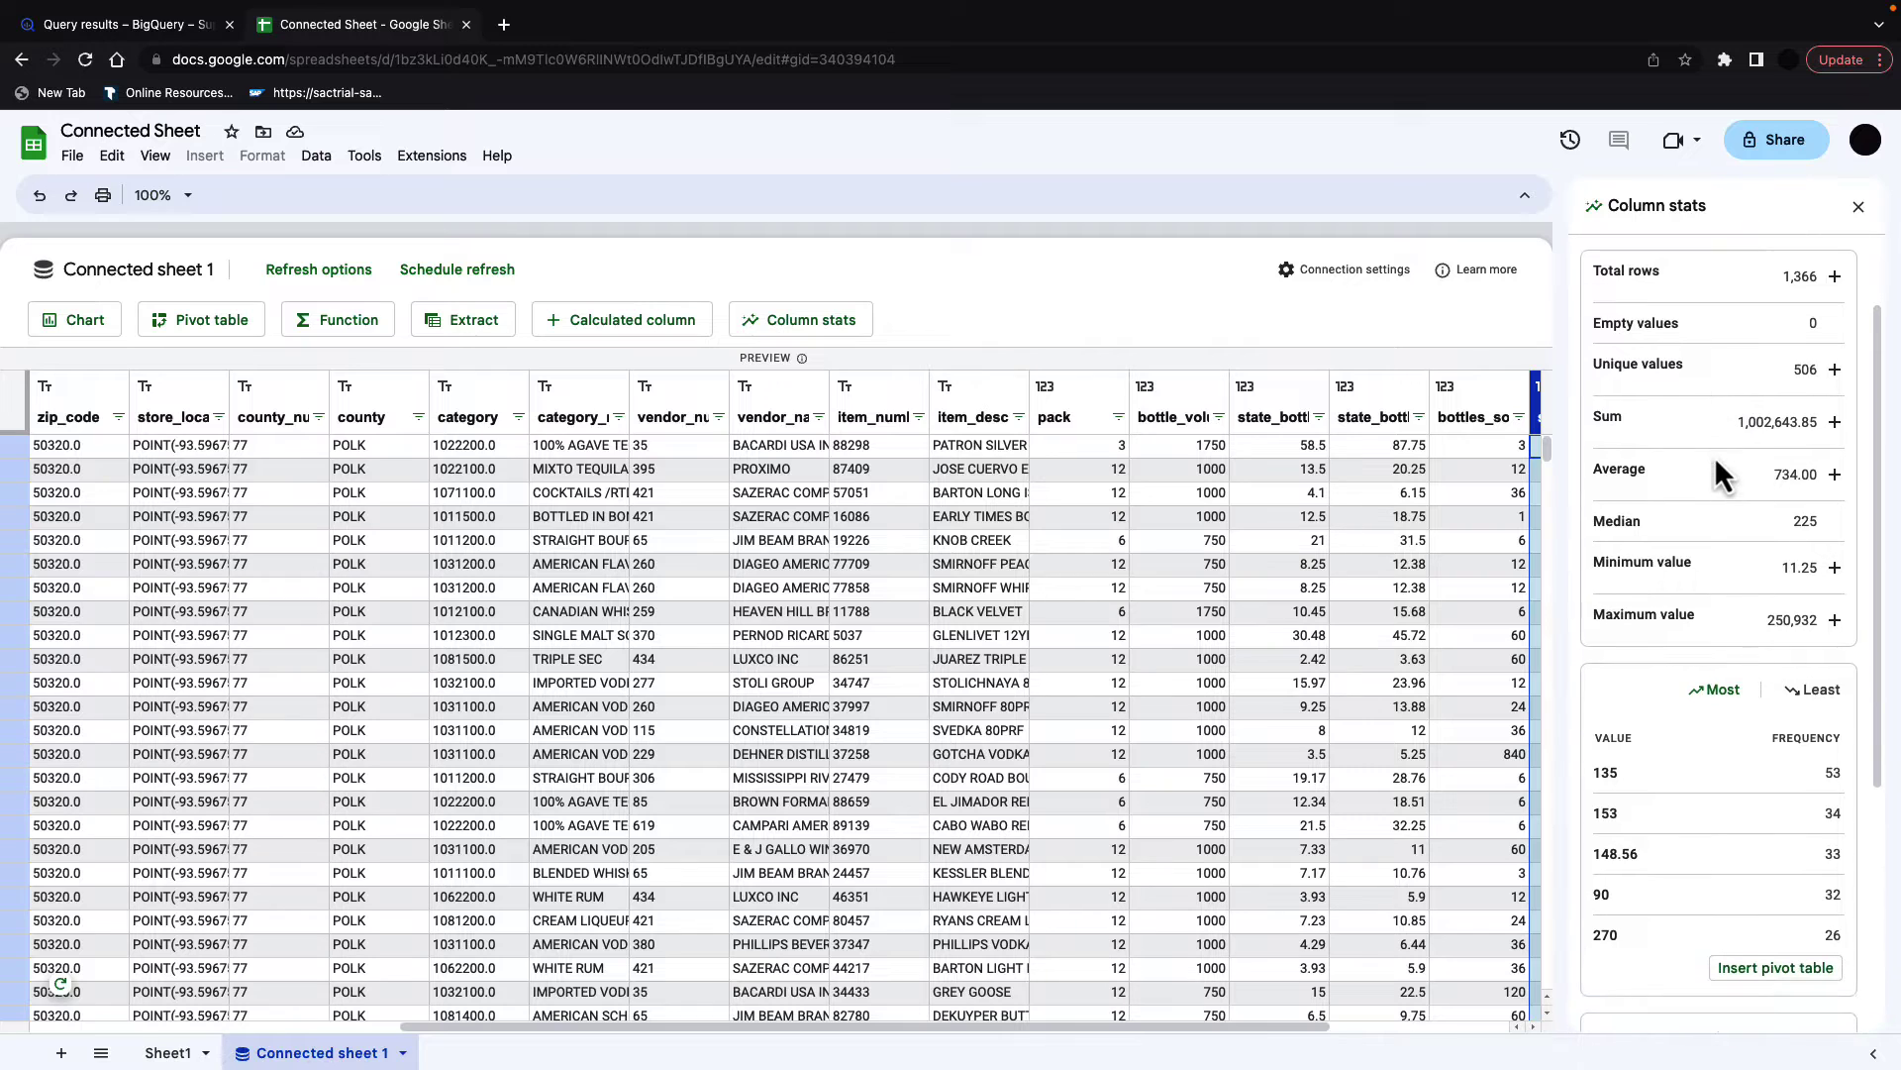
scroll(1805, 511, "down", 10)
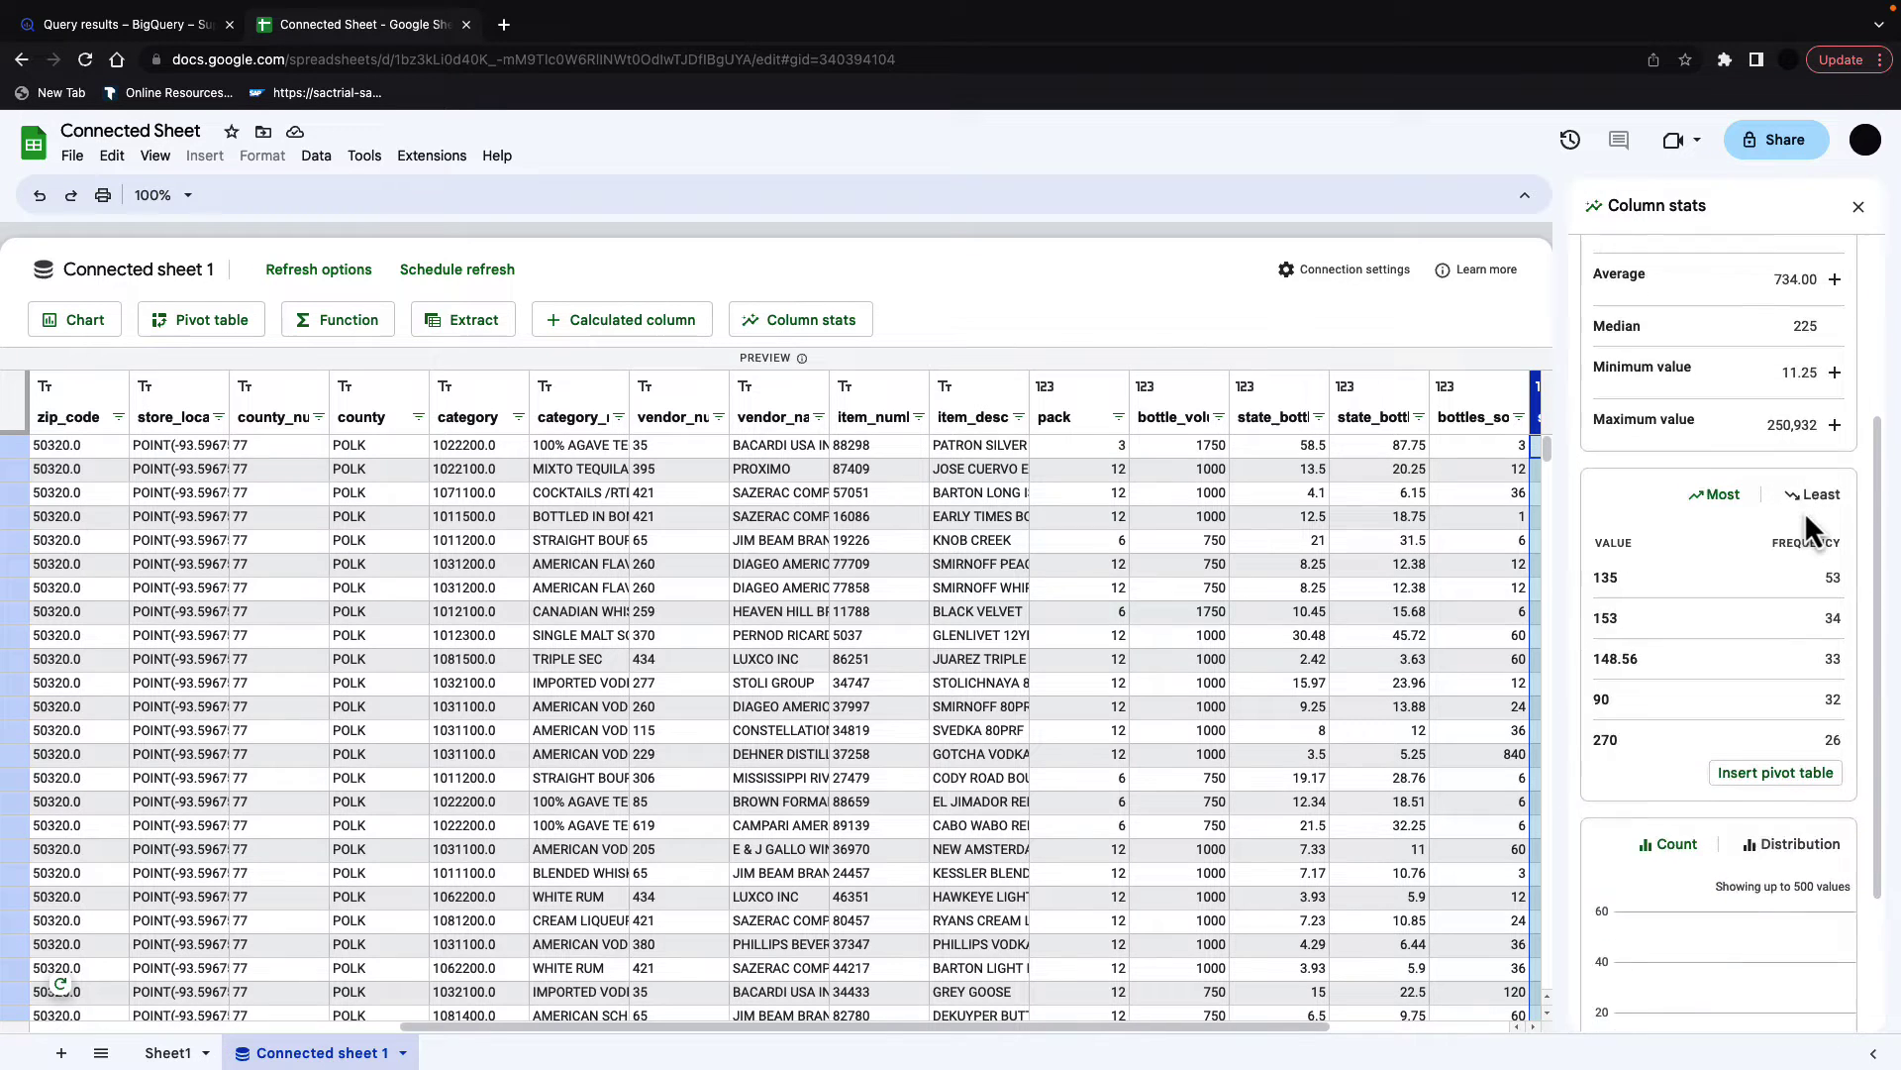
left_click(1793, 666)
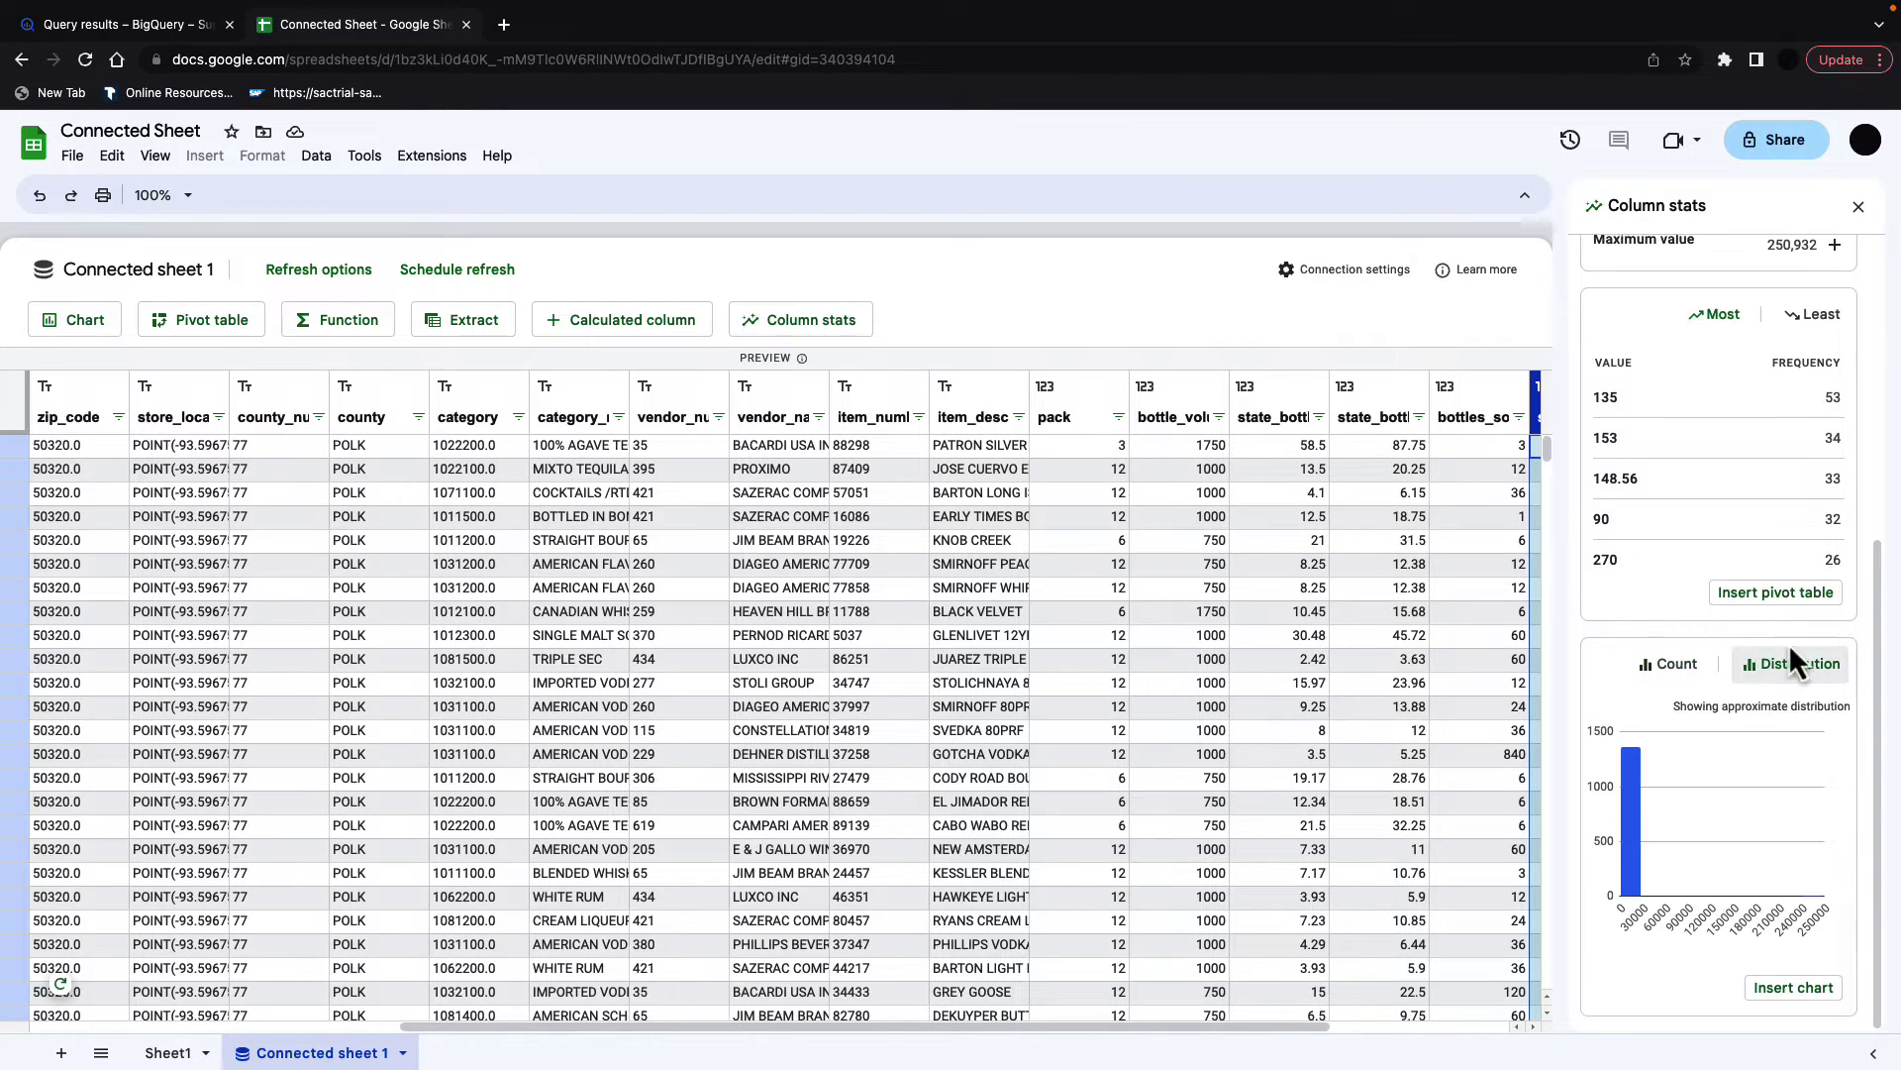
left_click(1674, 673)
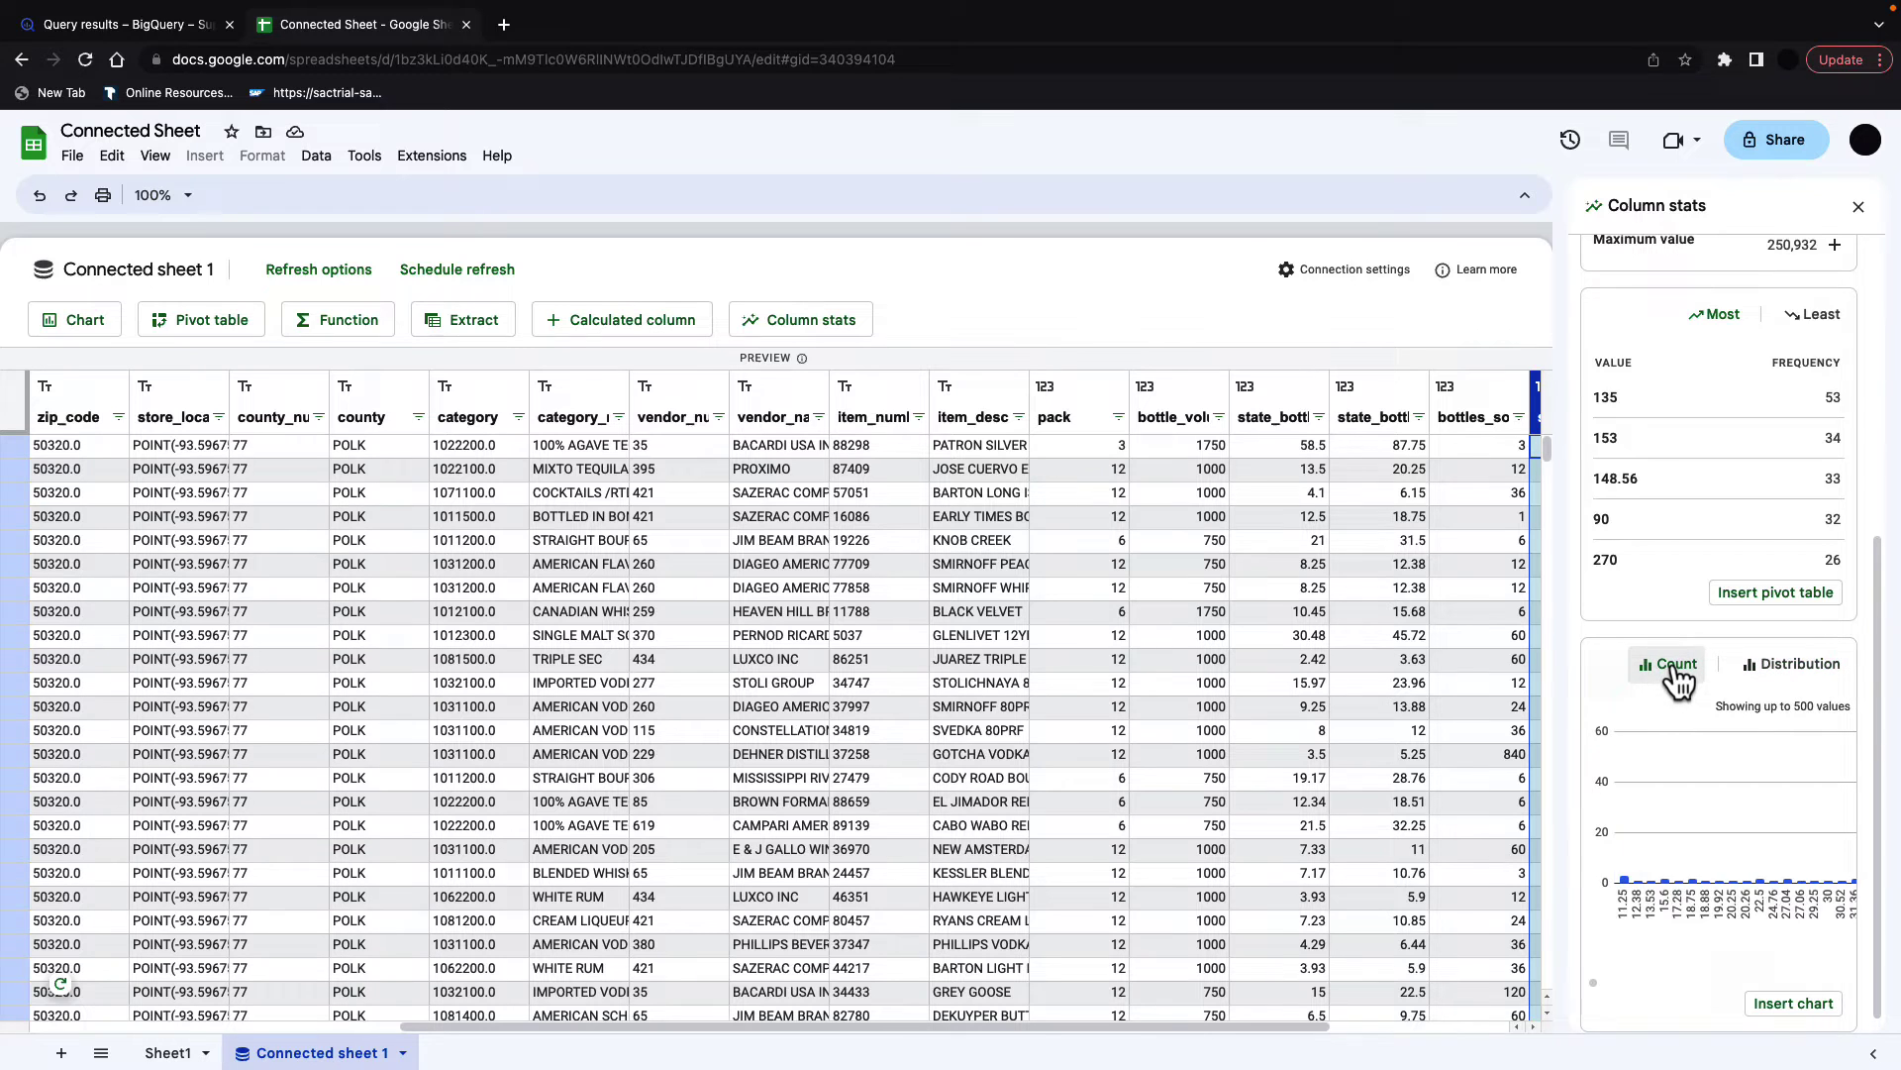
scroll(1783, 446, "up", 5)
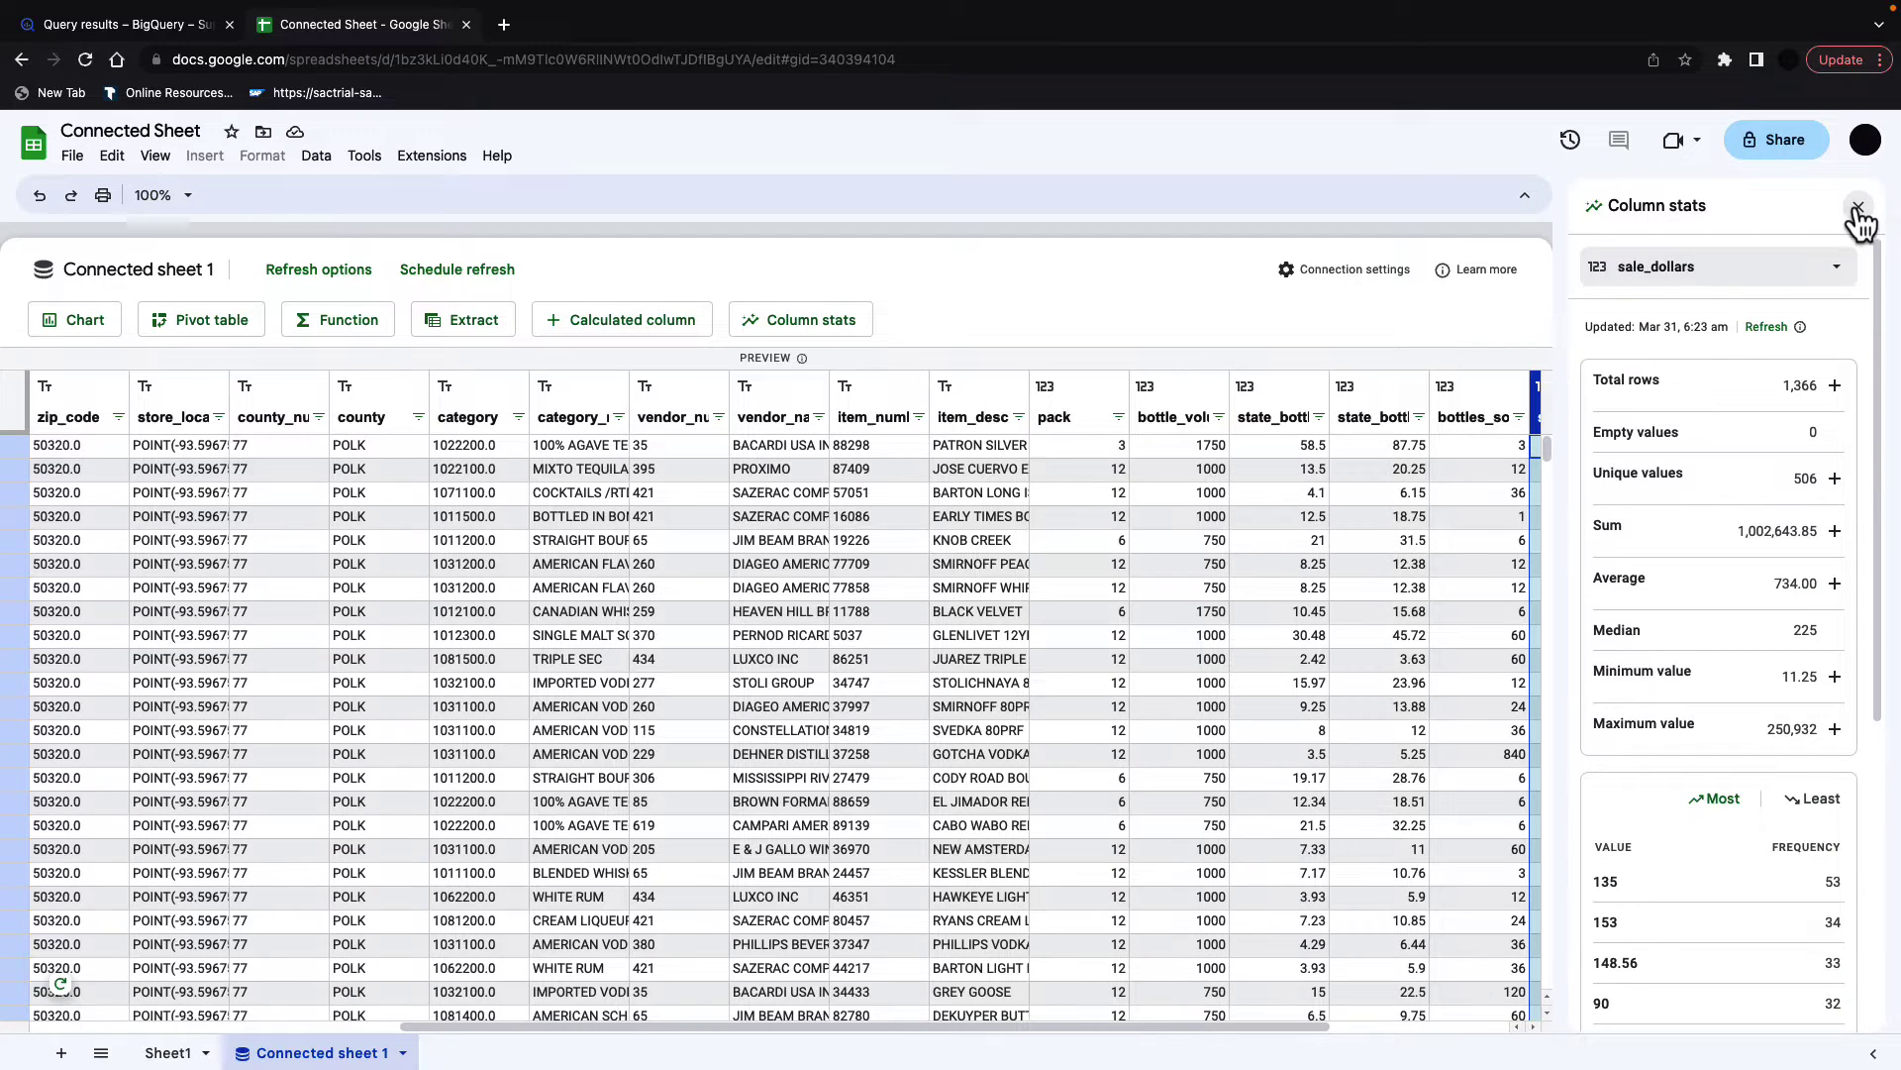
left_click(1857, 209)
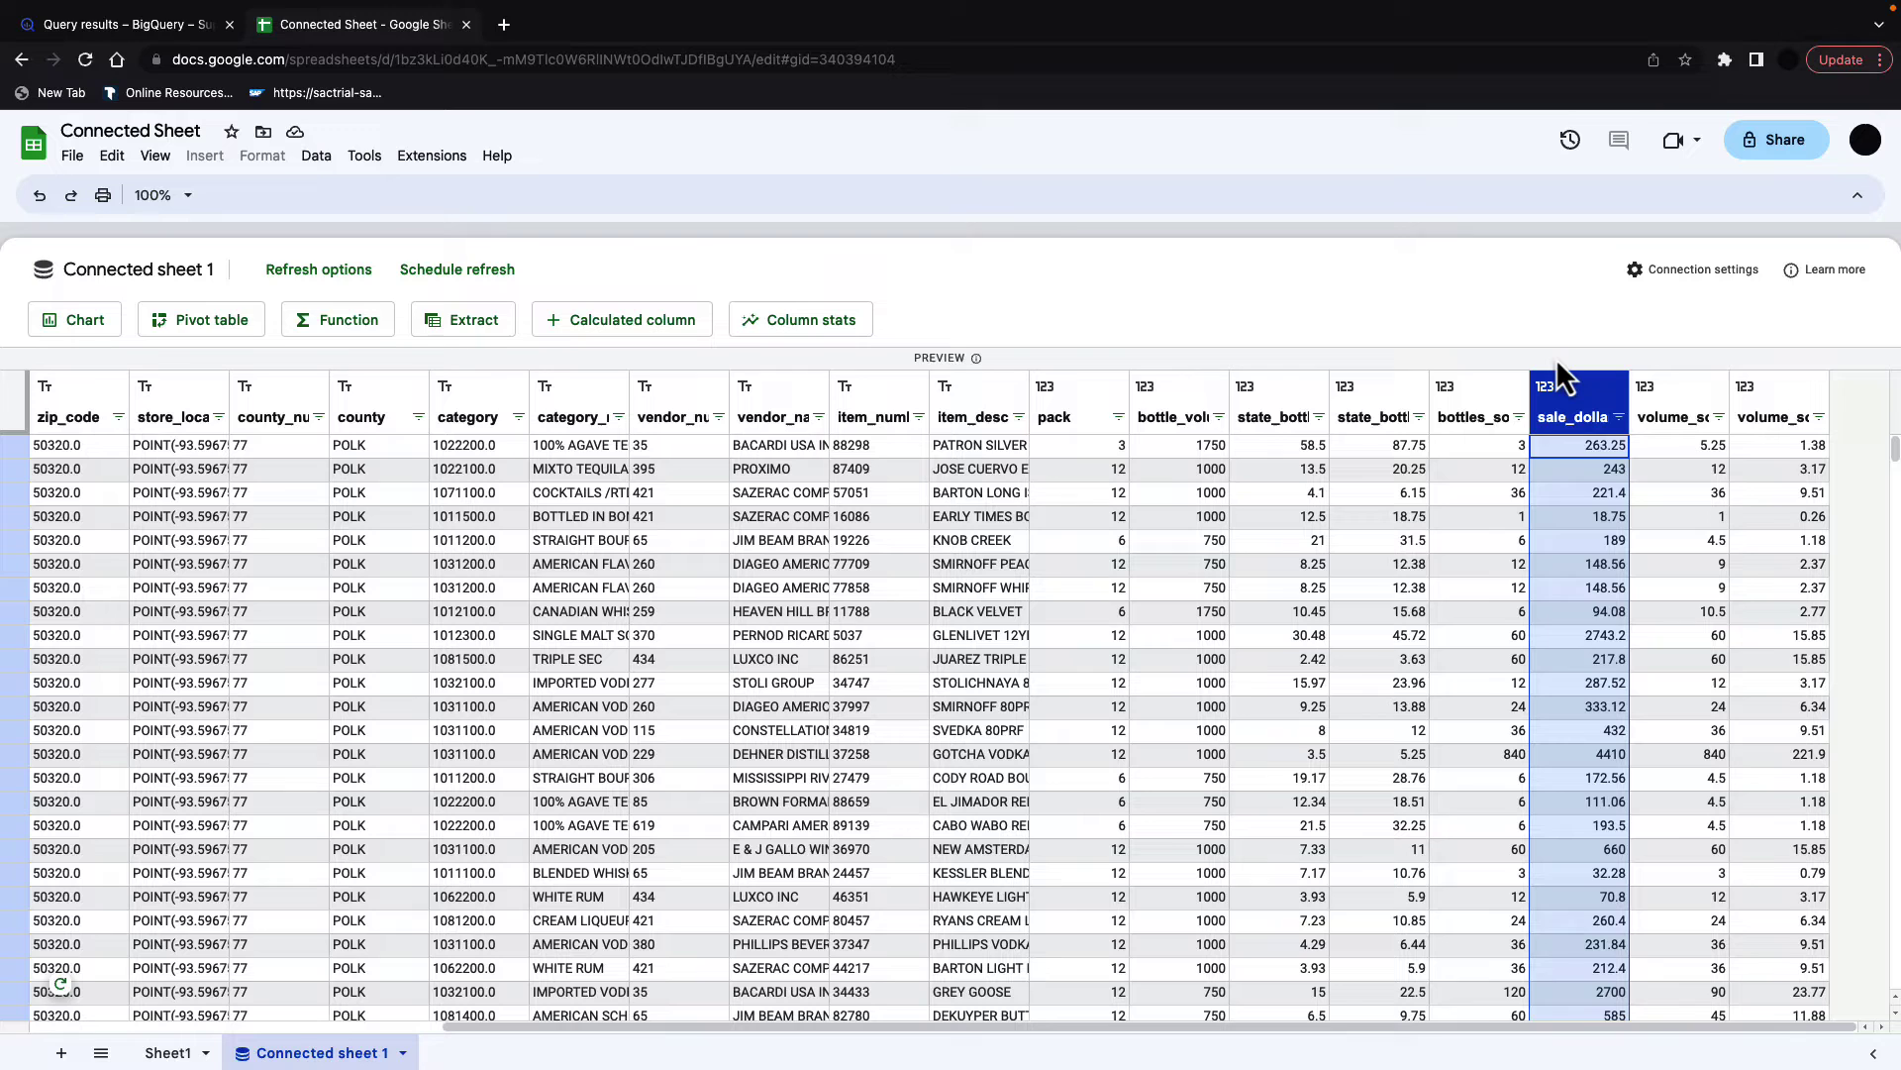
Step: Start a new calculated column named Profit
left_click(604, 319)
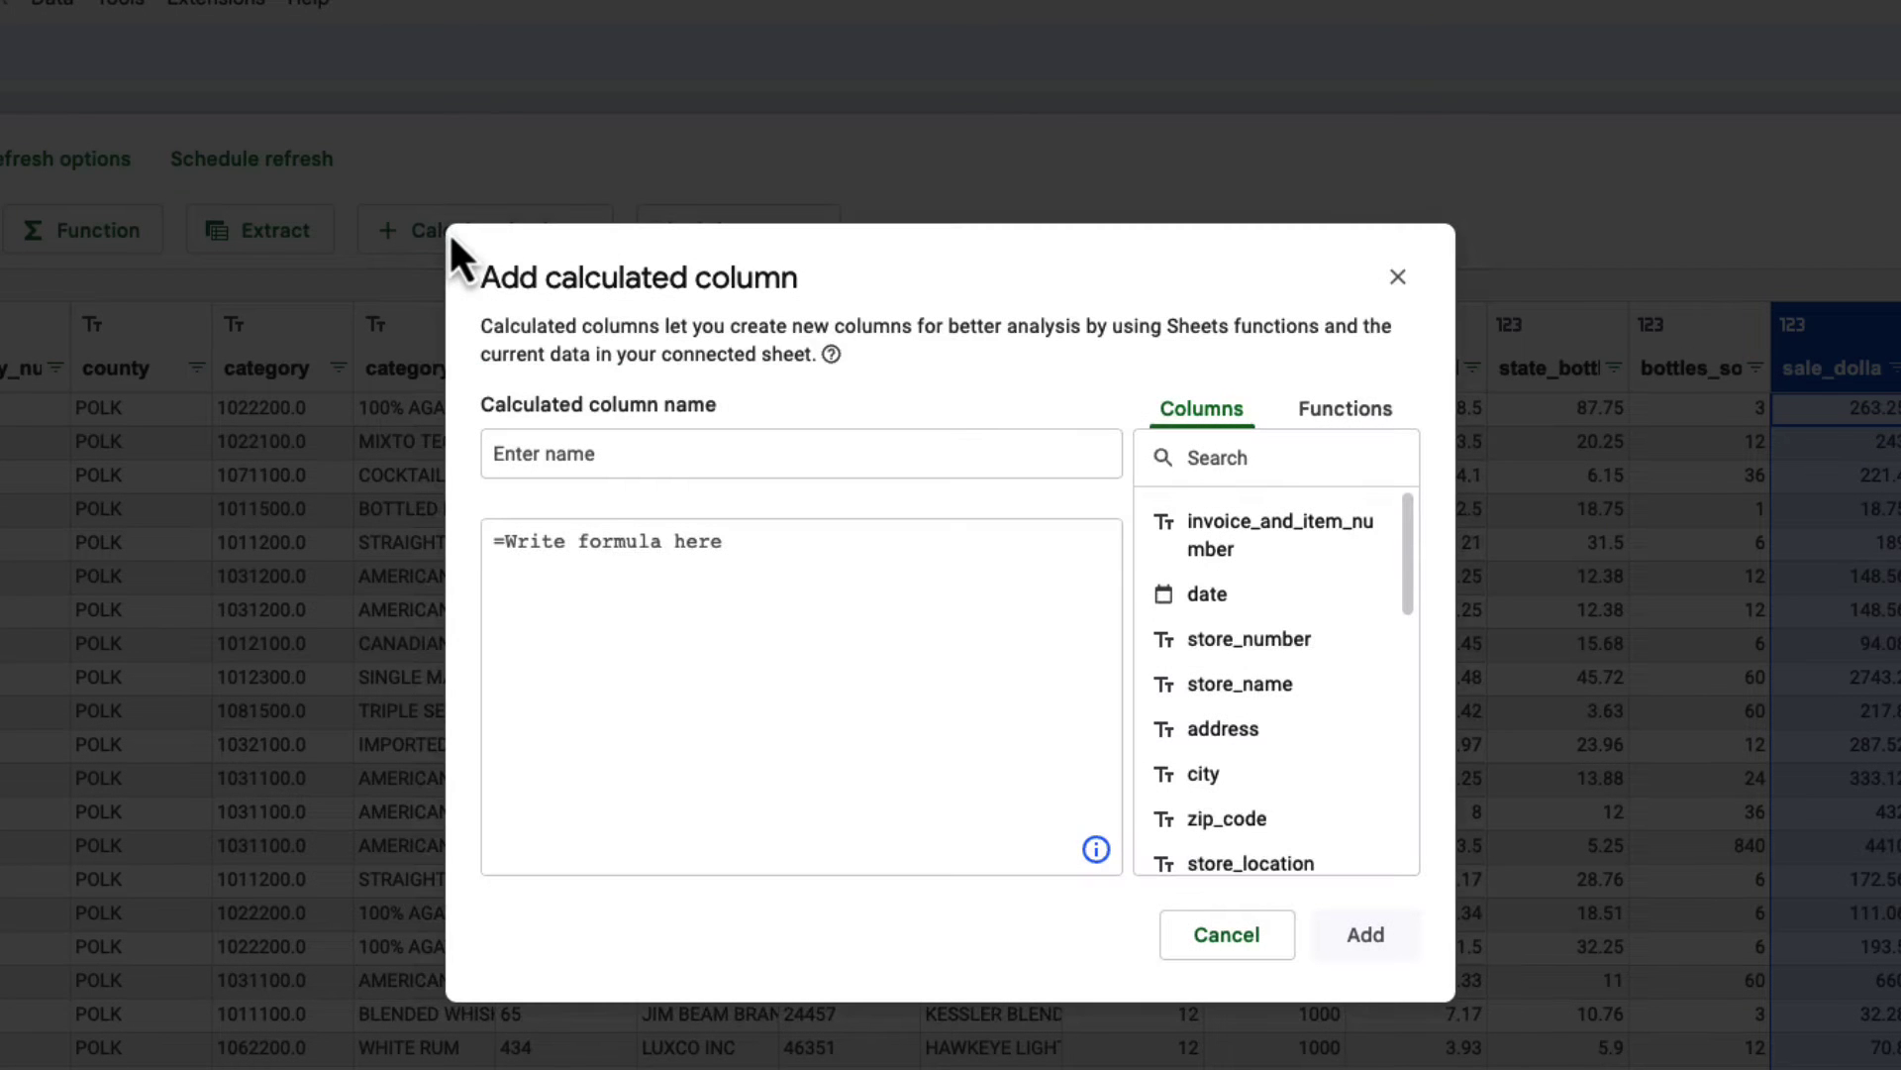
left_click(615, 452)
type("Profit")
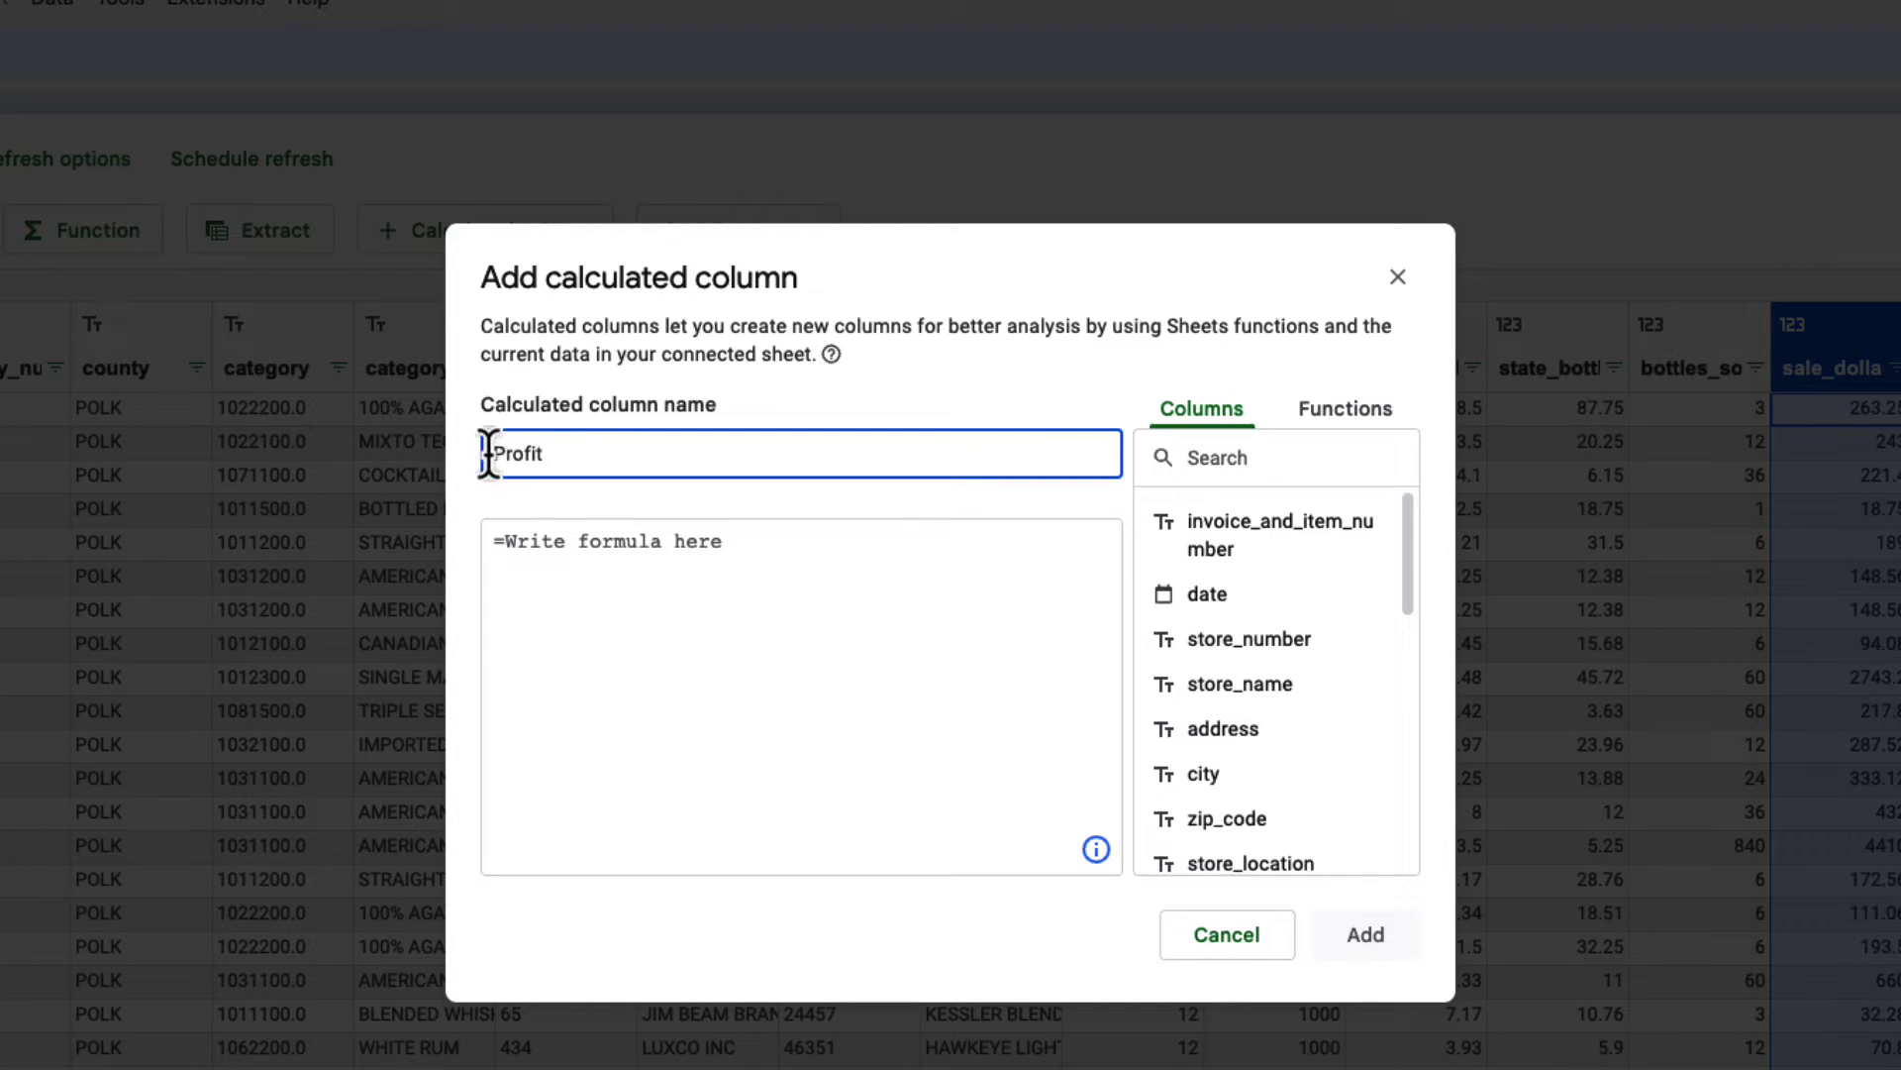
Step: Give Profit the formula =sale_dollars - (state_bottle_cost * bottles_sold), add it and apply
left_click(607, 544)
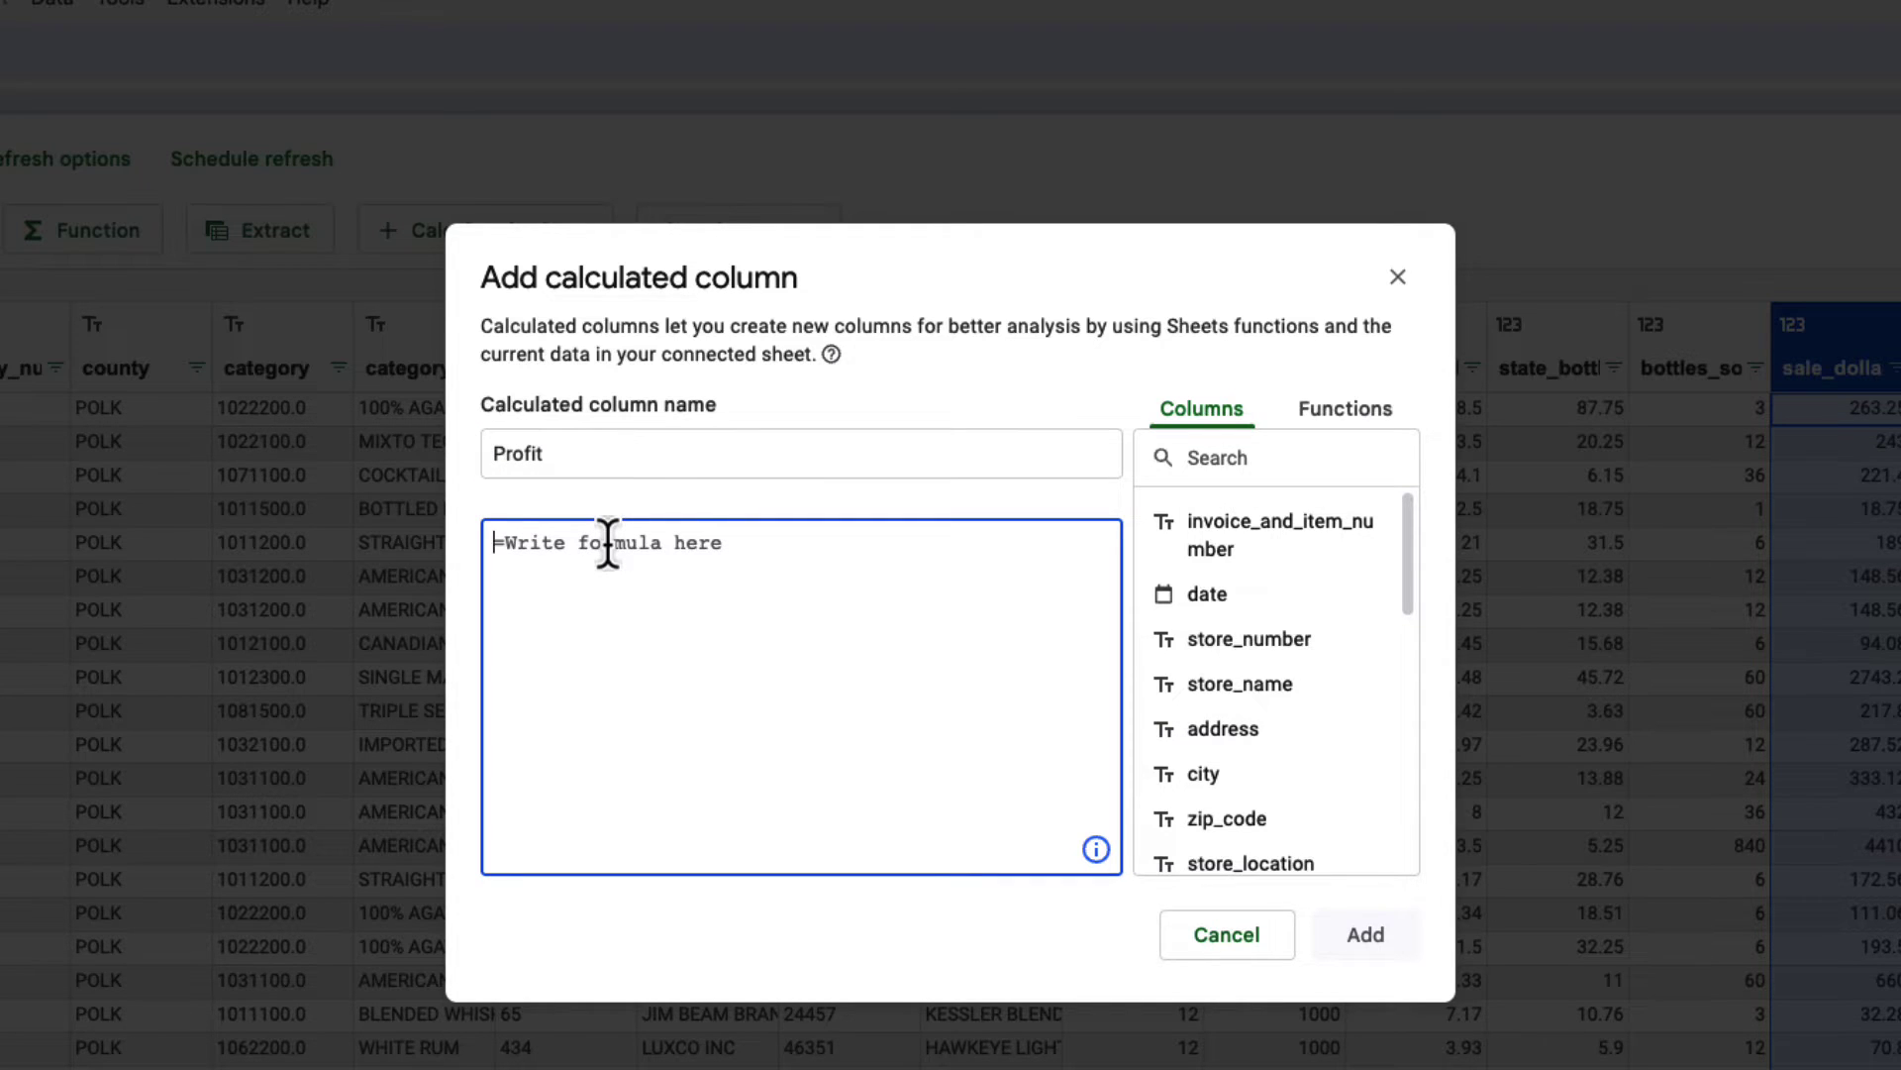
type("=")
scroll(1302, 701, "down", 5)
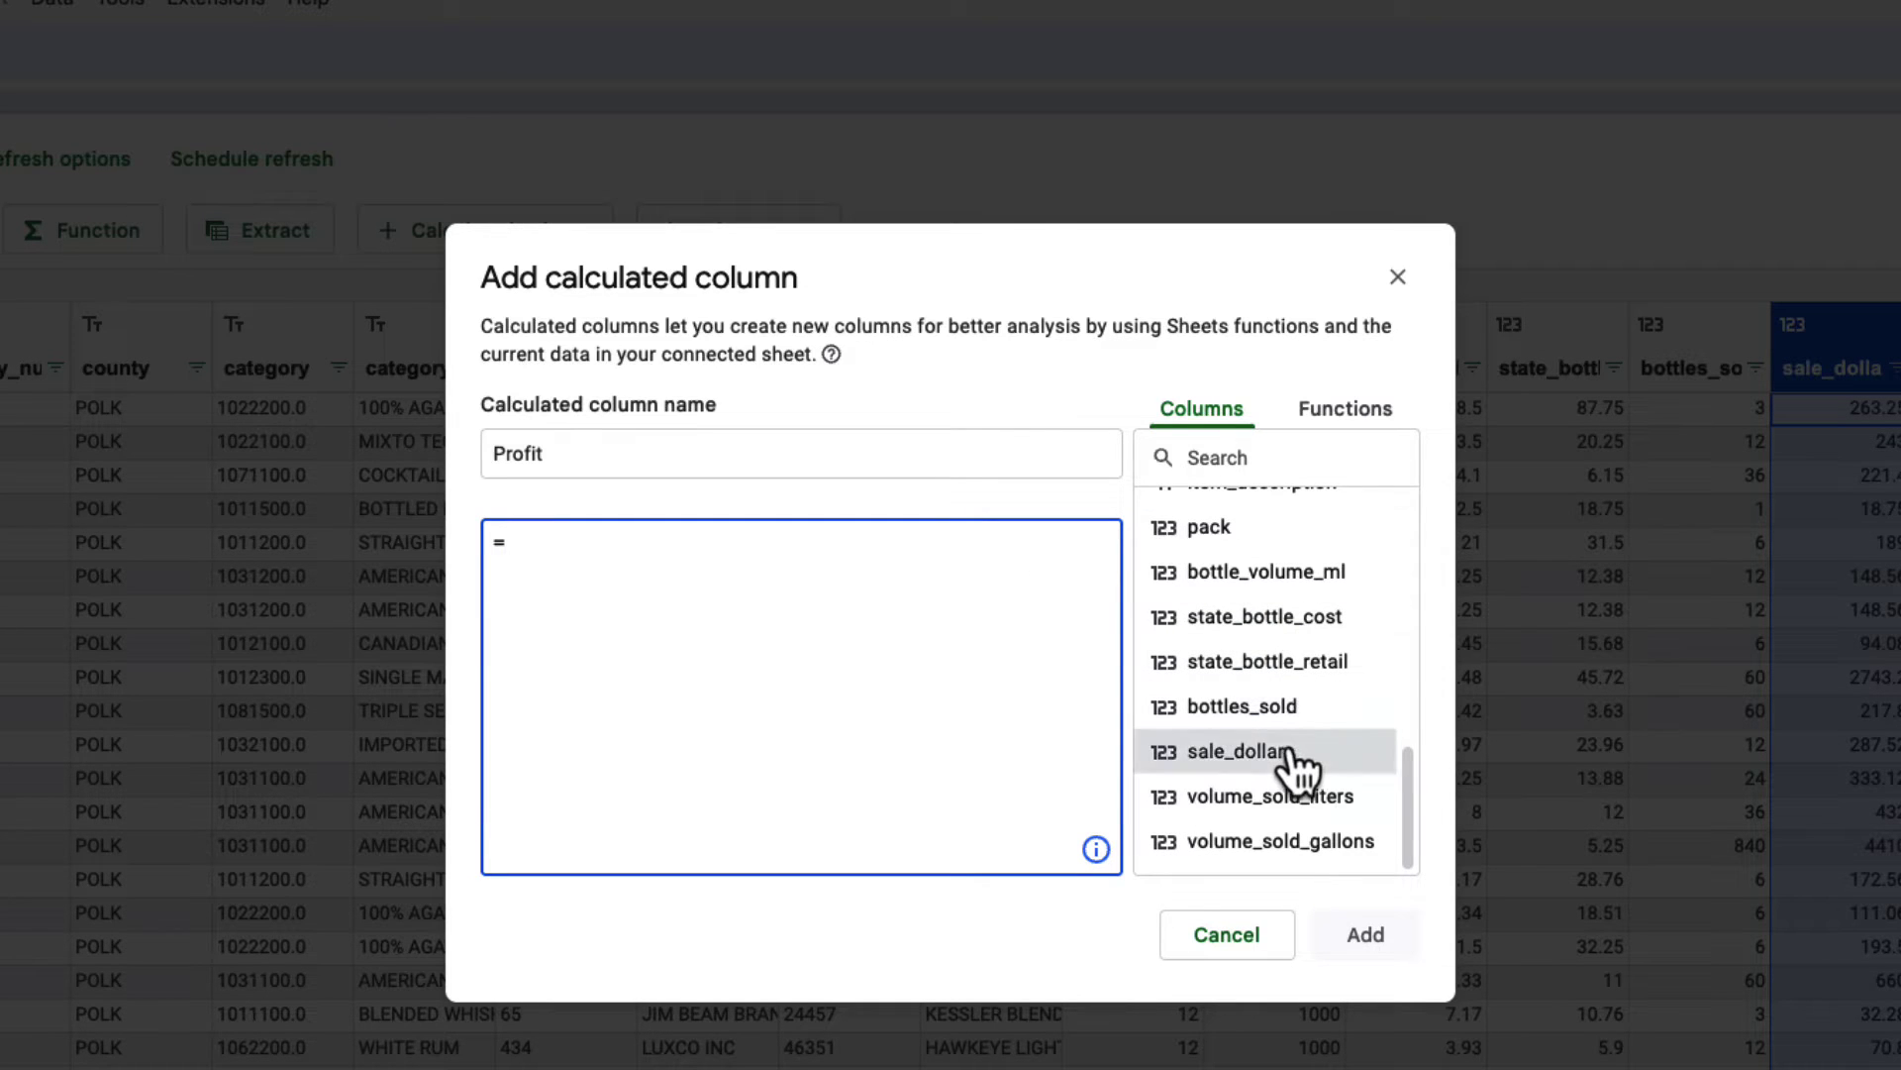
left_click(1248, 752)
type("- (")
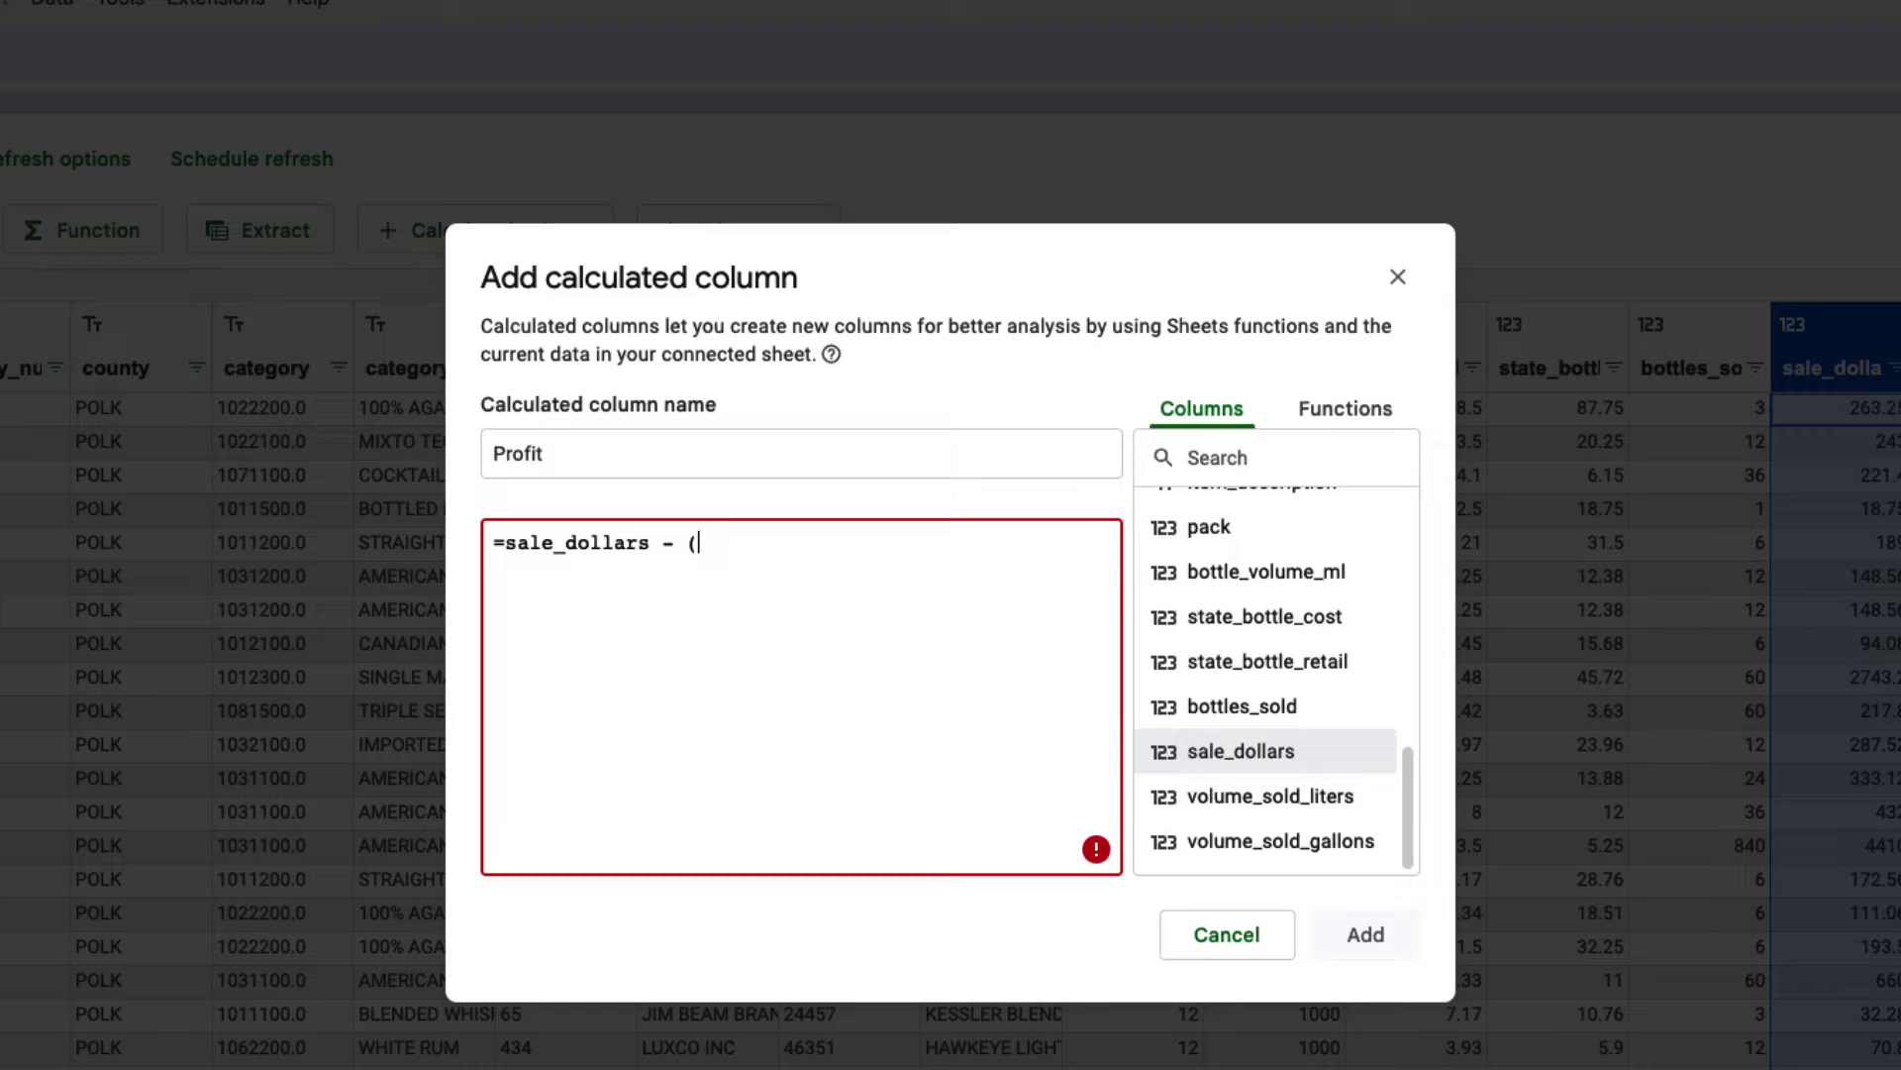
left_click(1283, 618)
type("*")
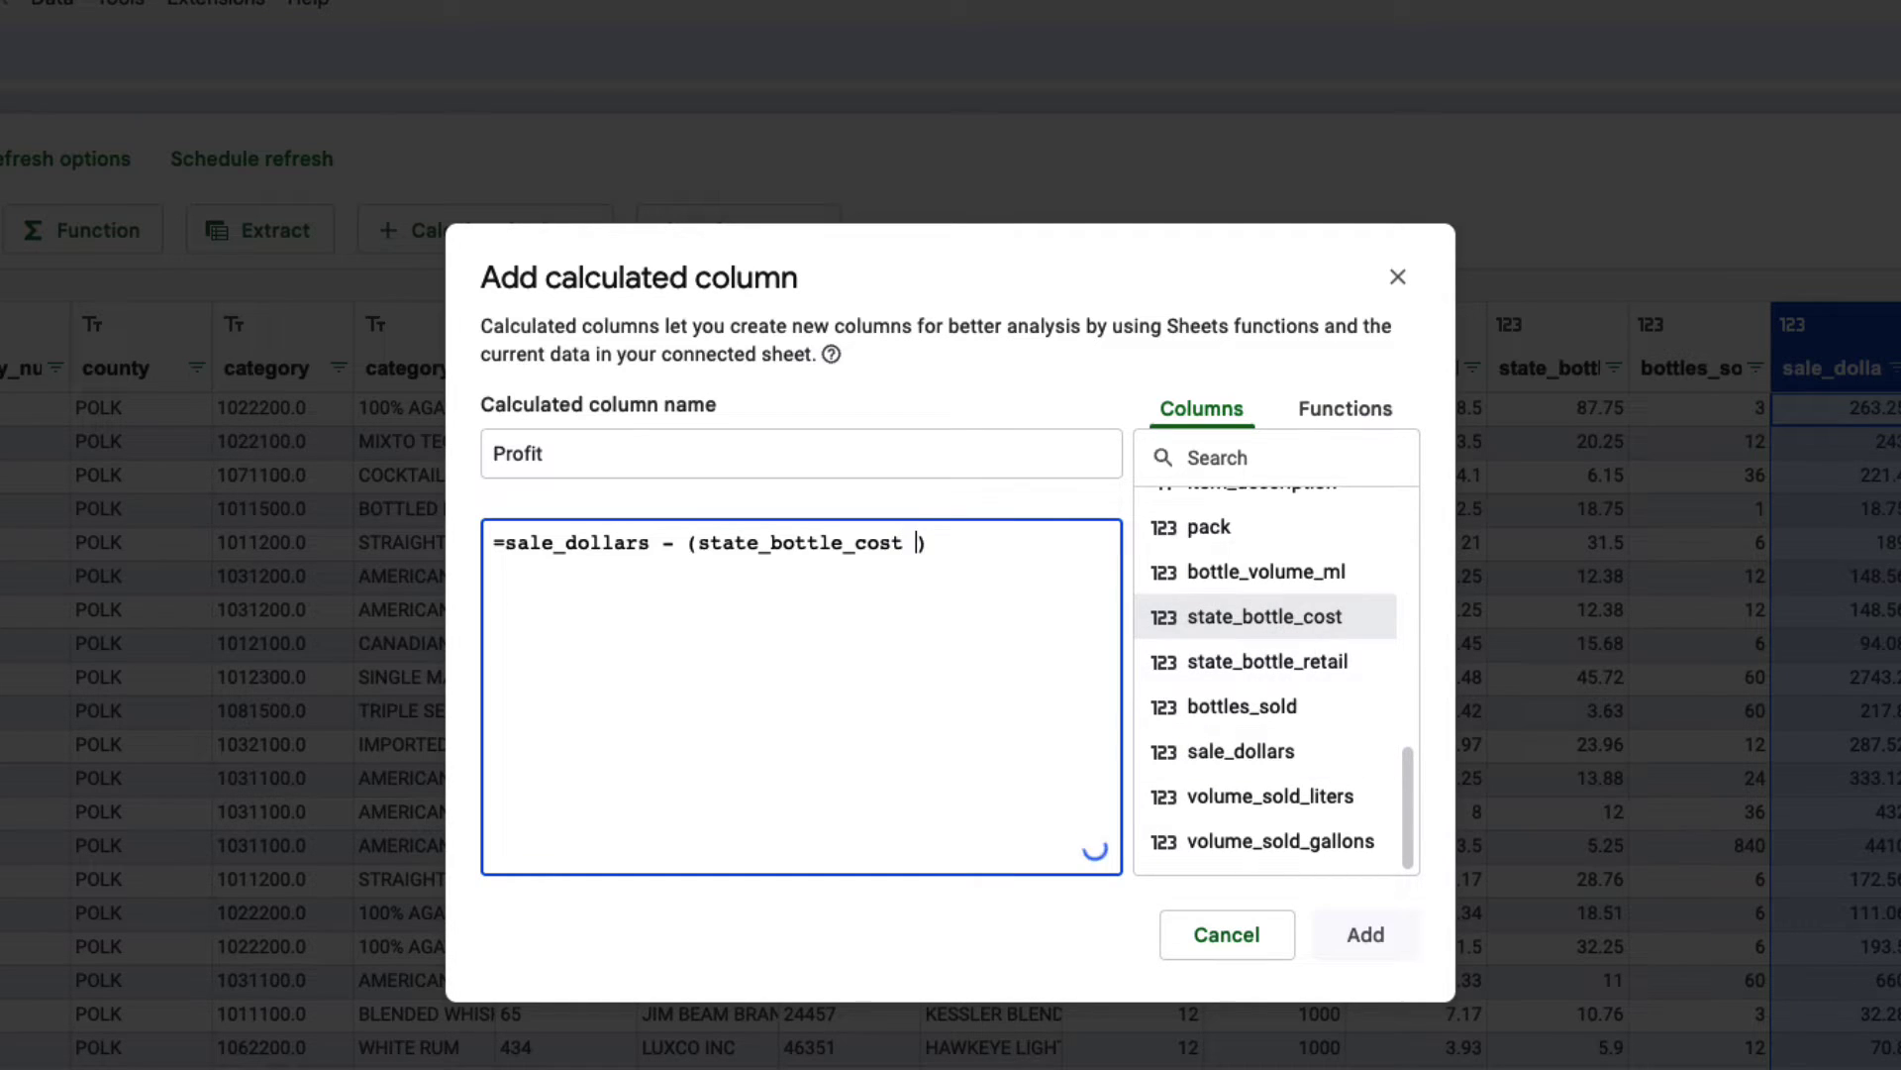
left_click(1277, 721)
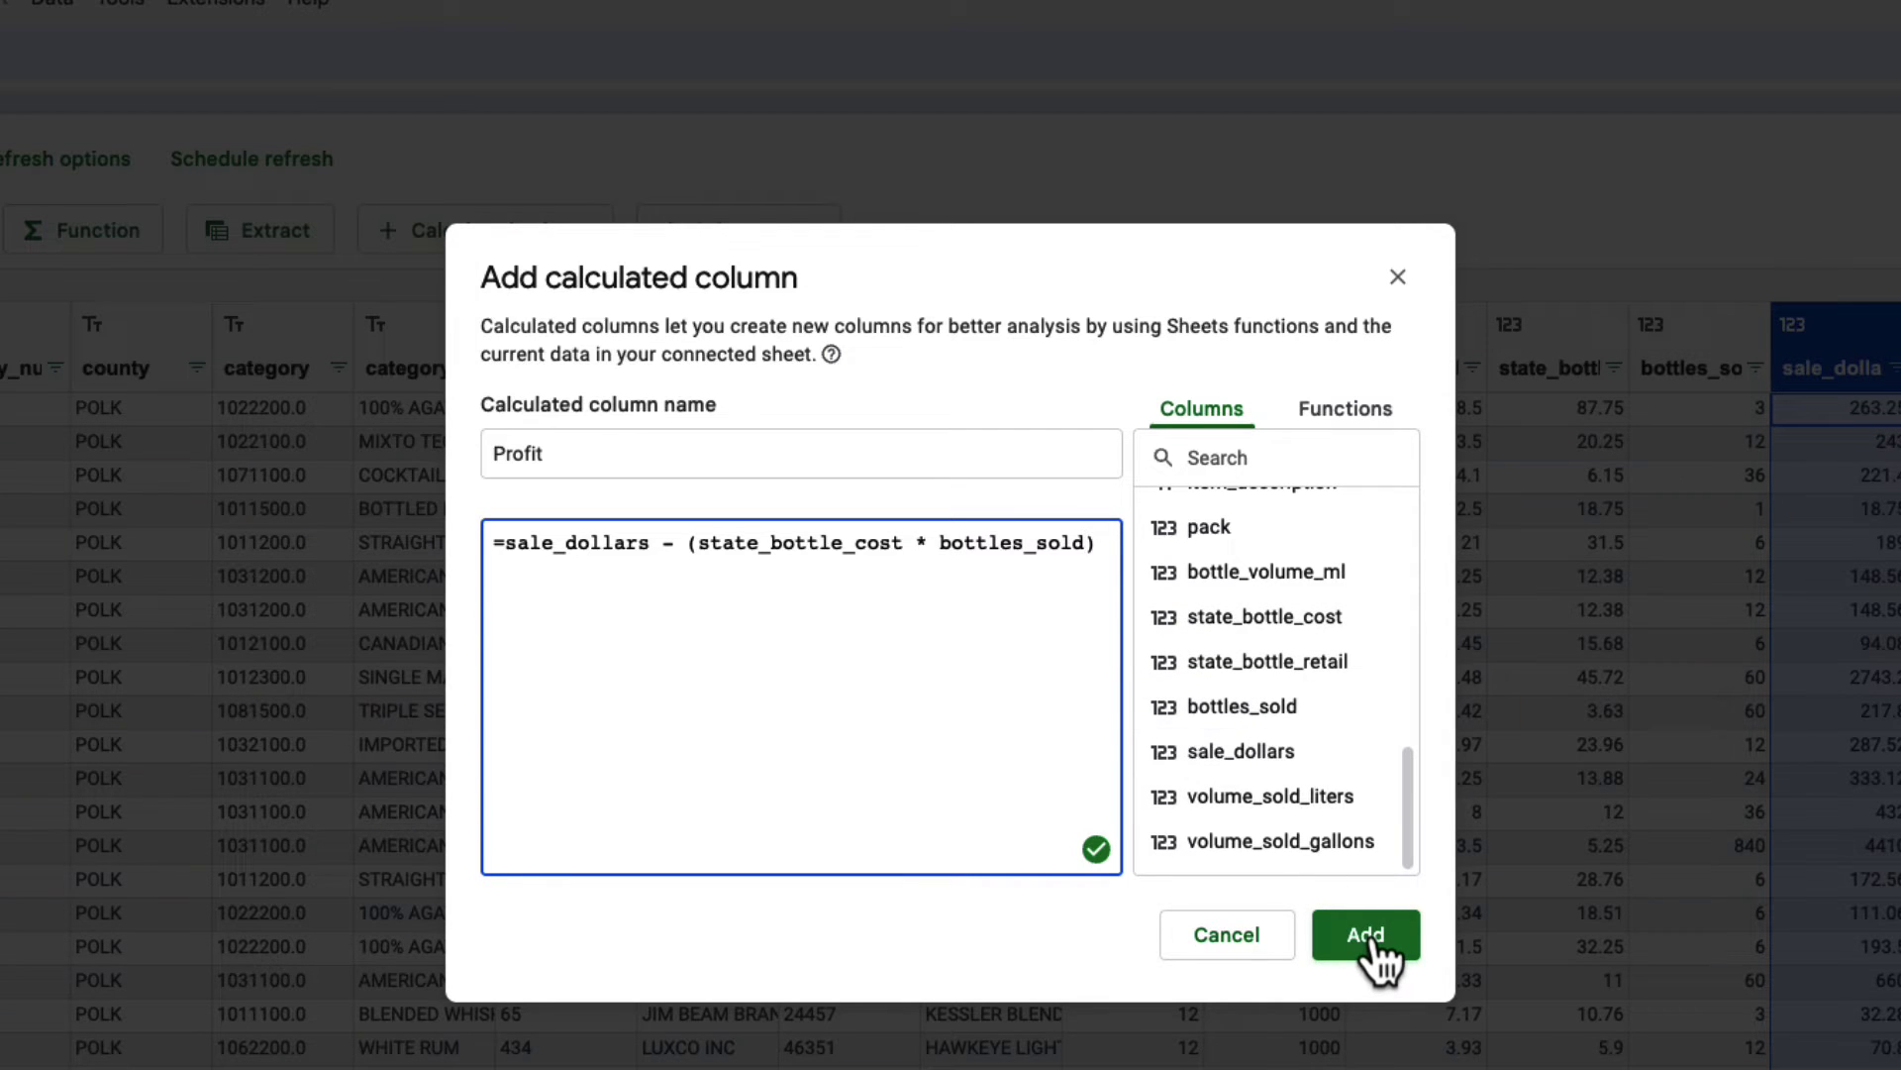
left_click(1371, 949)
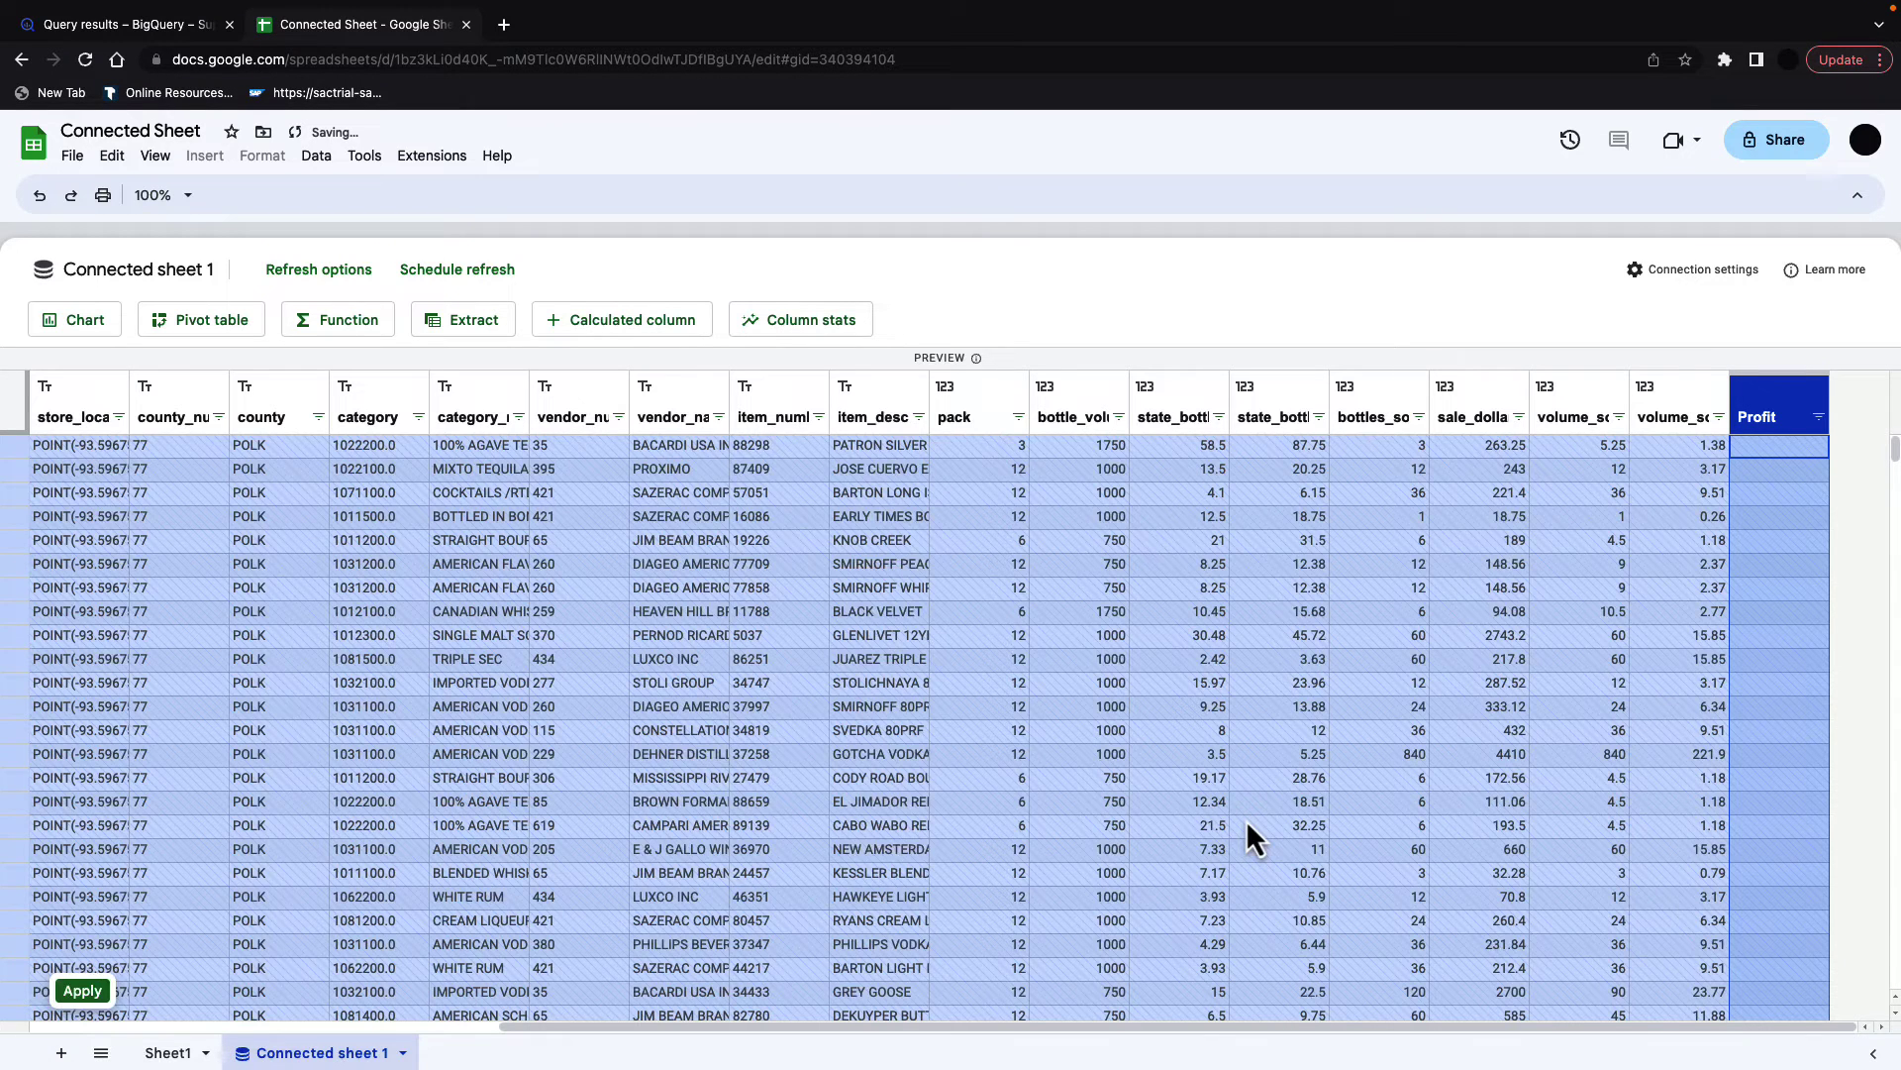
left_click(84, 992)
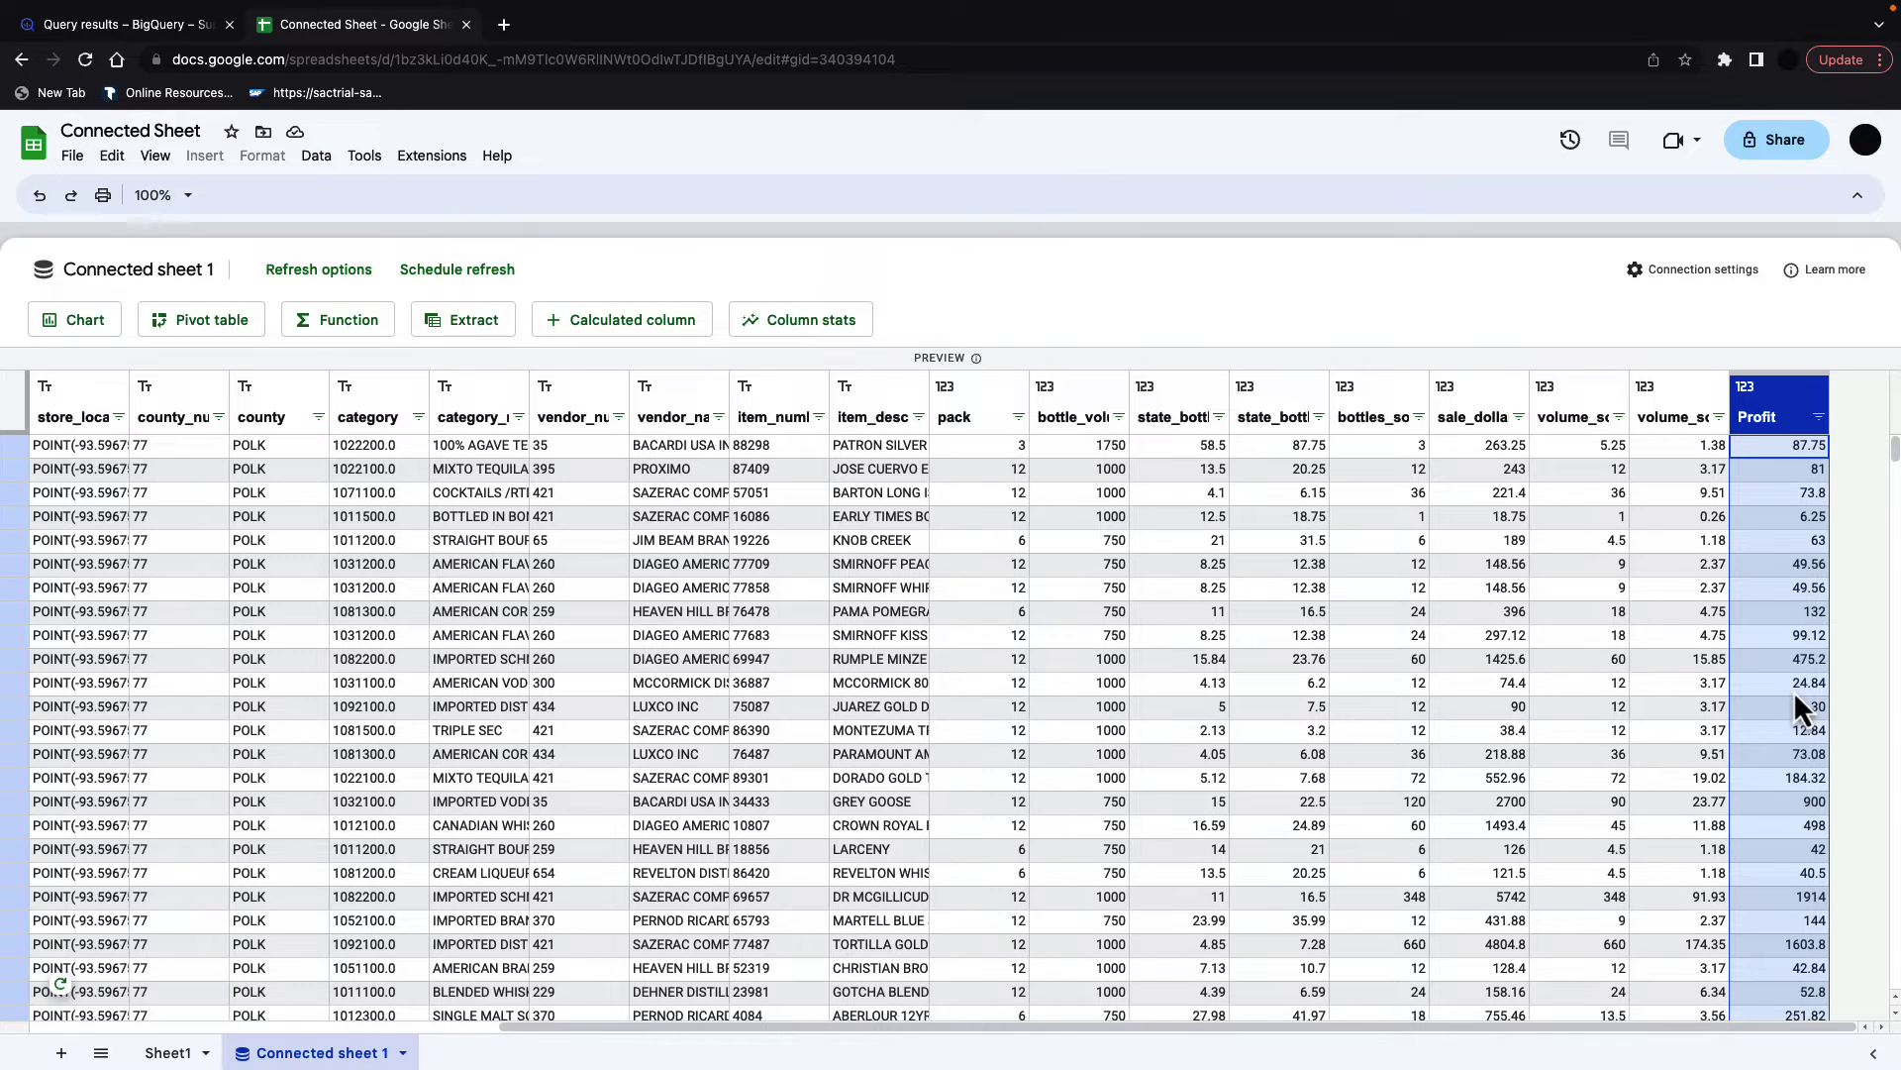
Step: Create a pivot table on a new sheet with item_description and vendor_name as rows
left_click(243, 322)
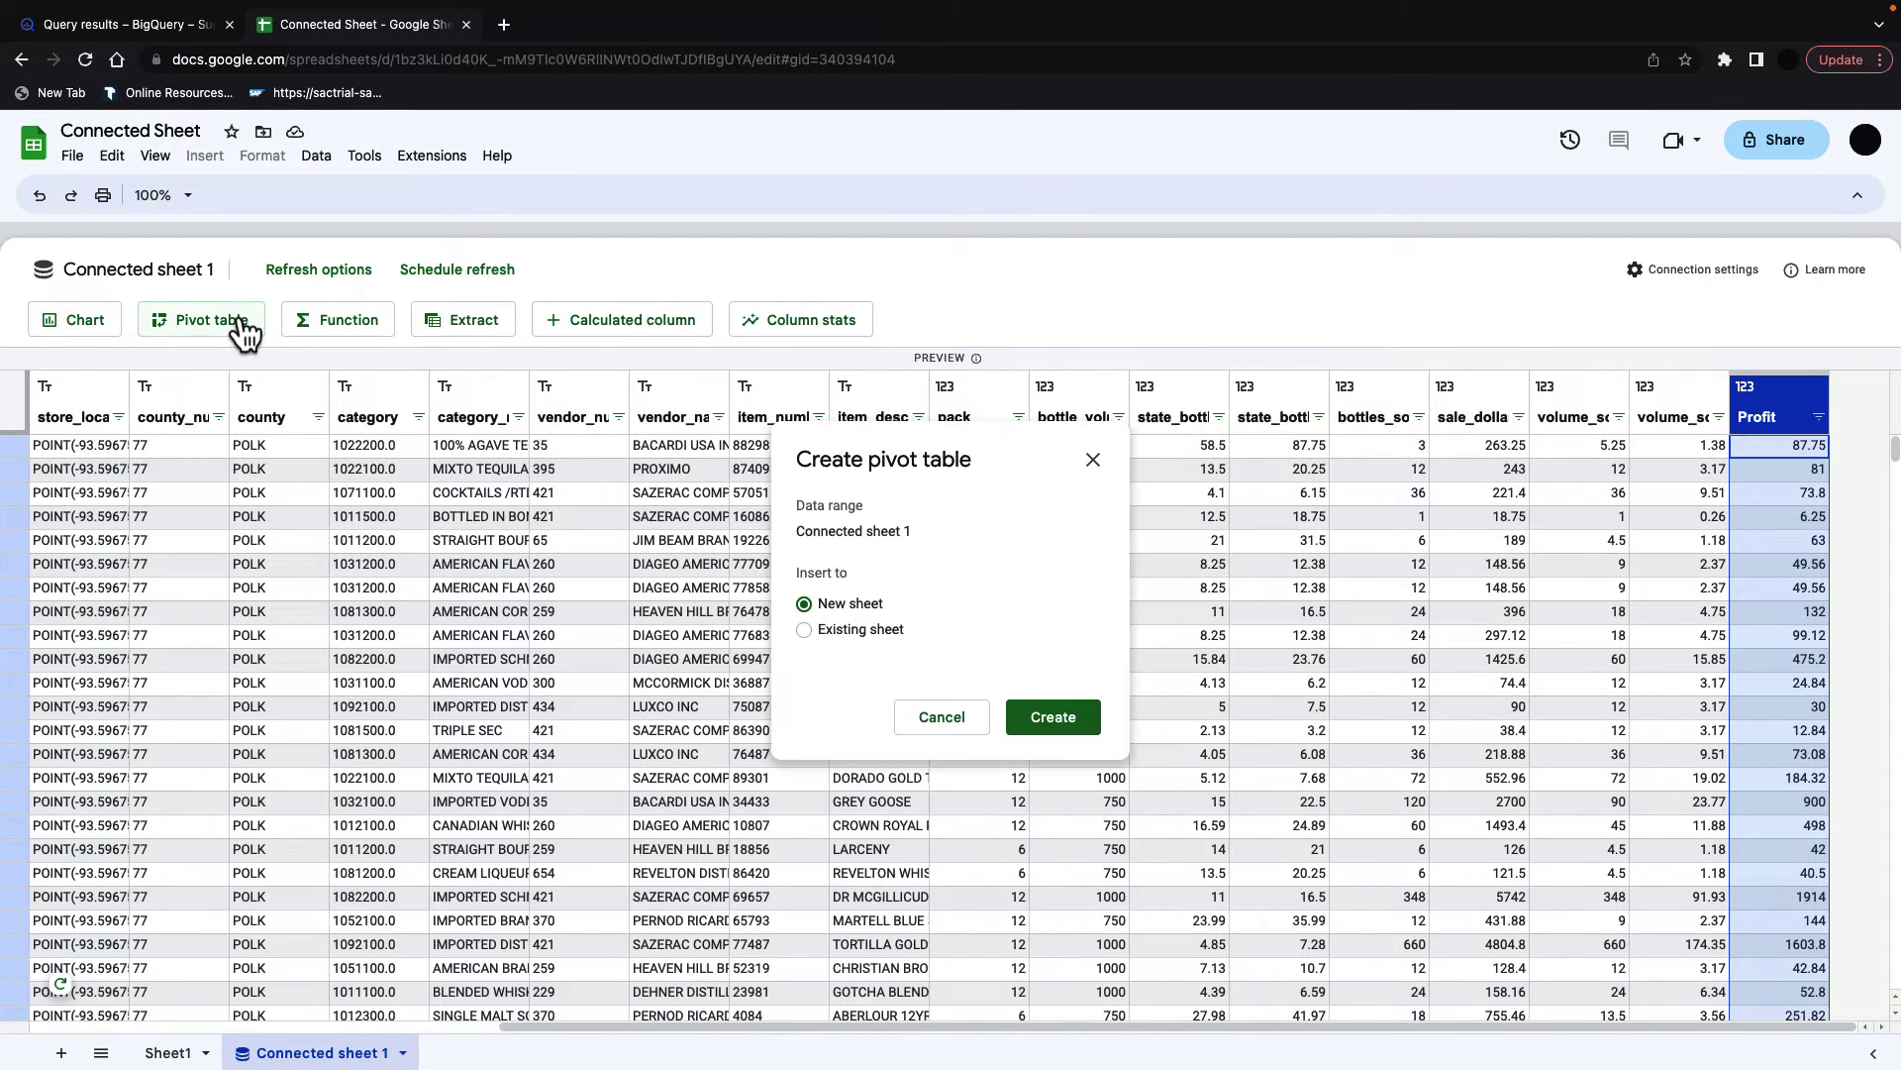
left_click(1075, 716)
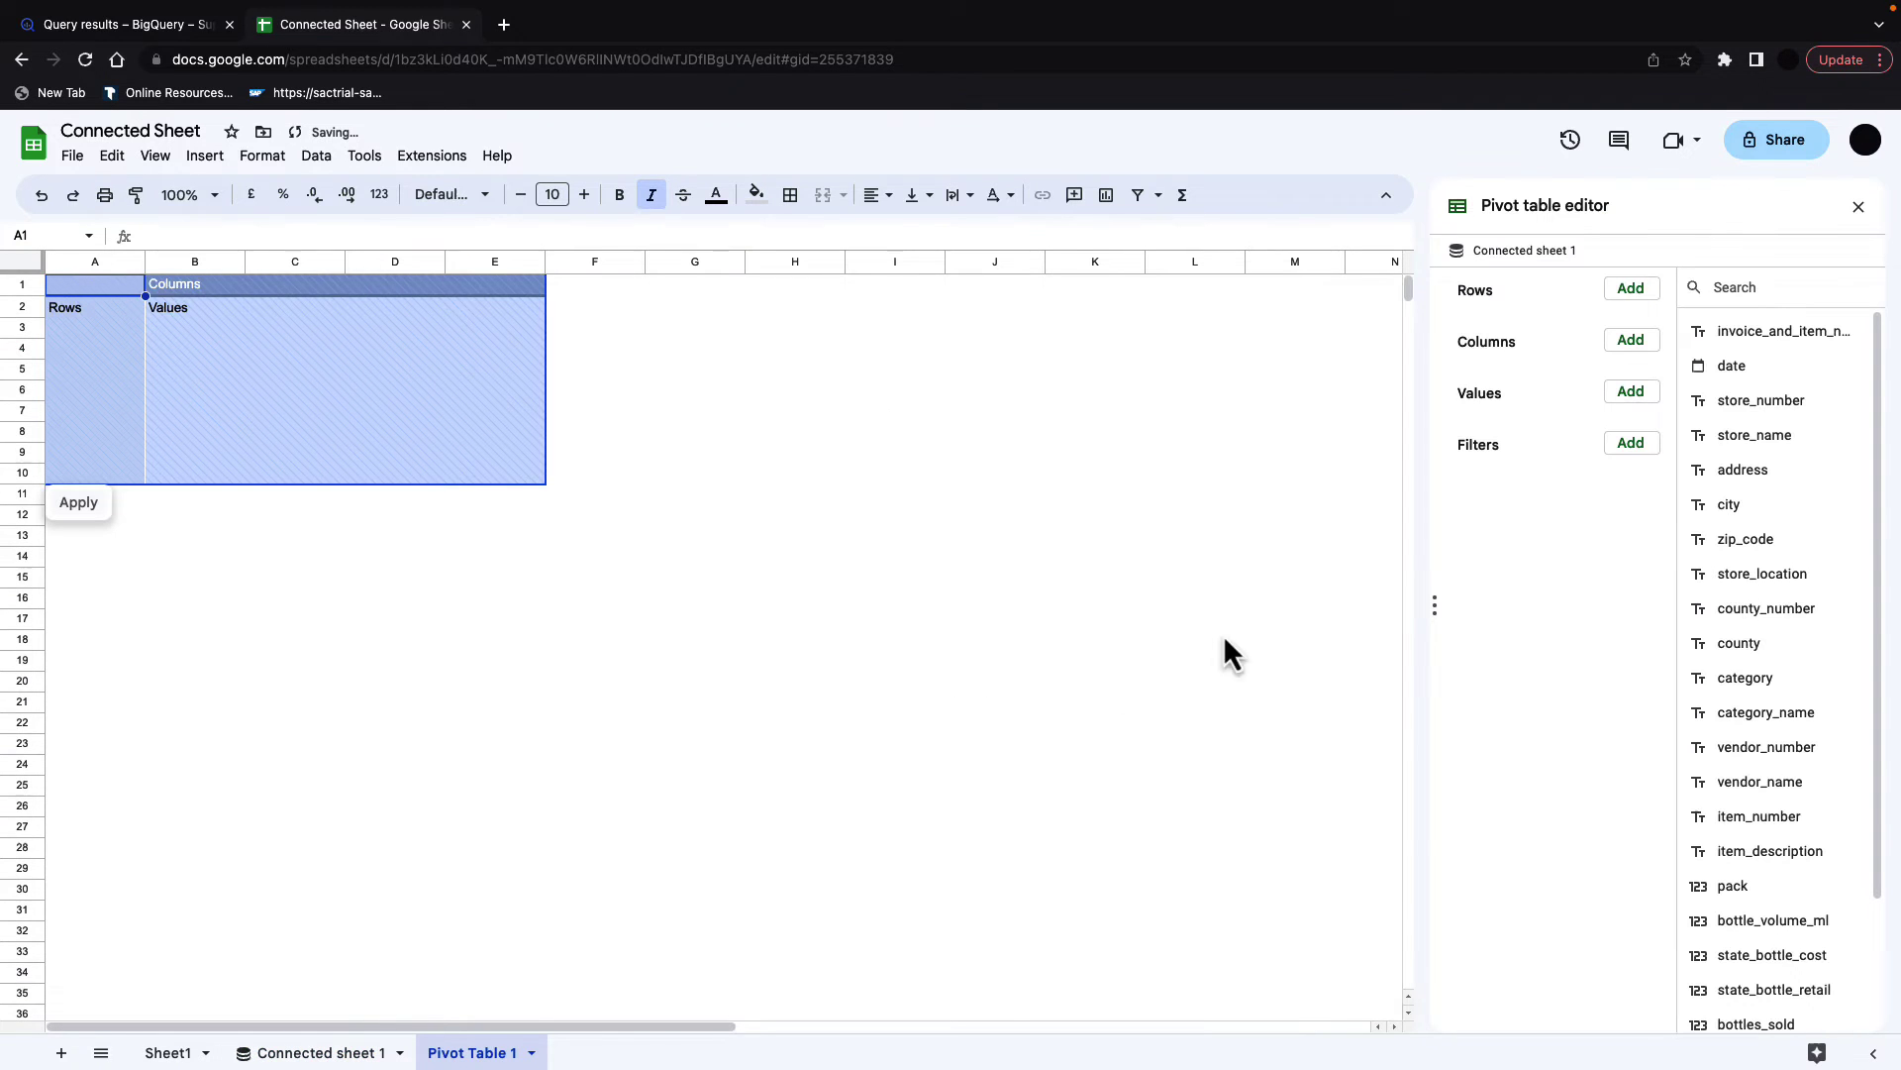
left_click_drag(1791, 851, 1519, 329)
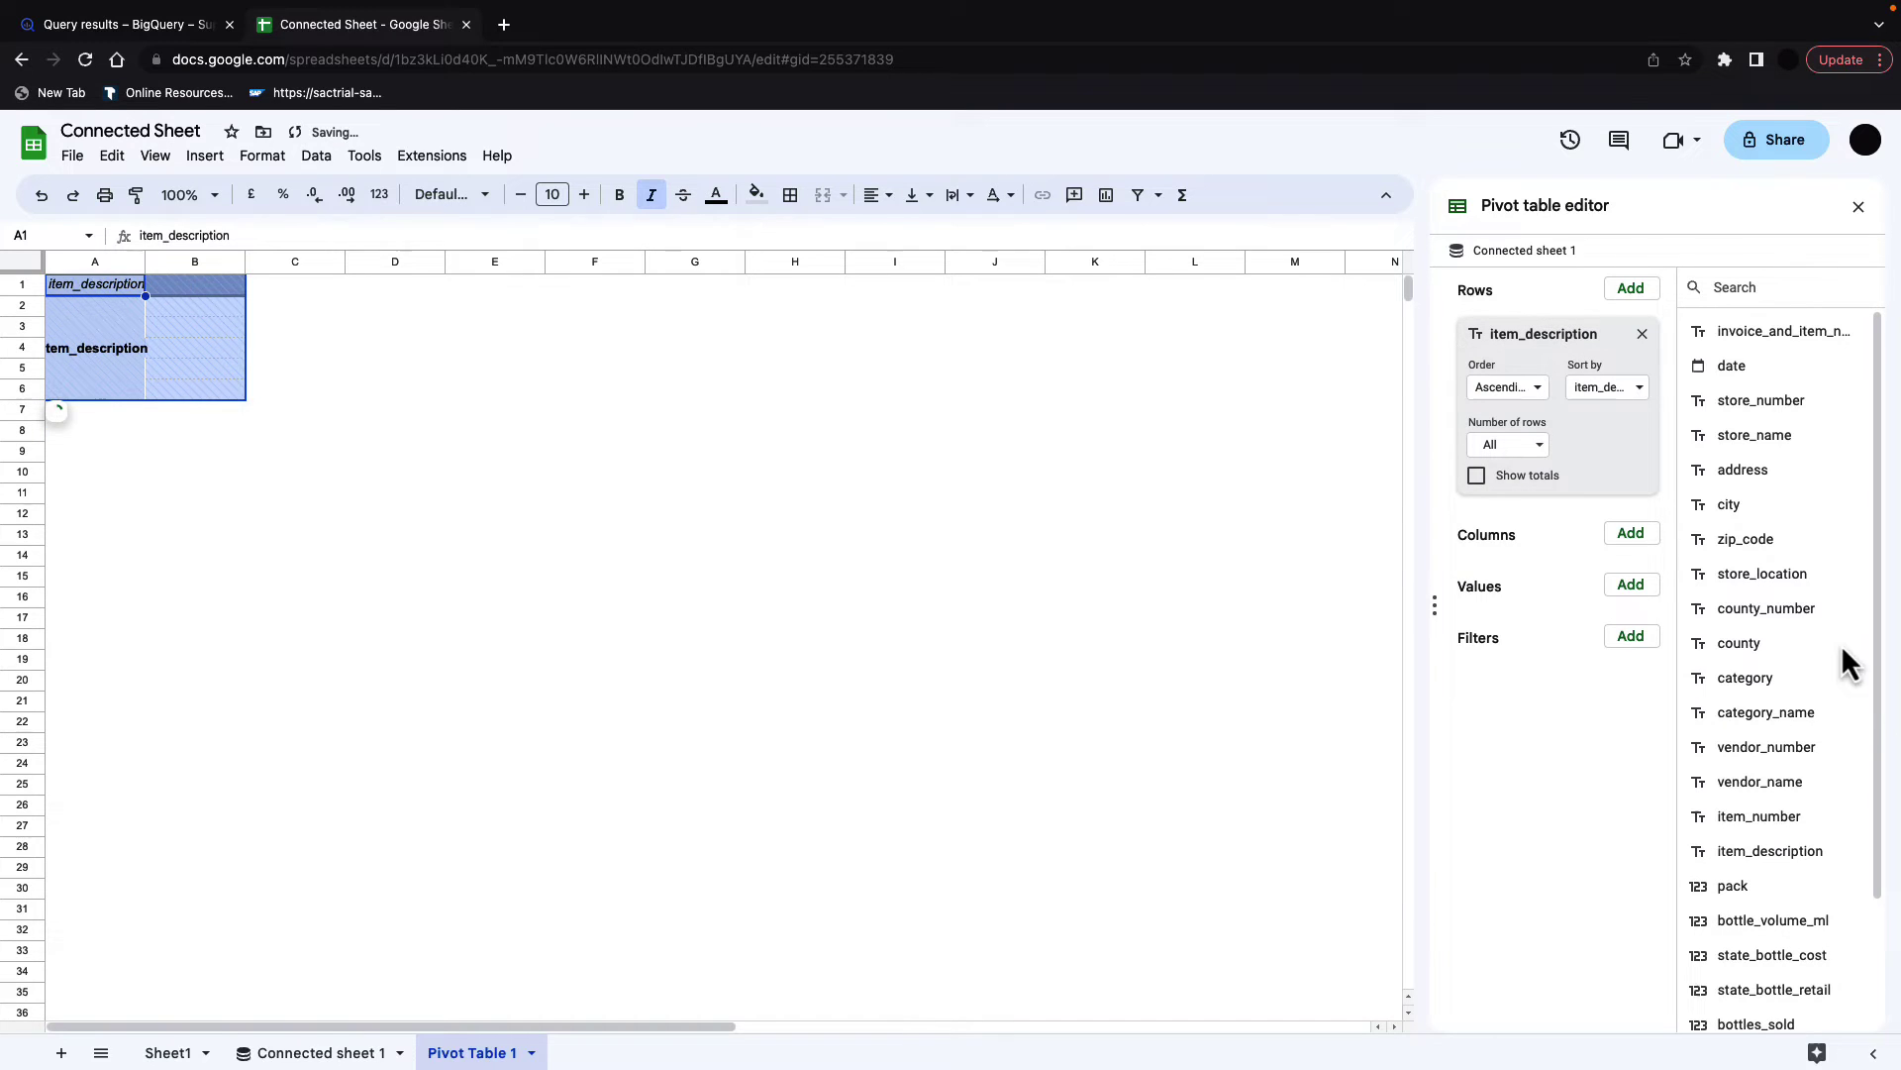
scroll(1770, 607, "down", 2)
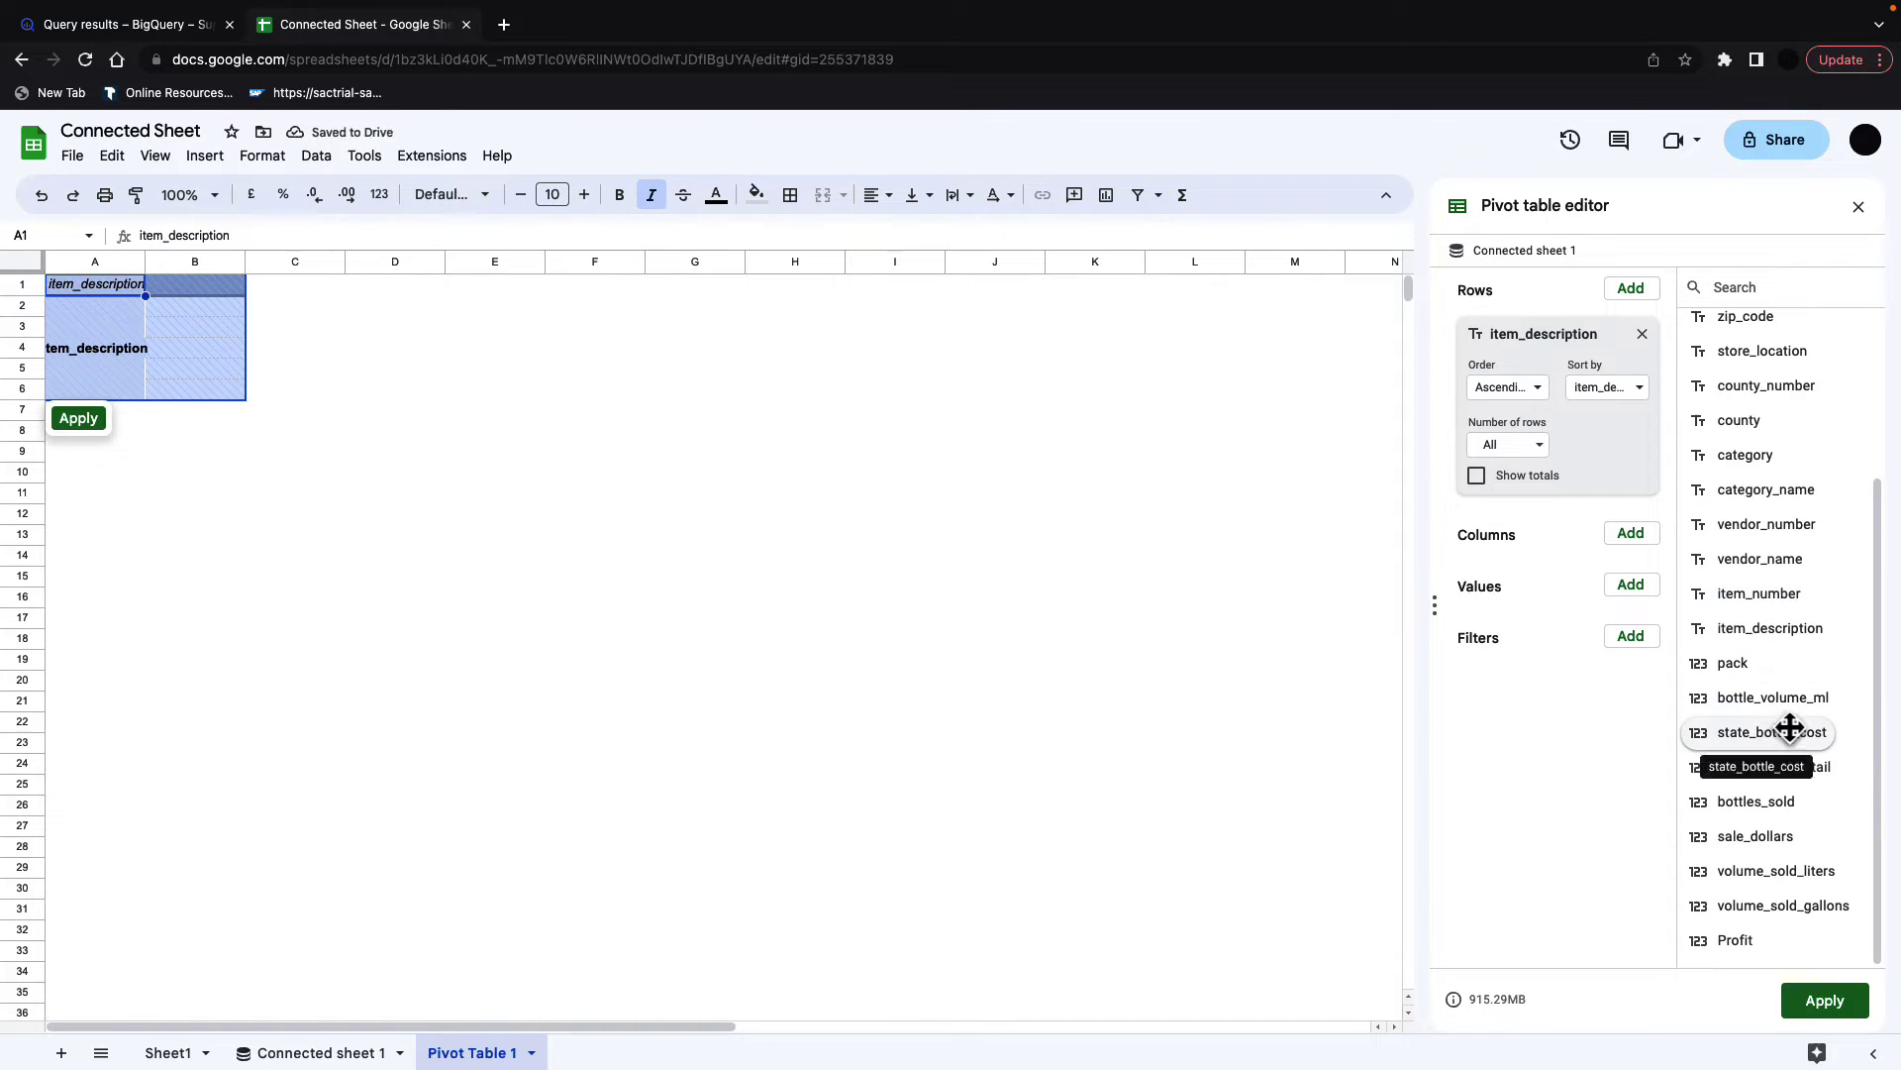
scroll(1783, 718, "up", 1)
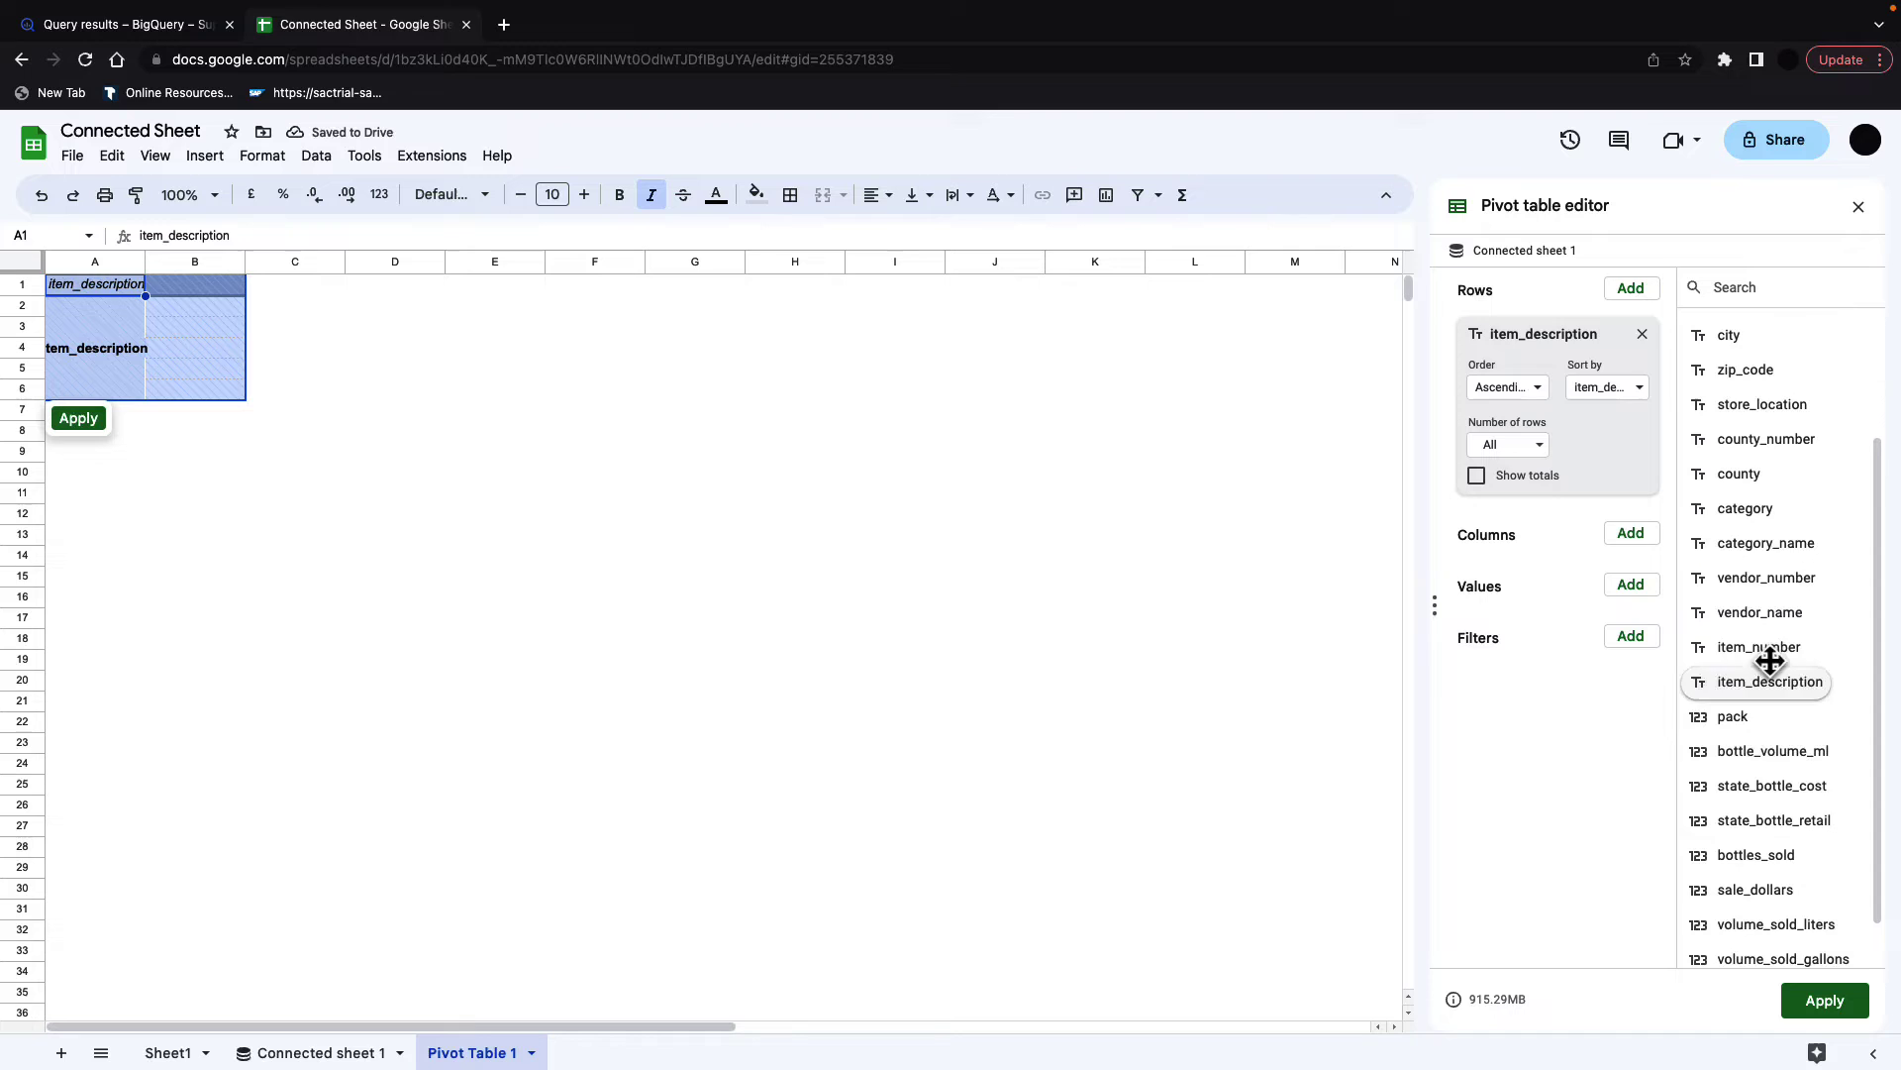
left_click_drag(1760, 615, 1495, 540)
Step: Add SUM of Profit as values, sort items descending by SUM of Profit, and apply
scroll(1778, 782, "down", 2)
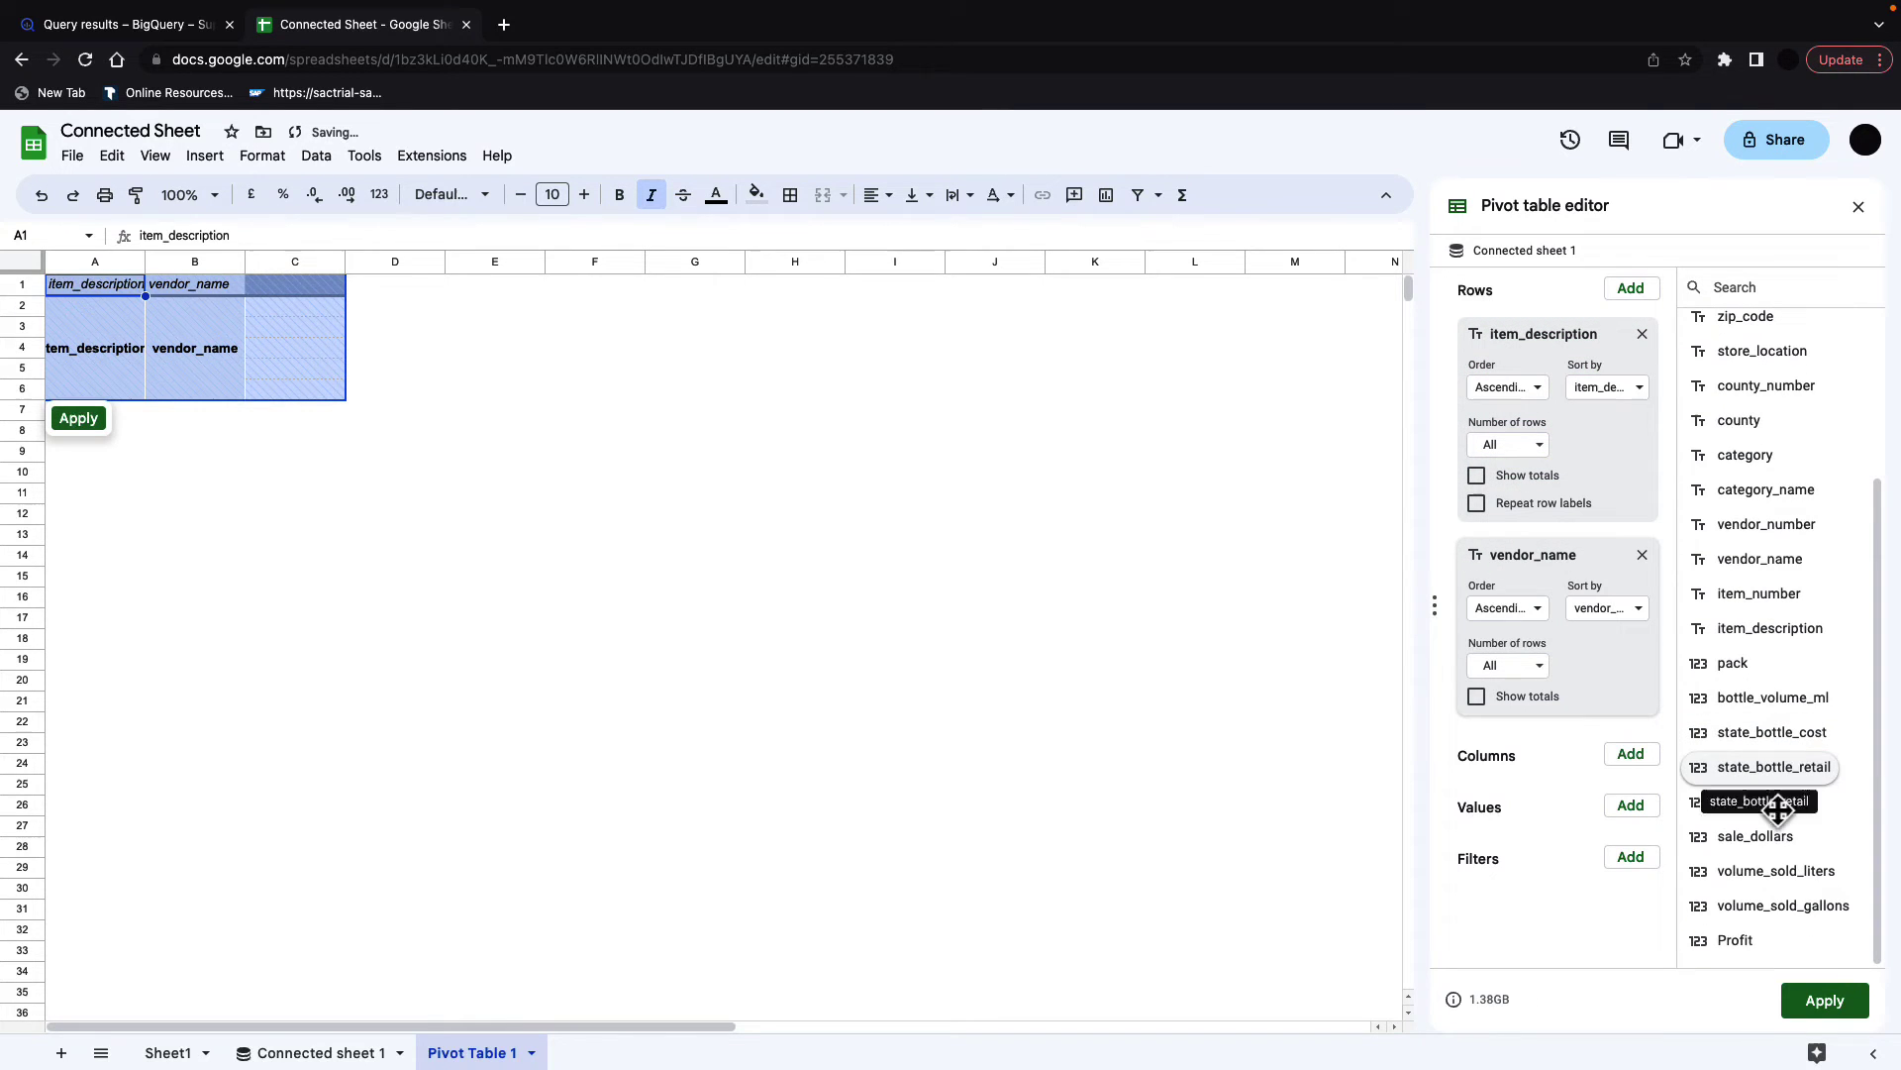
left_click_drag(1733, 940, 1513, 842)
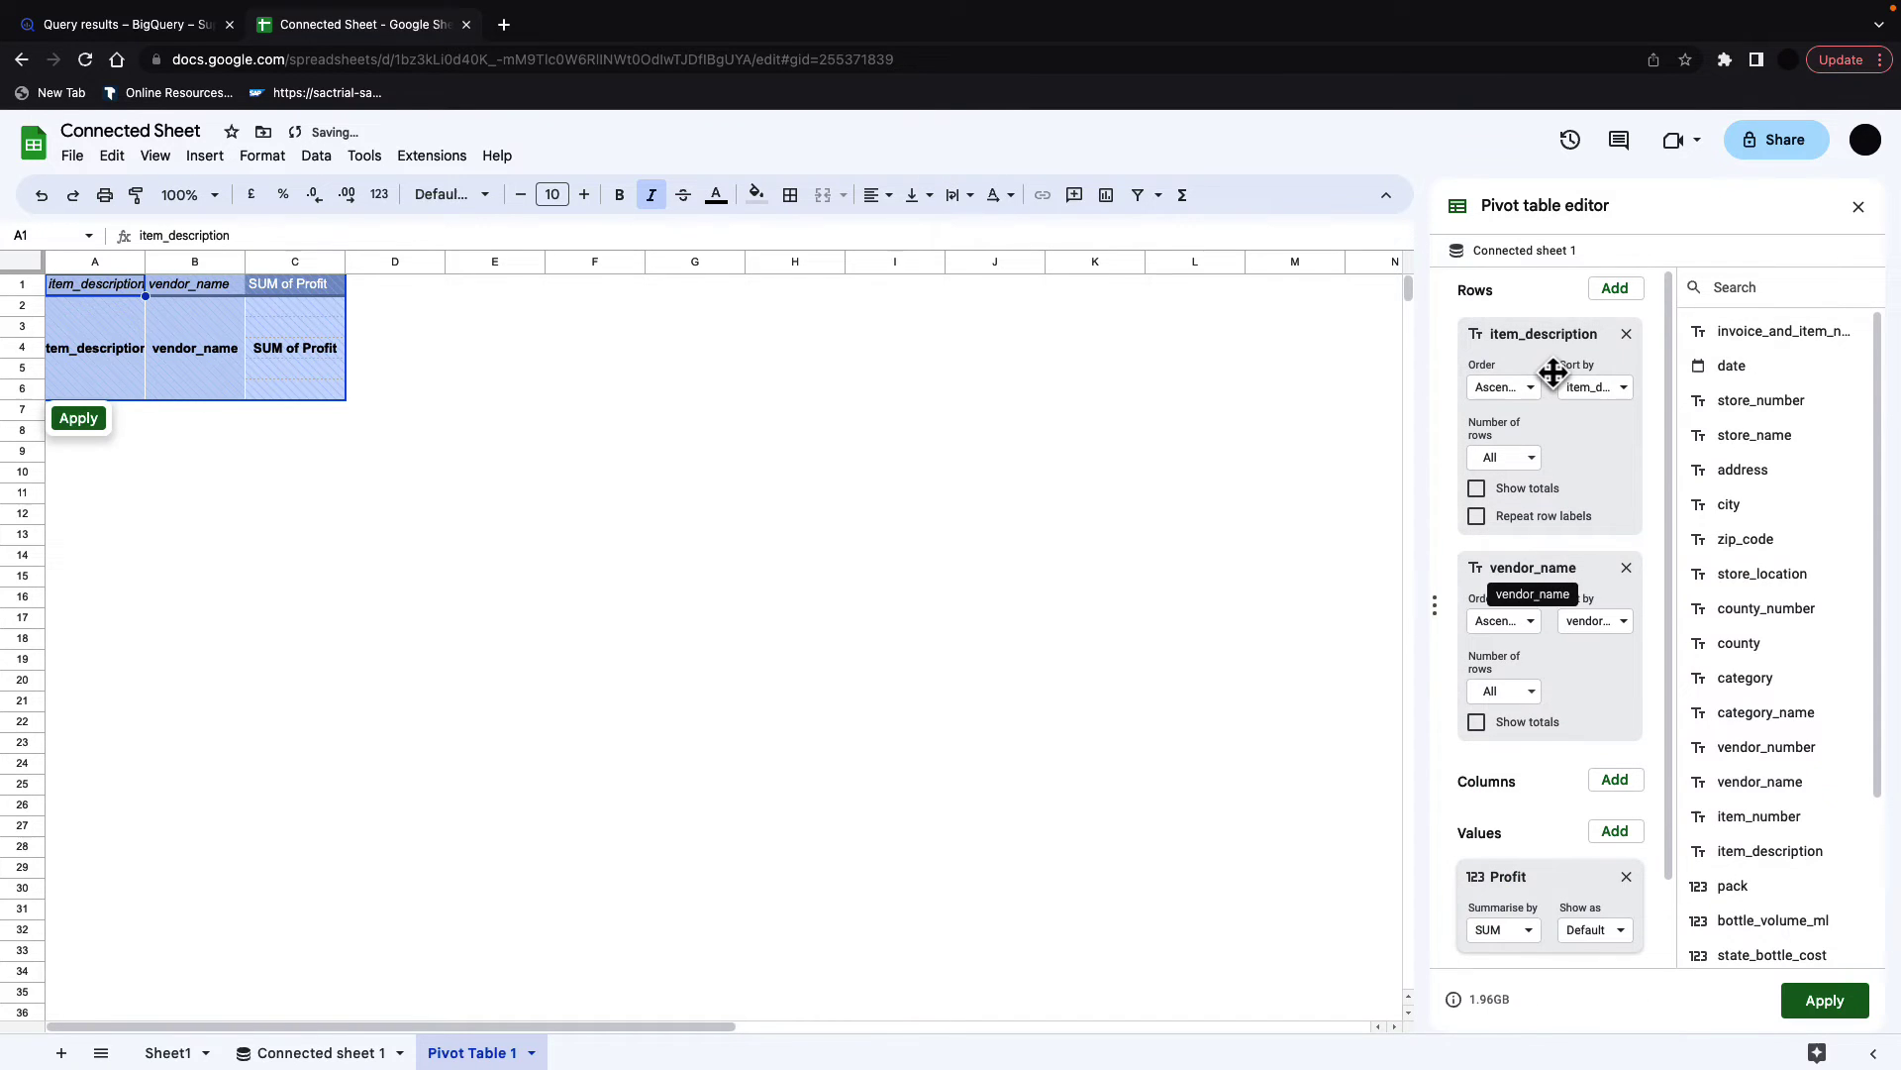
left_click(1528, 390)
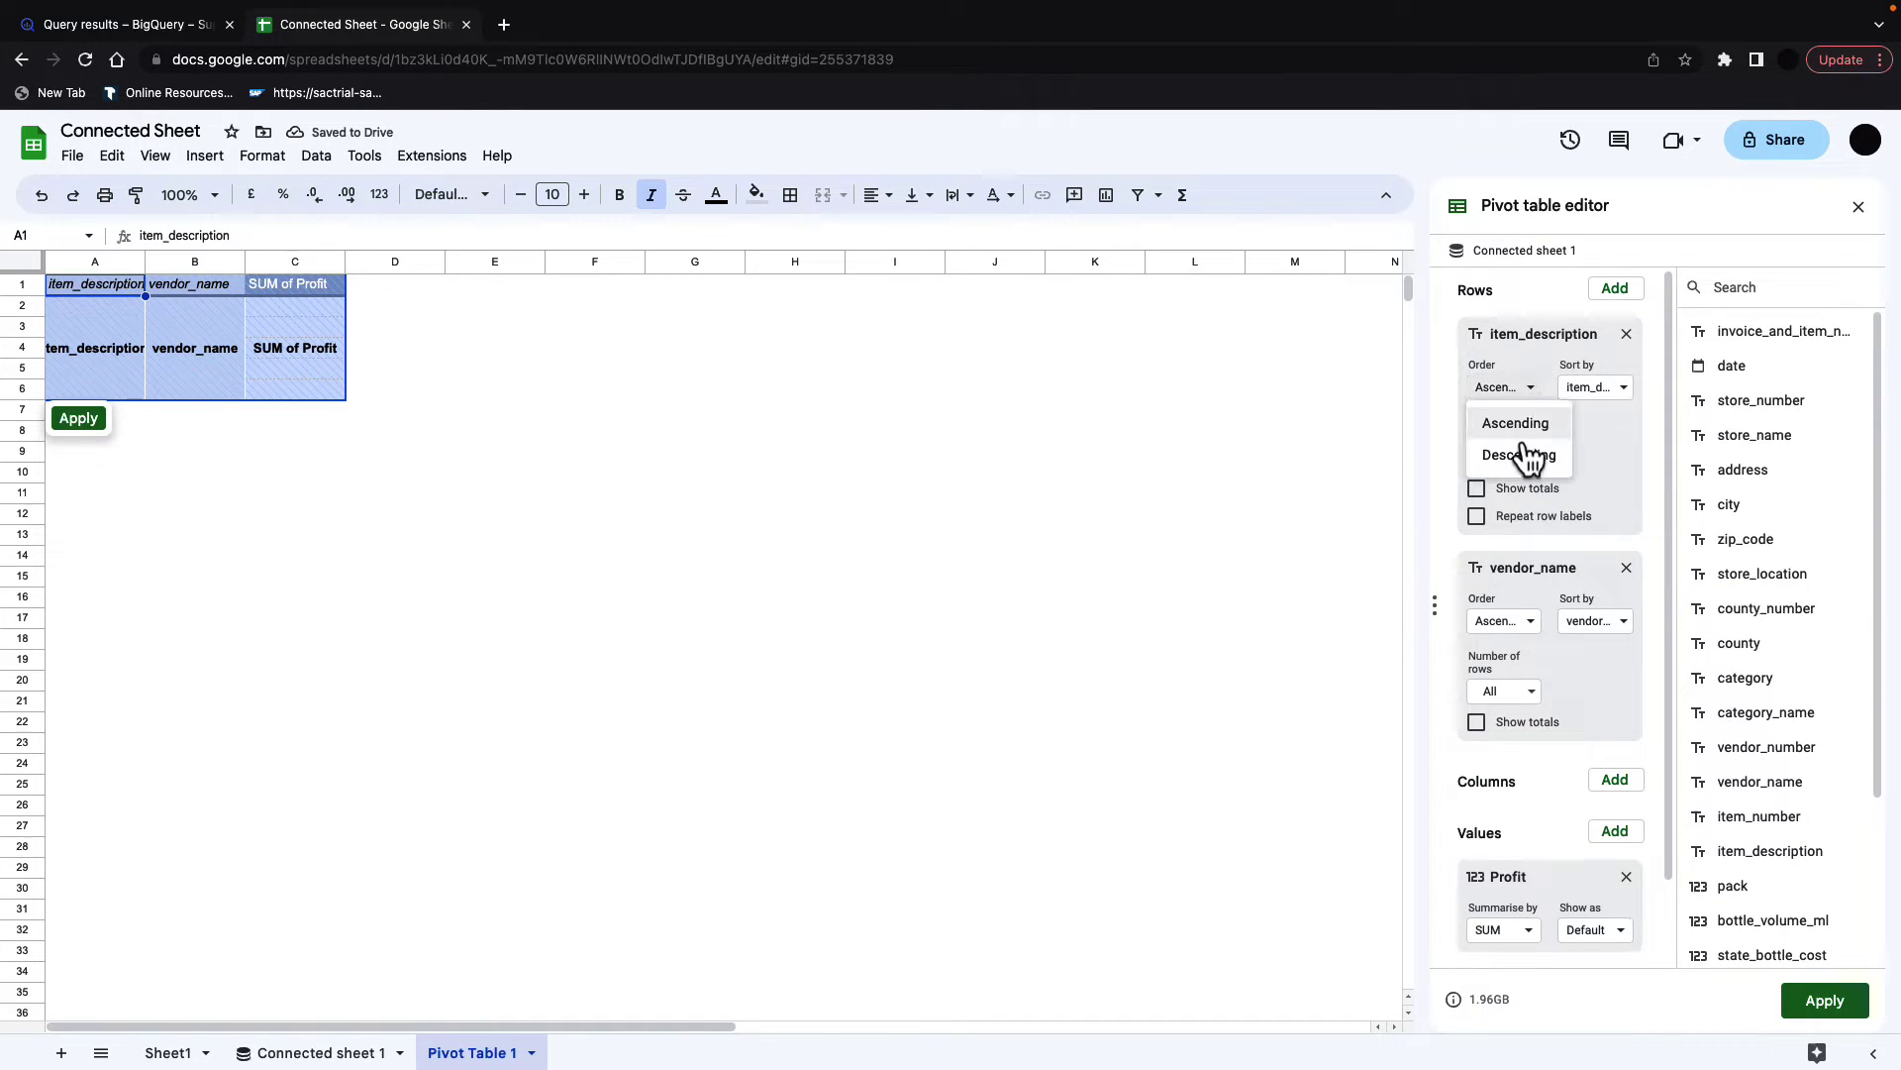
left_click(1528, 456)
left_click(1604, 388)
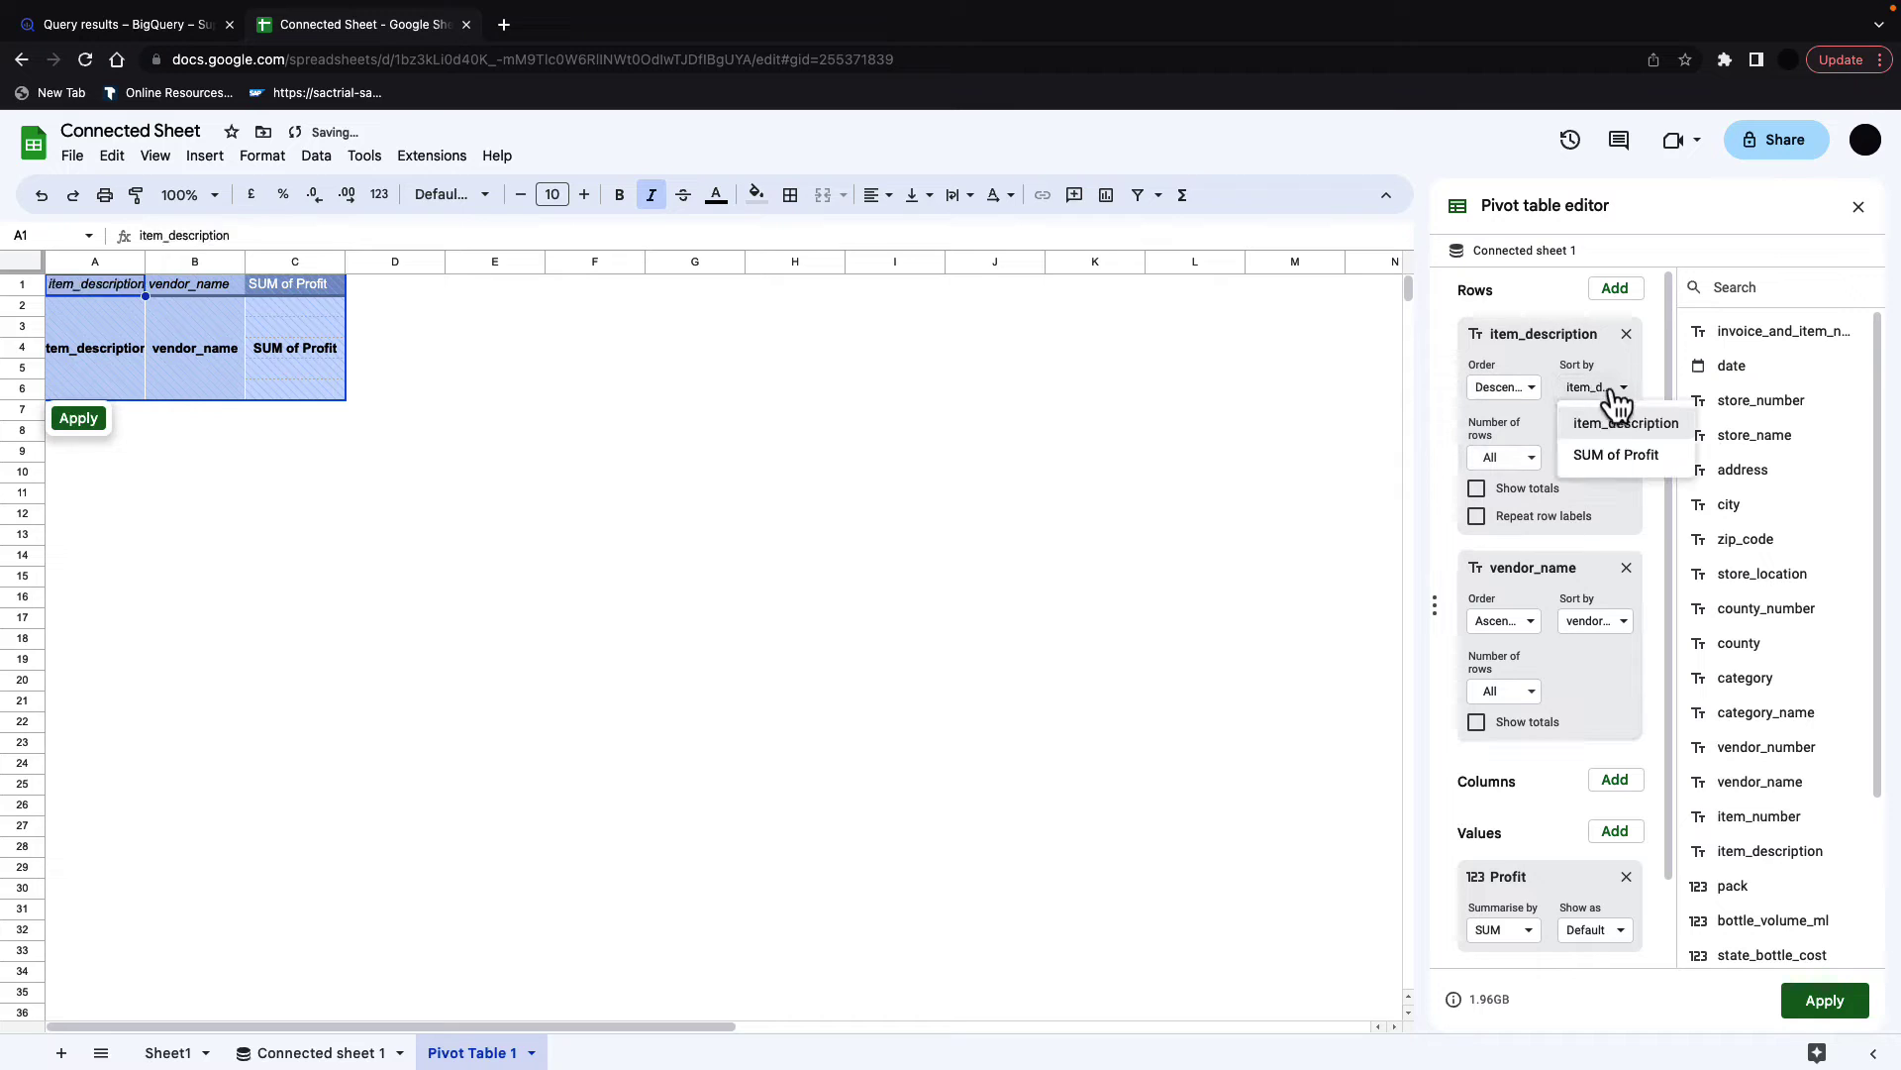
left_click(1624, 457)
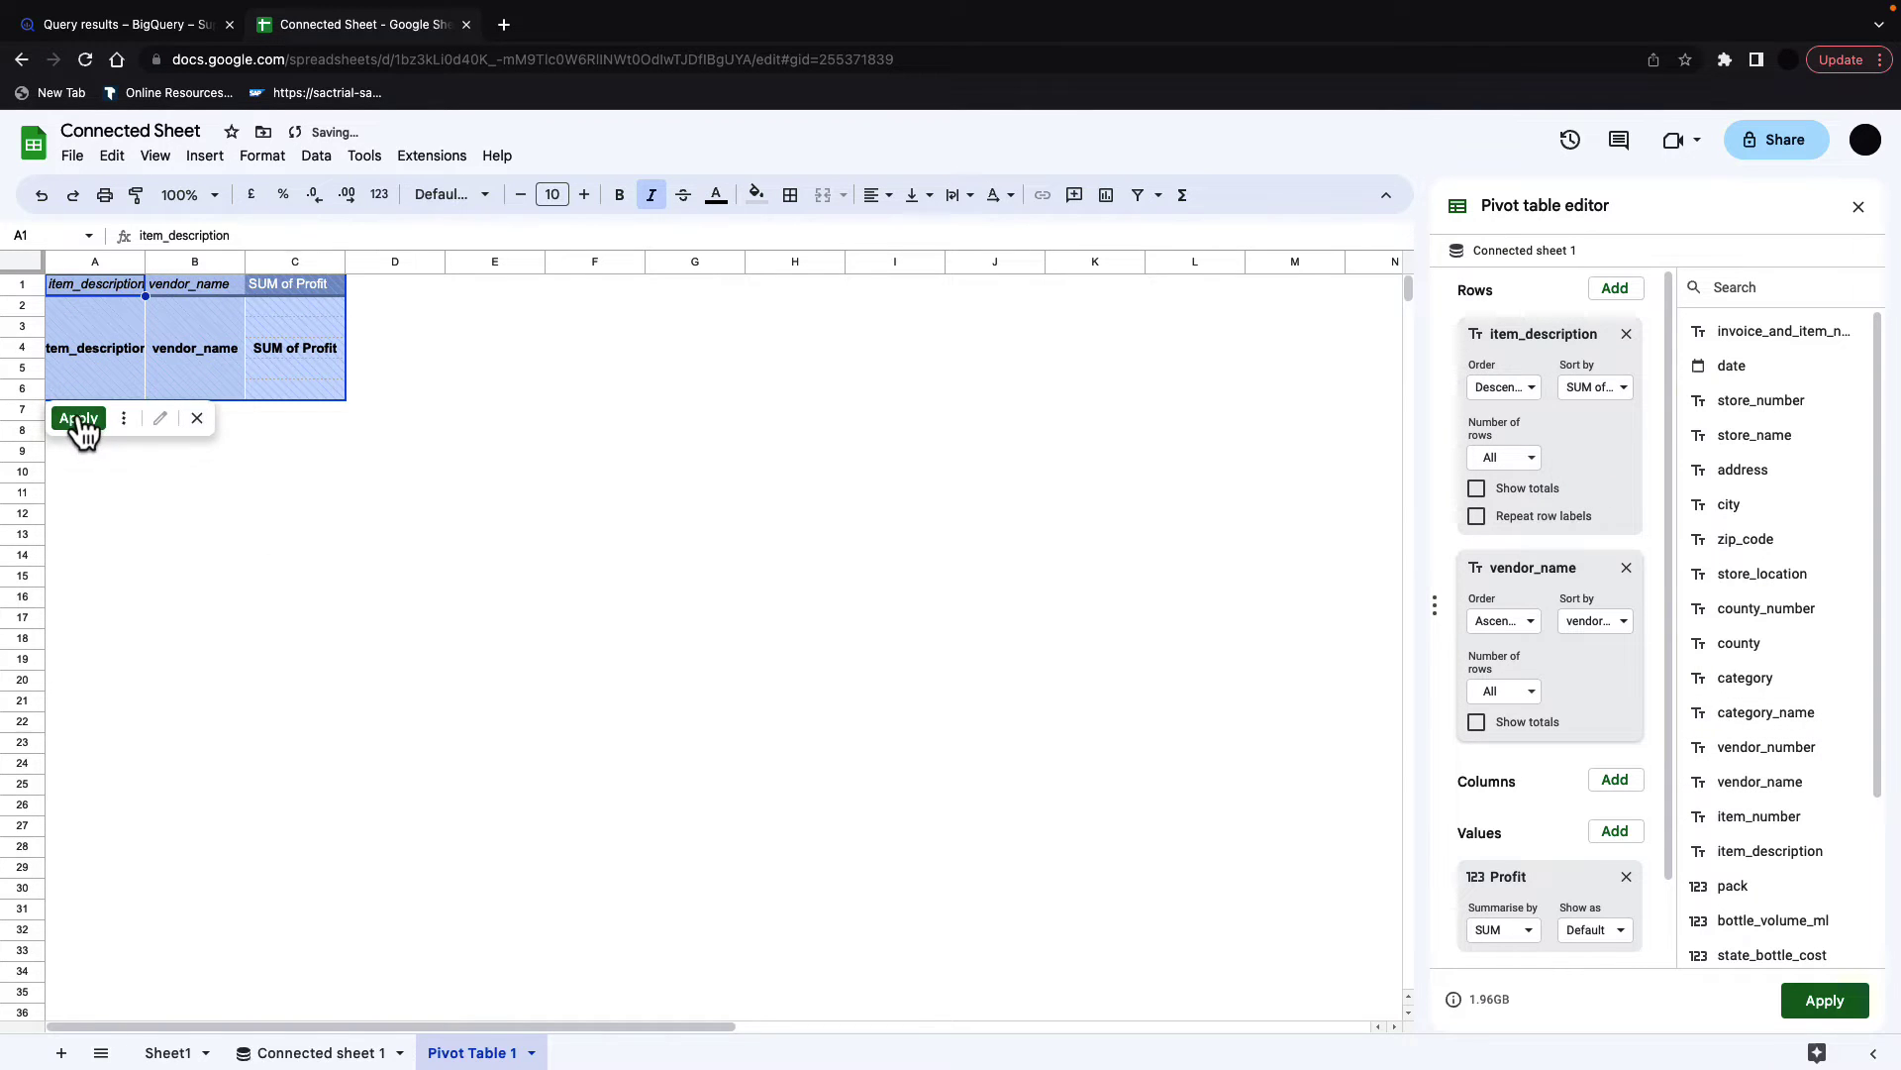
left_click(79, 419)
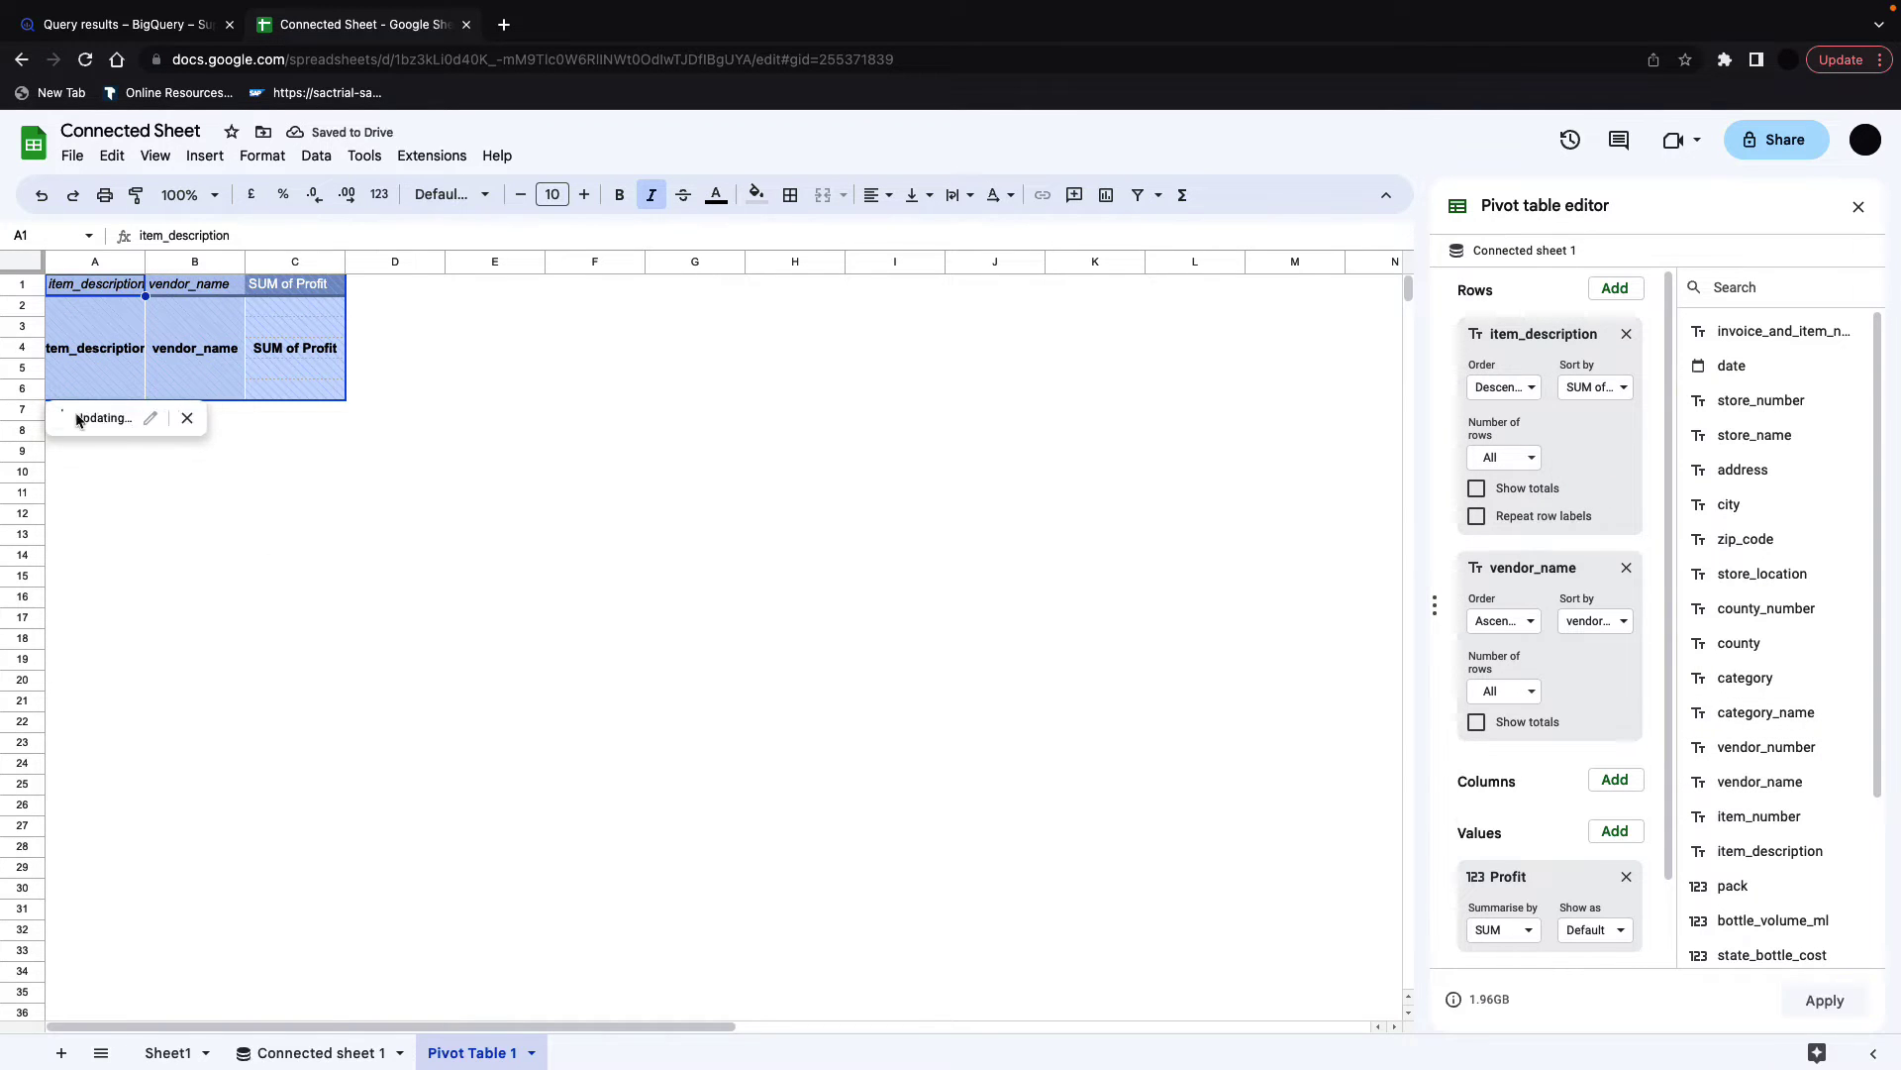
Step: Widen columns A, B and C to show full item names, vendor names and profits
double_click(145, 261)
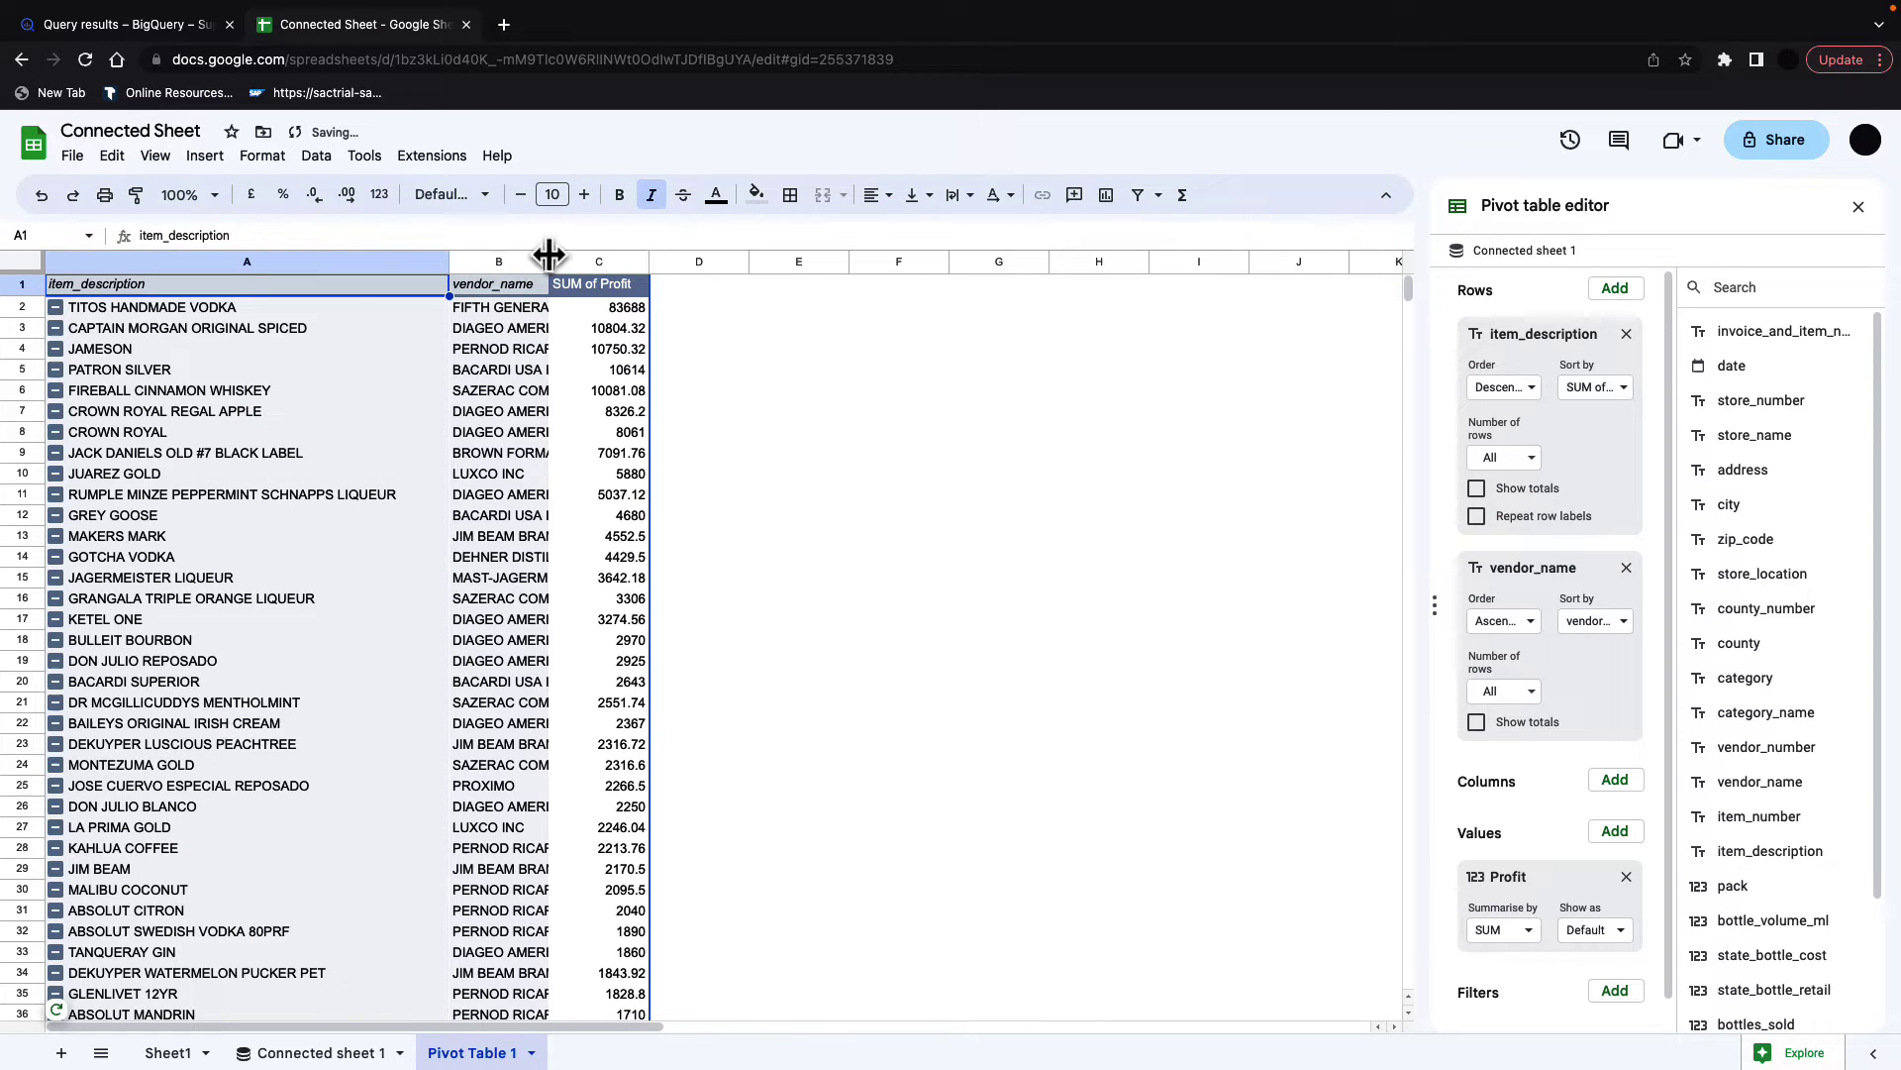
left_click_drag(549, 256, 963, 268)
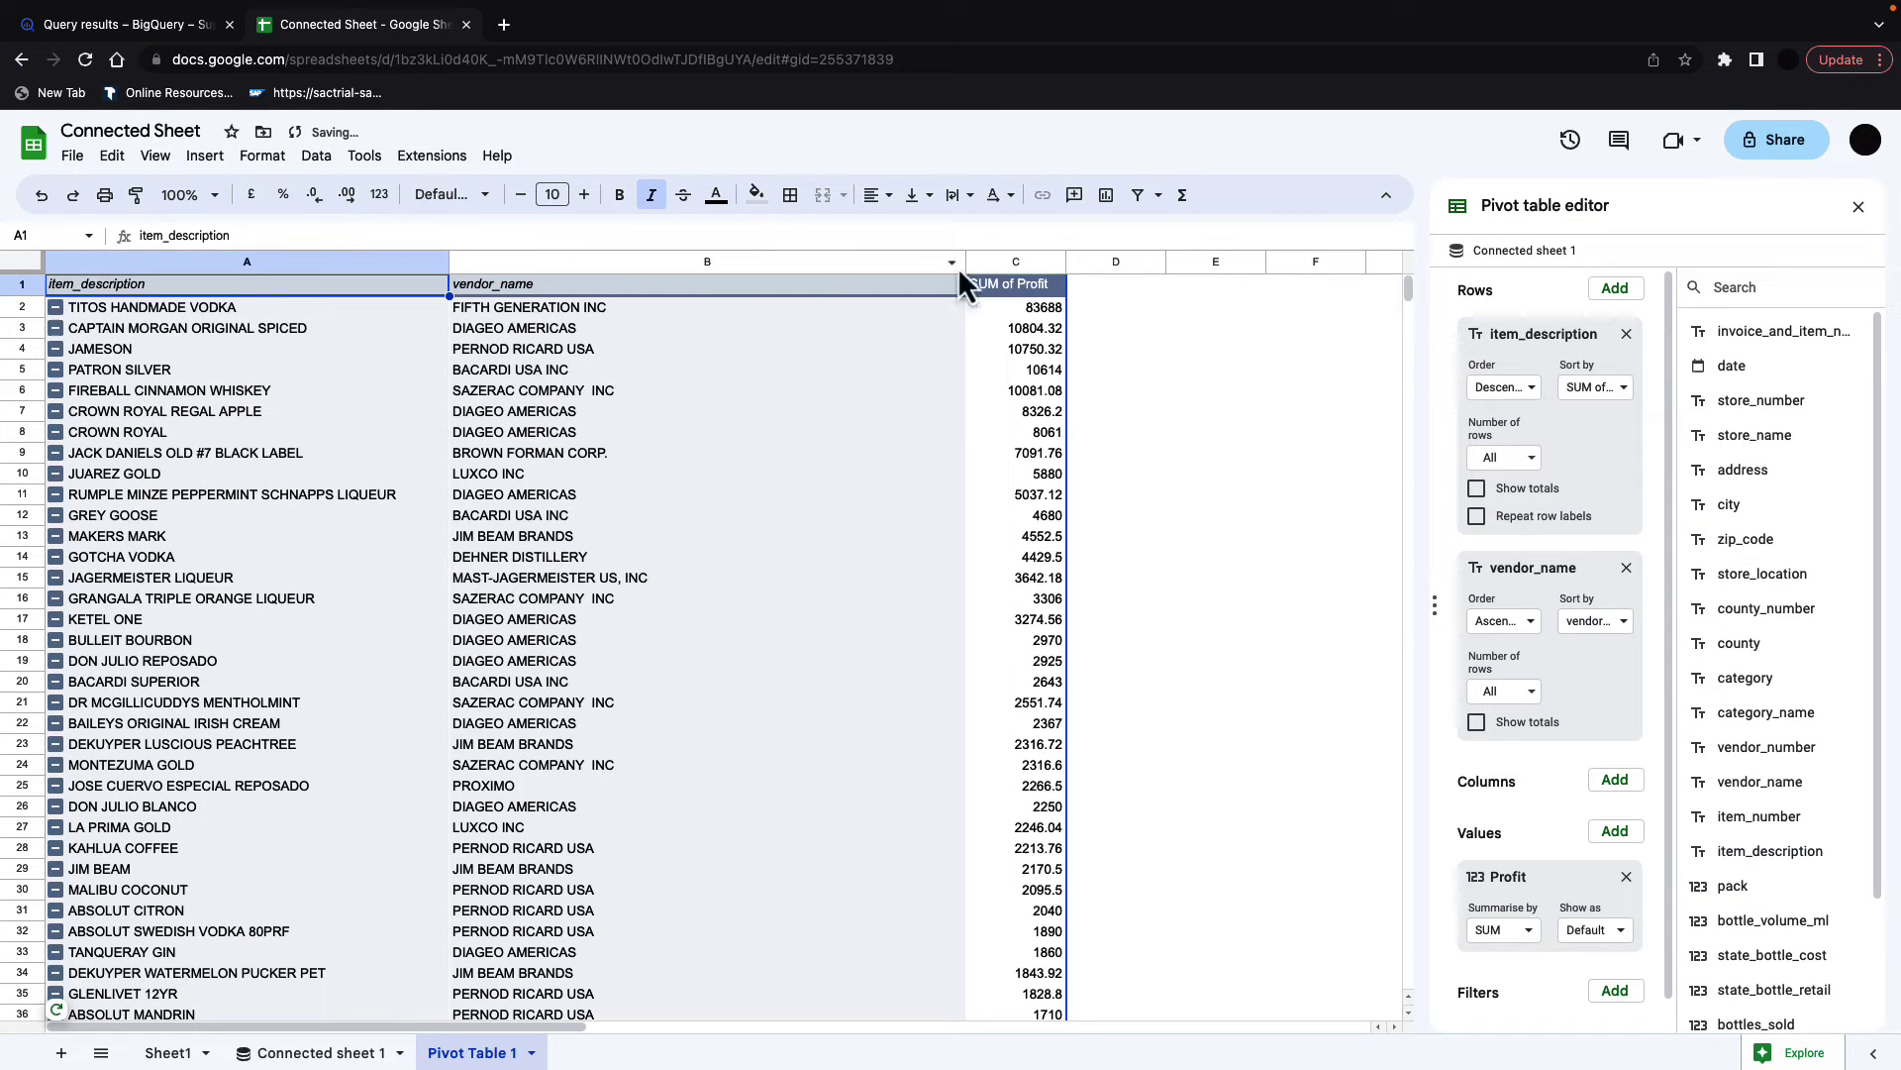
double_click(1064, 261)
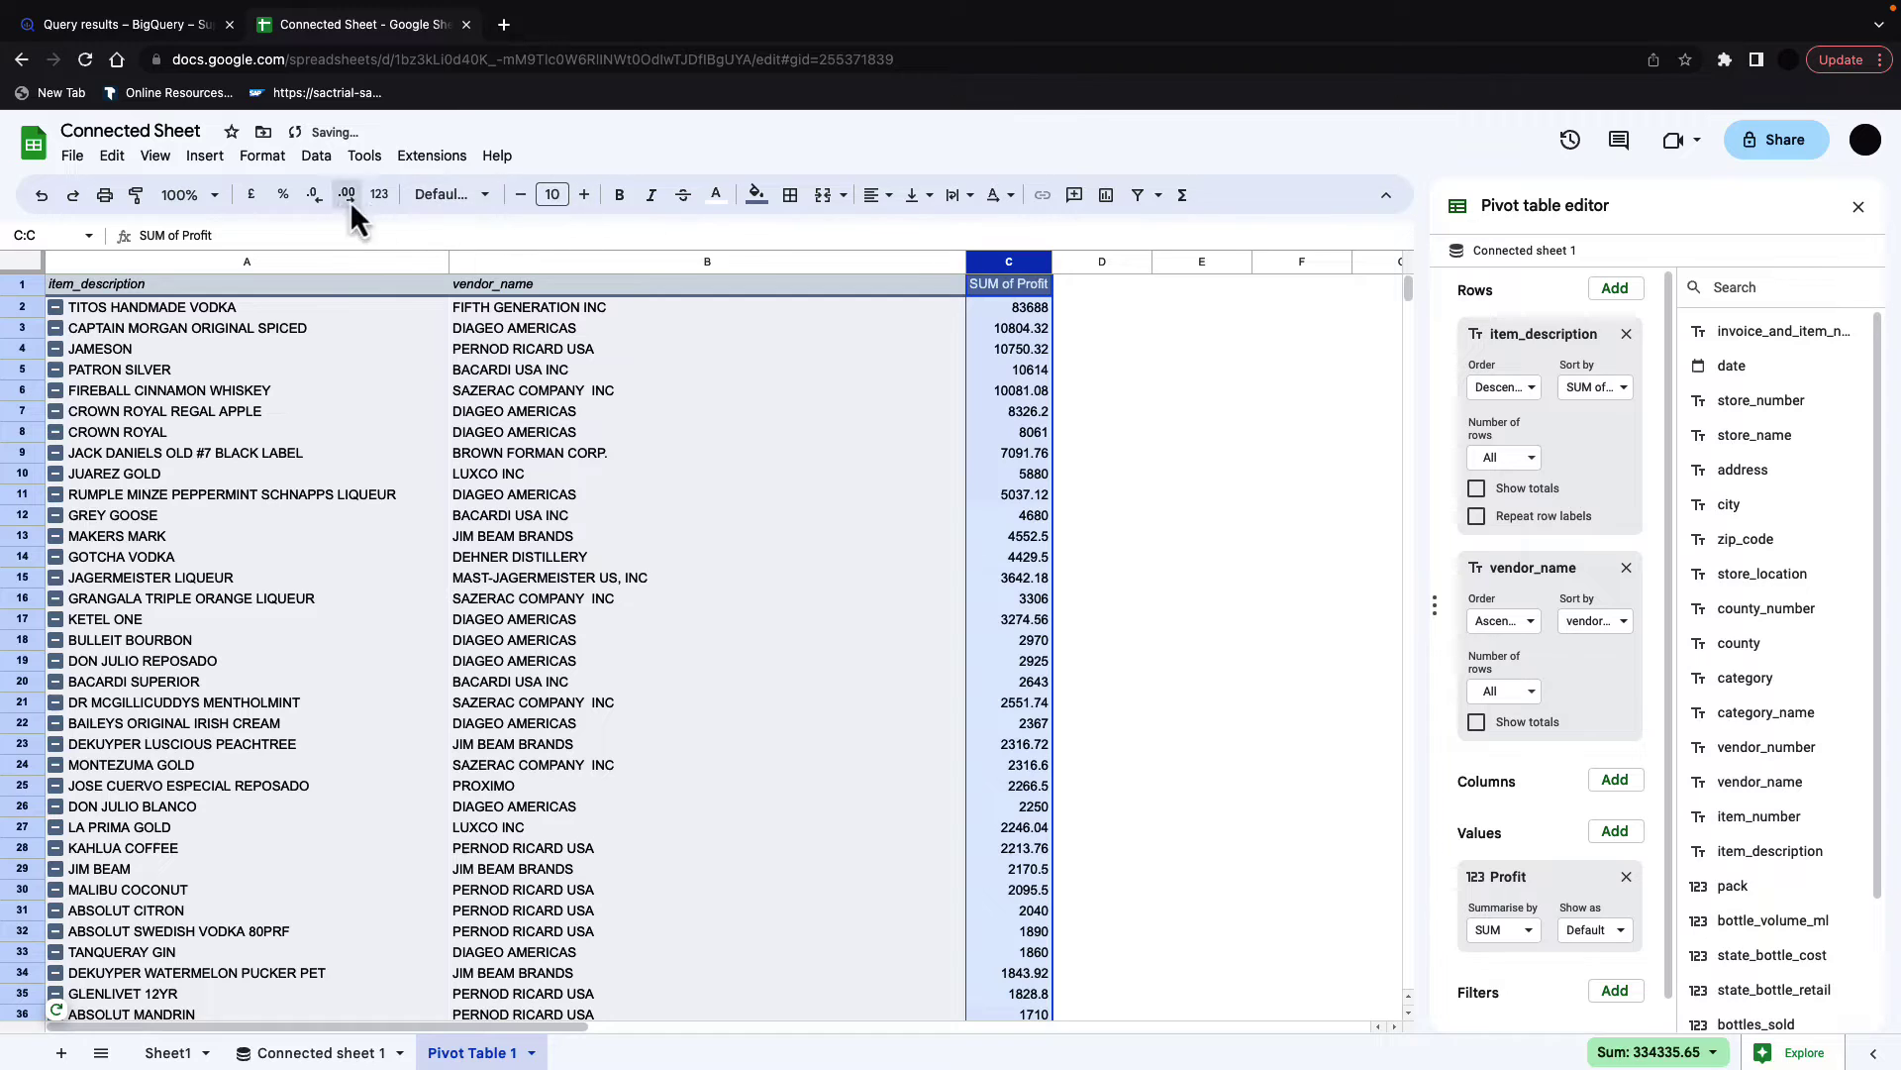
Step: Format the SUM of Profit values as pound currency with one decimal place
left_click(254, 195)
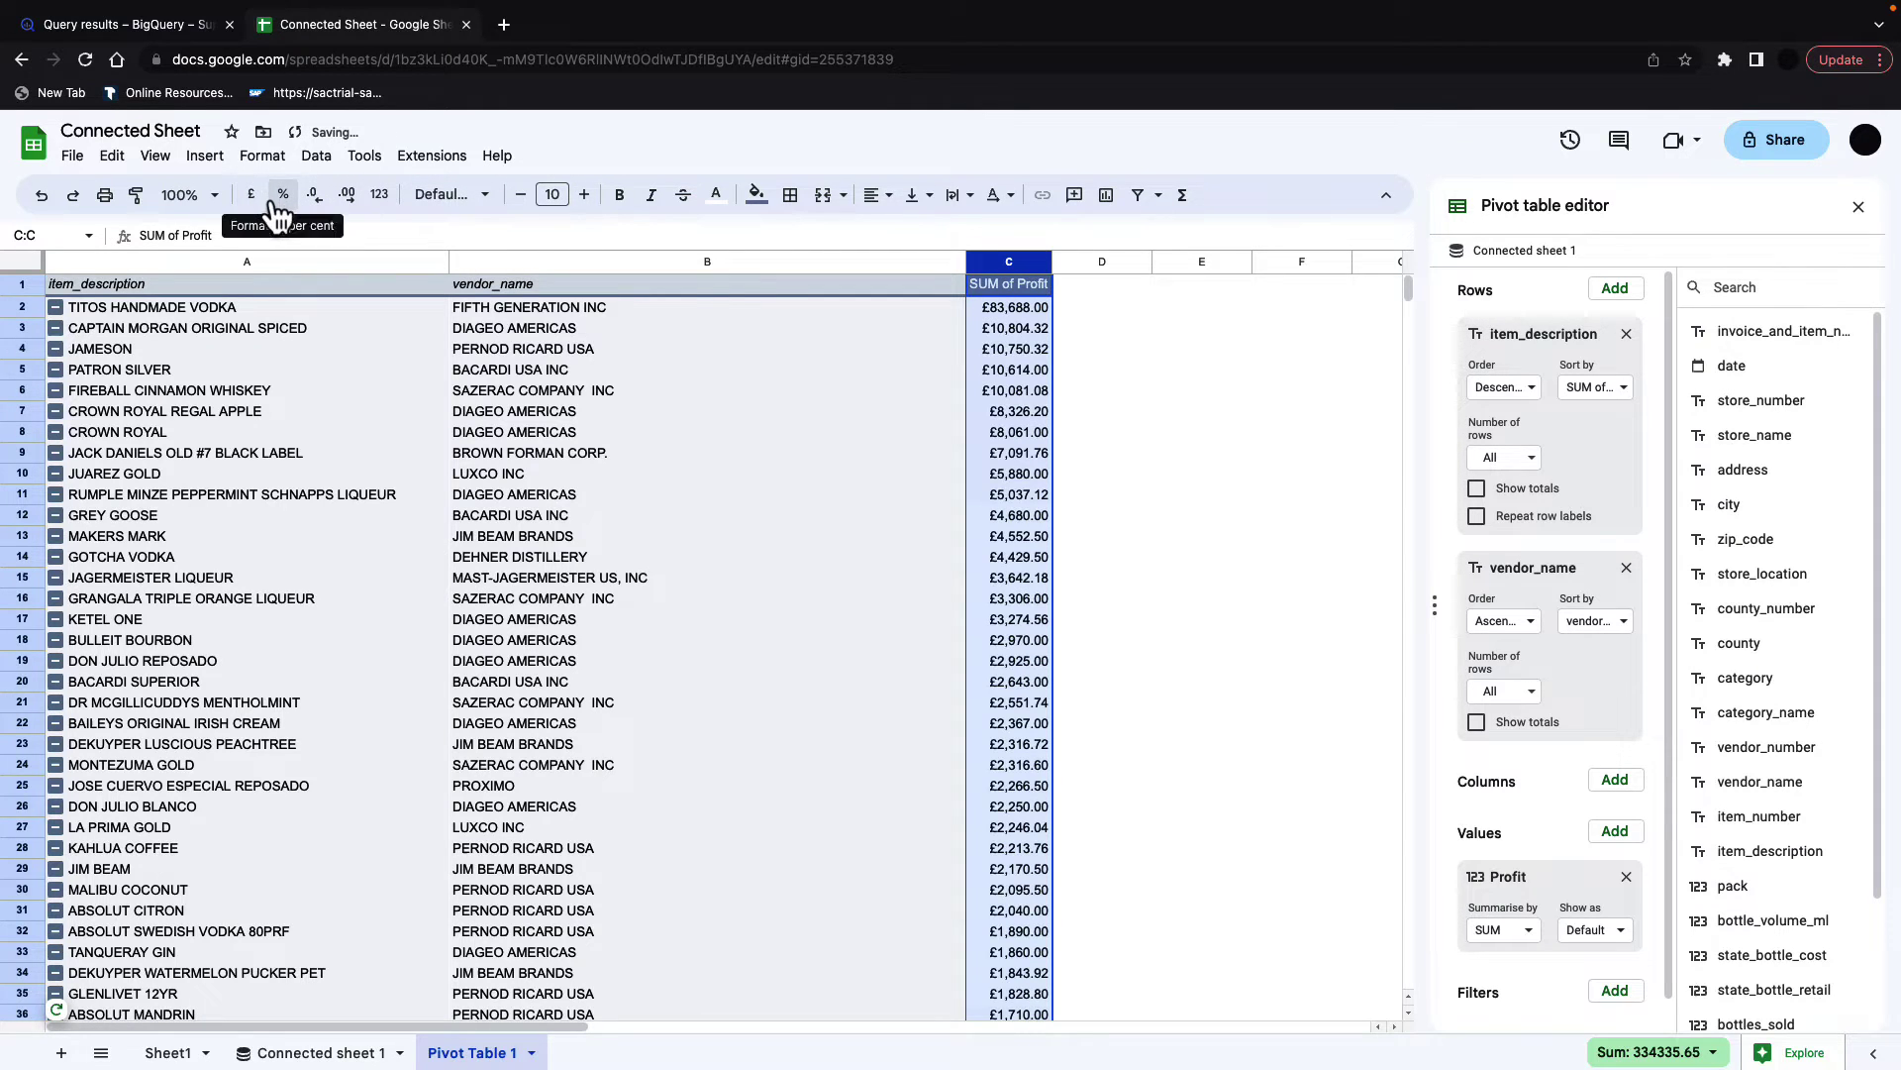
left_click(314, 195)
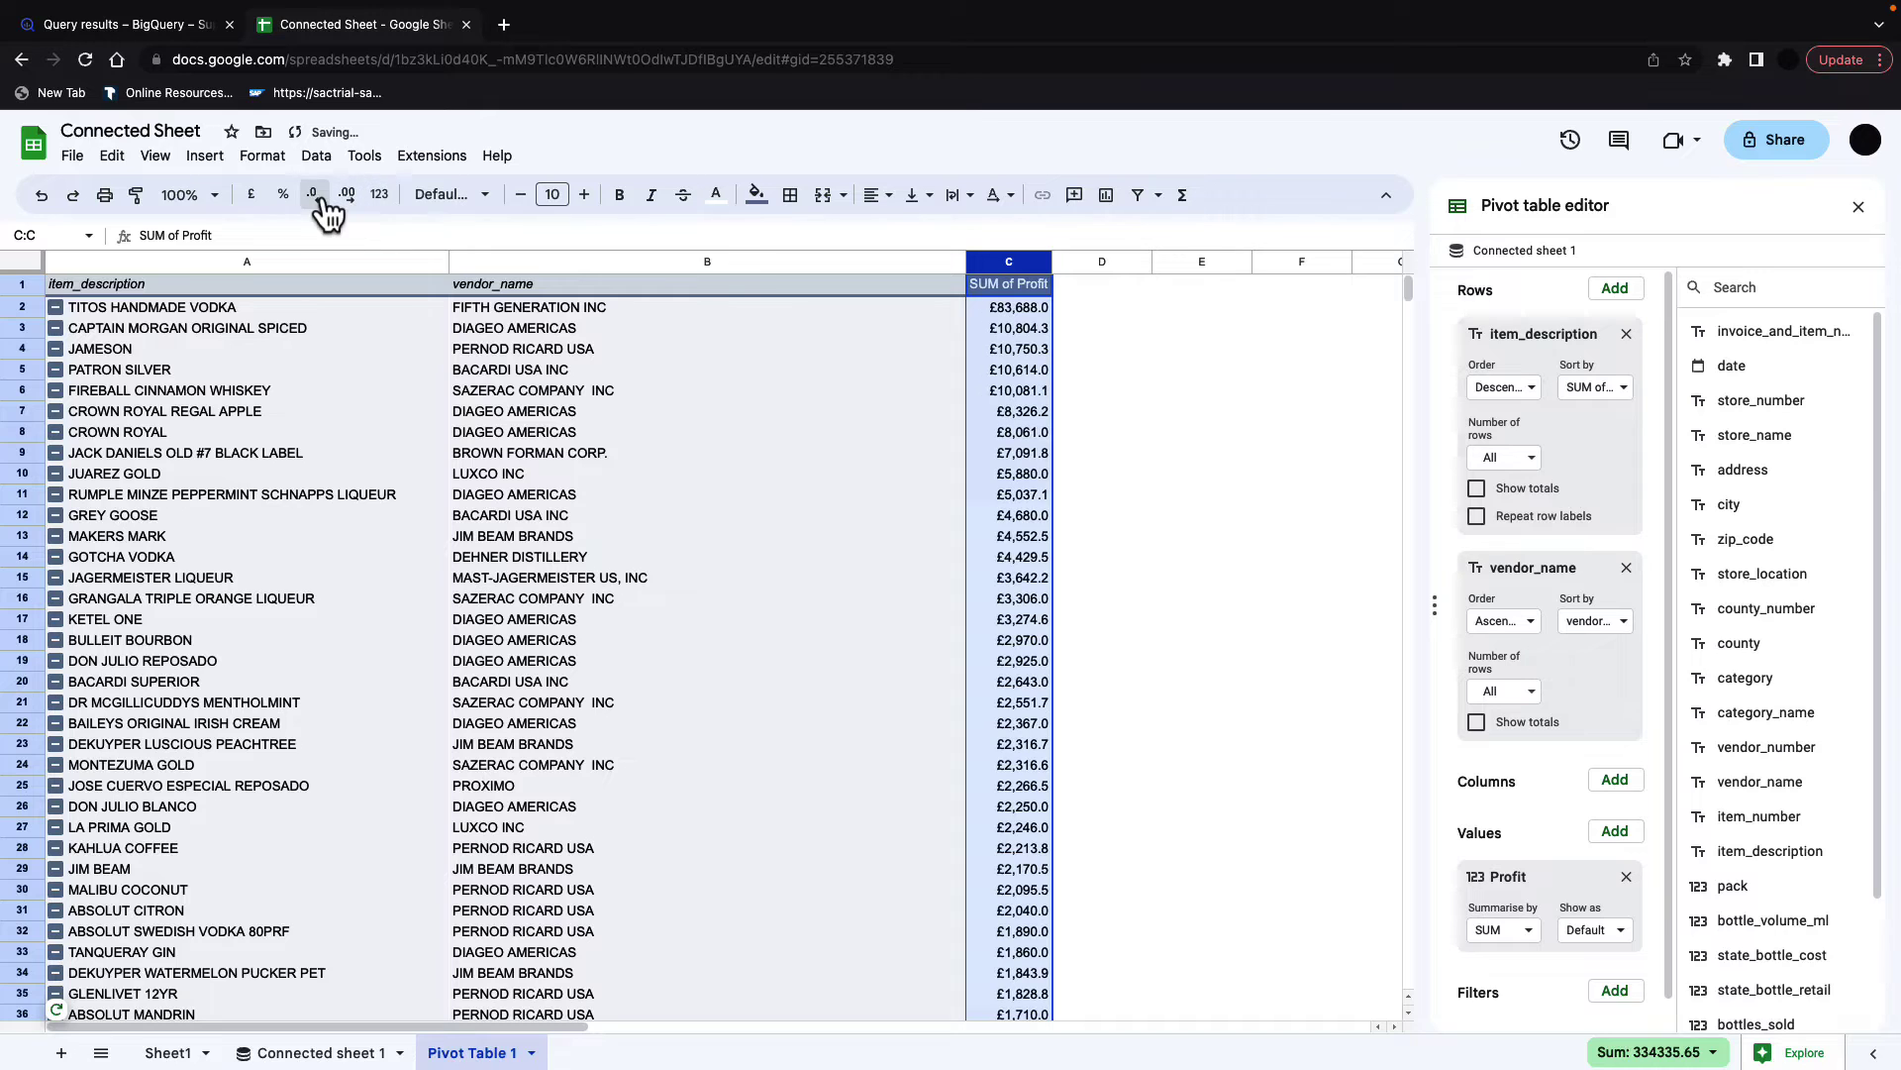
left_click(1228, 537)
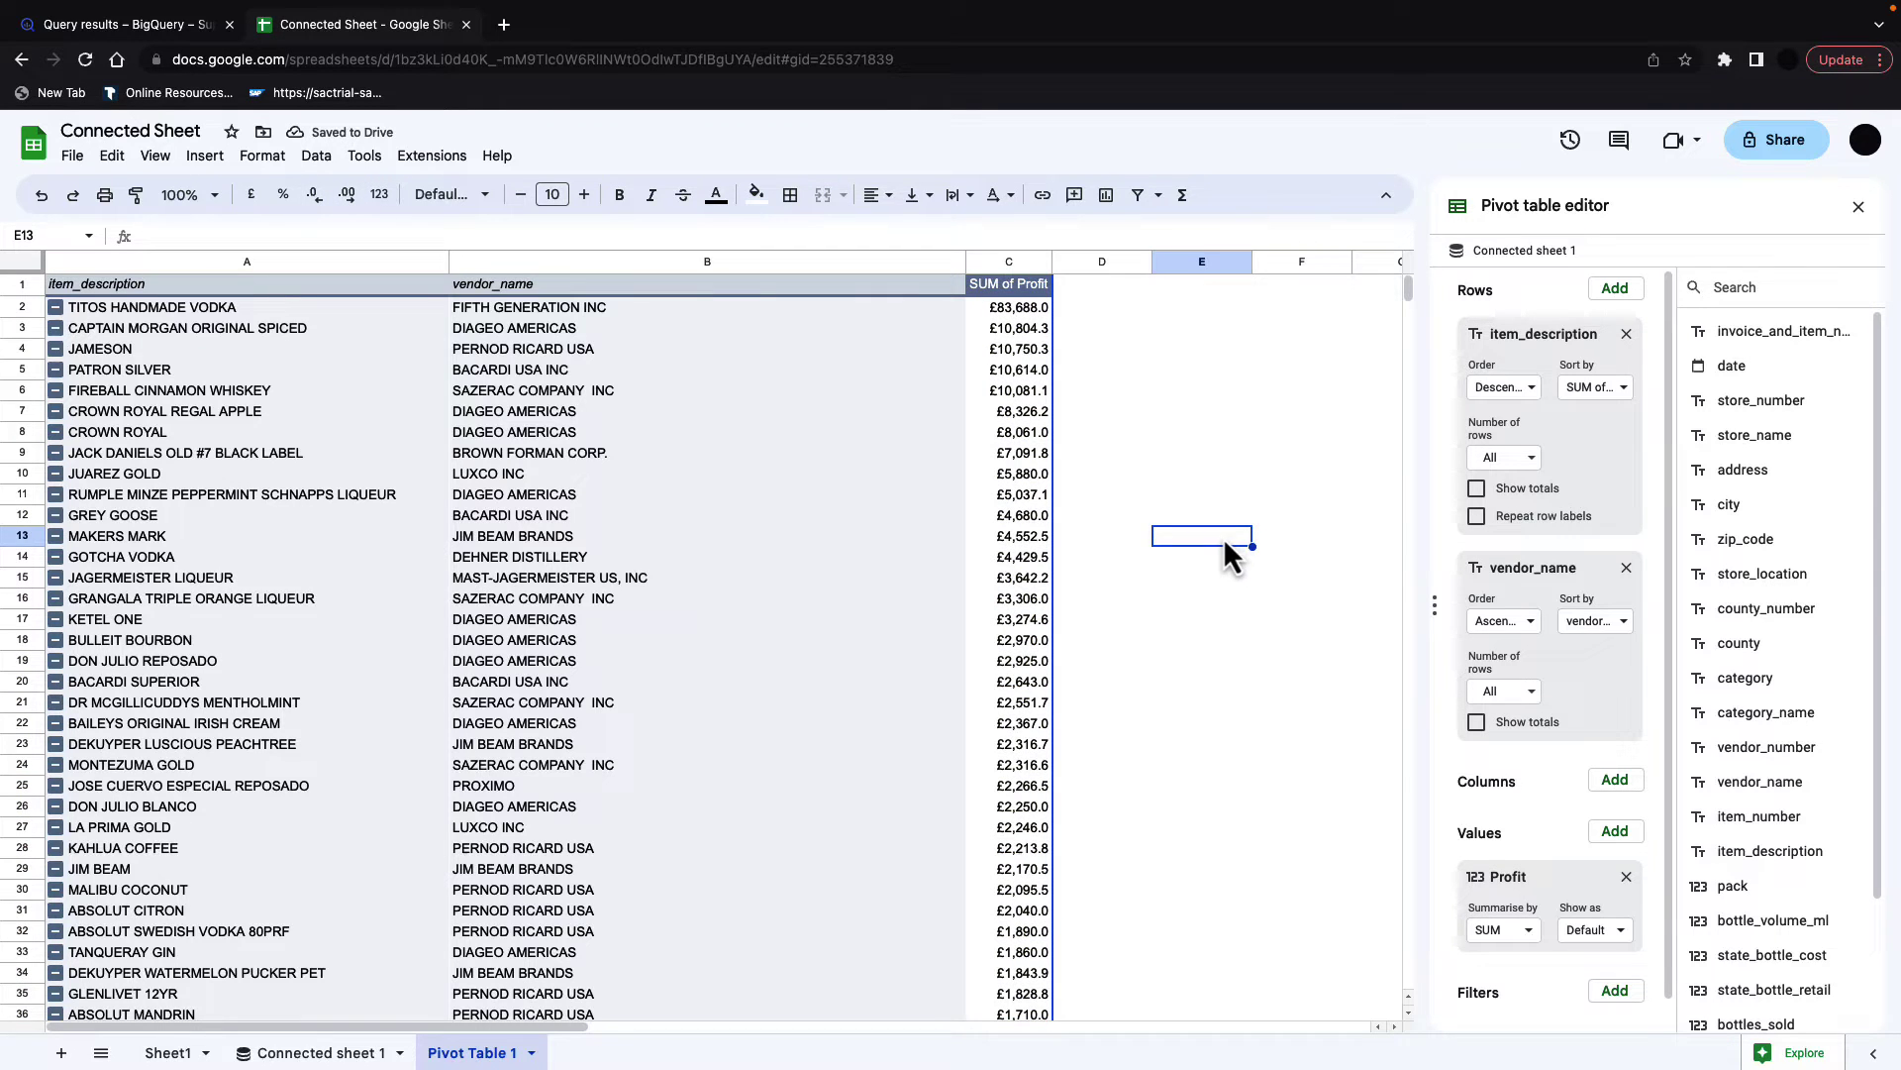
Step: Rename the Sheet1 tab to Parameters
left_click(168, 1053)
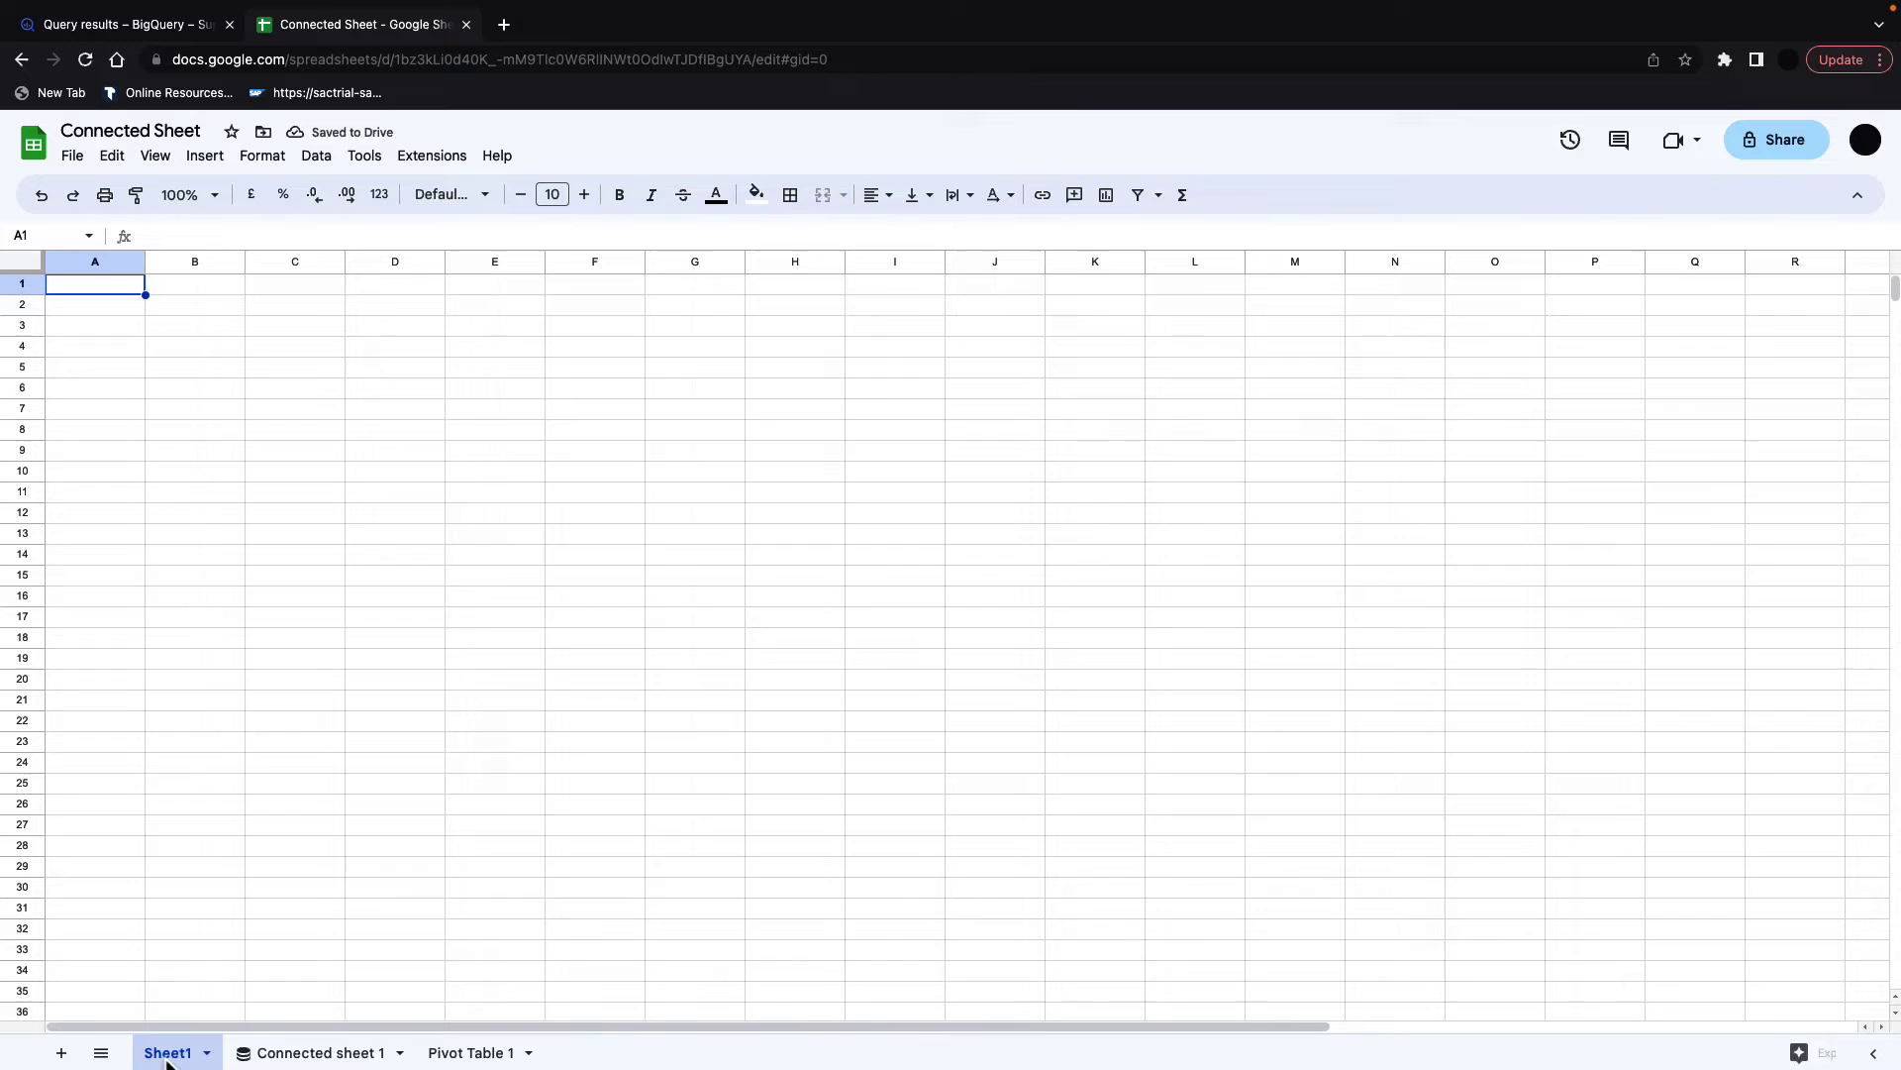
right_click(168, 1054)
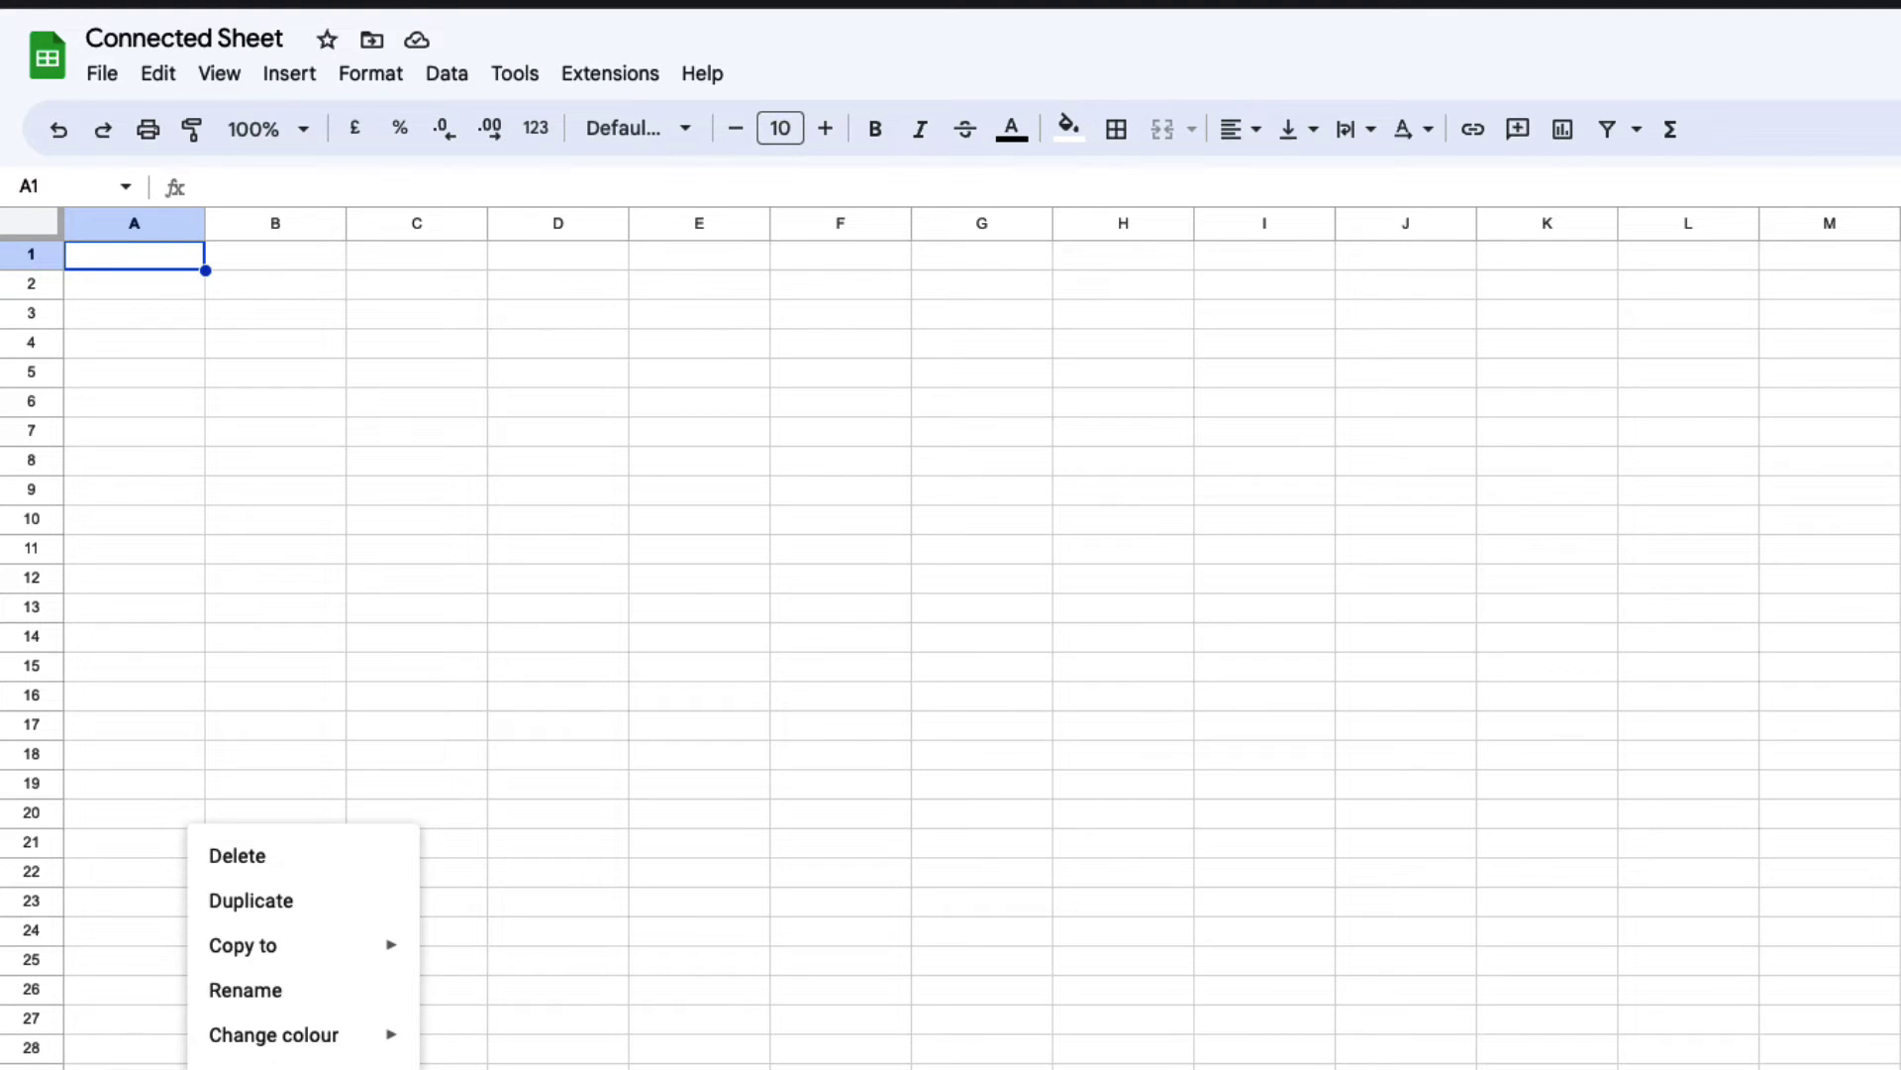
left_click(267, 1001)
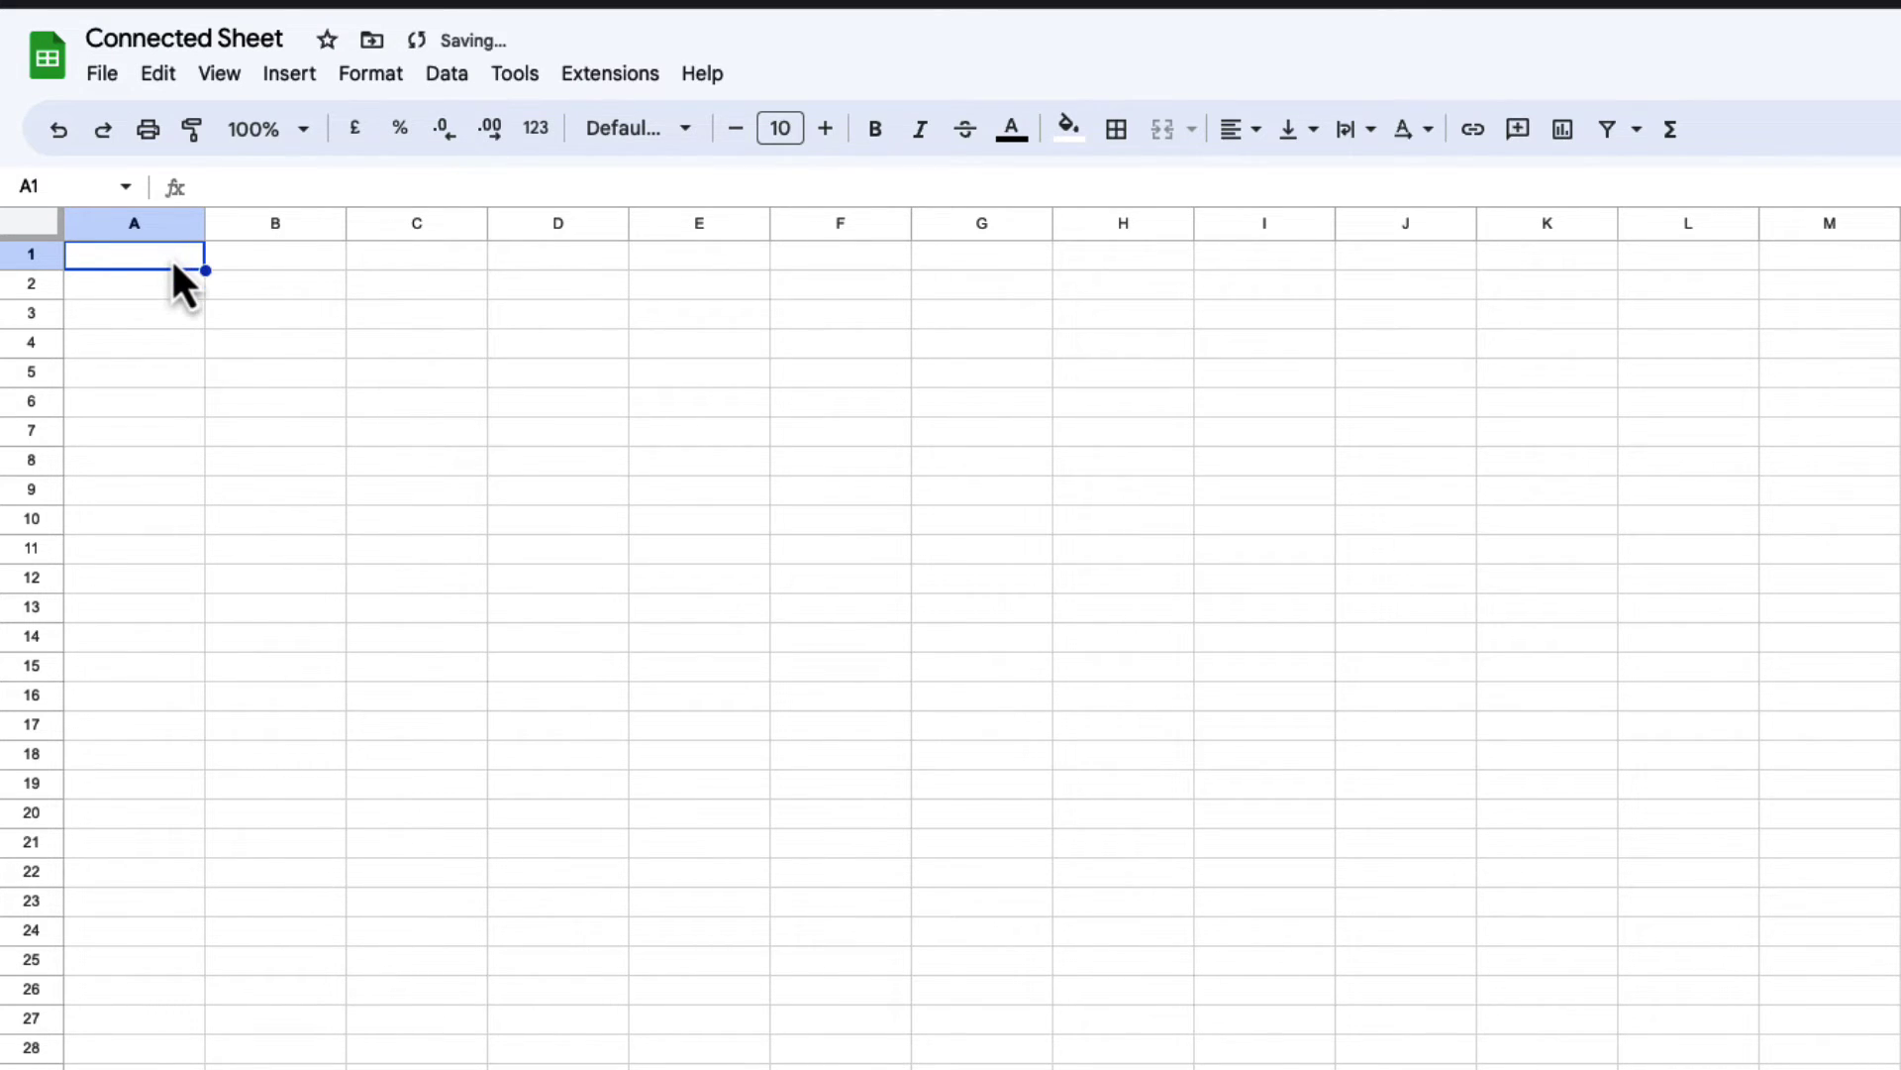
Step: Enter Param Name and Value headers in A1:B1 and give them a blue fill
type("Para")
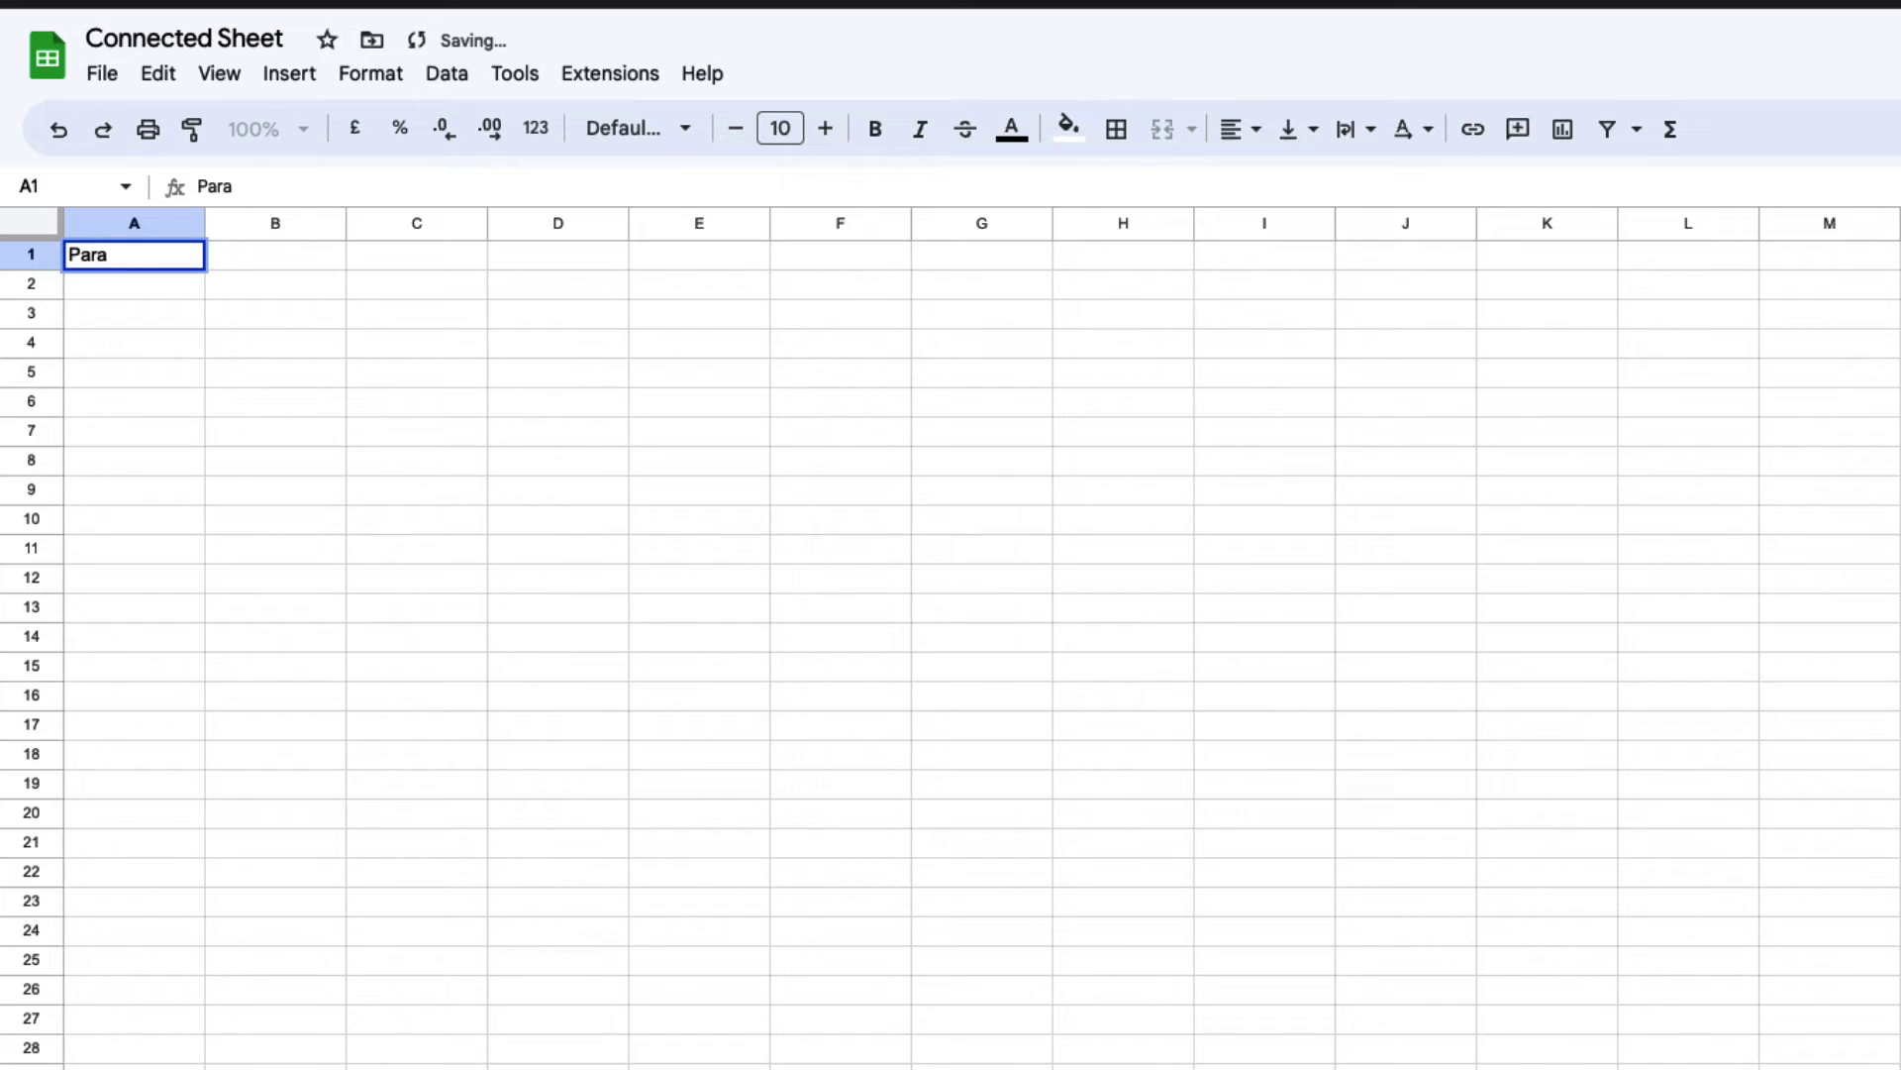
type("m Name")
key("Tab")
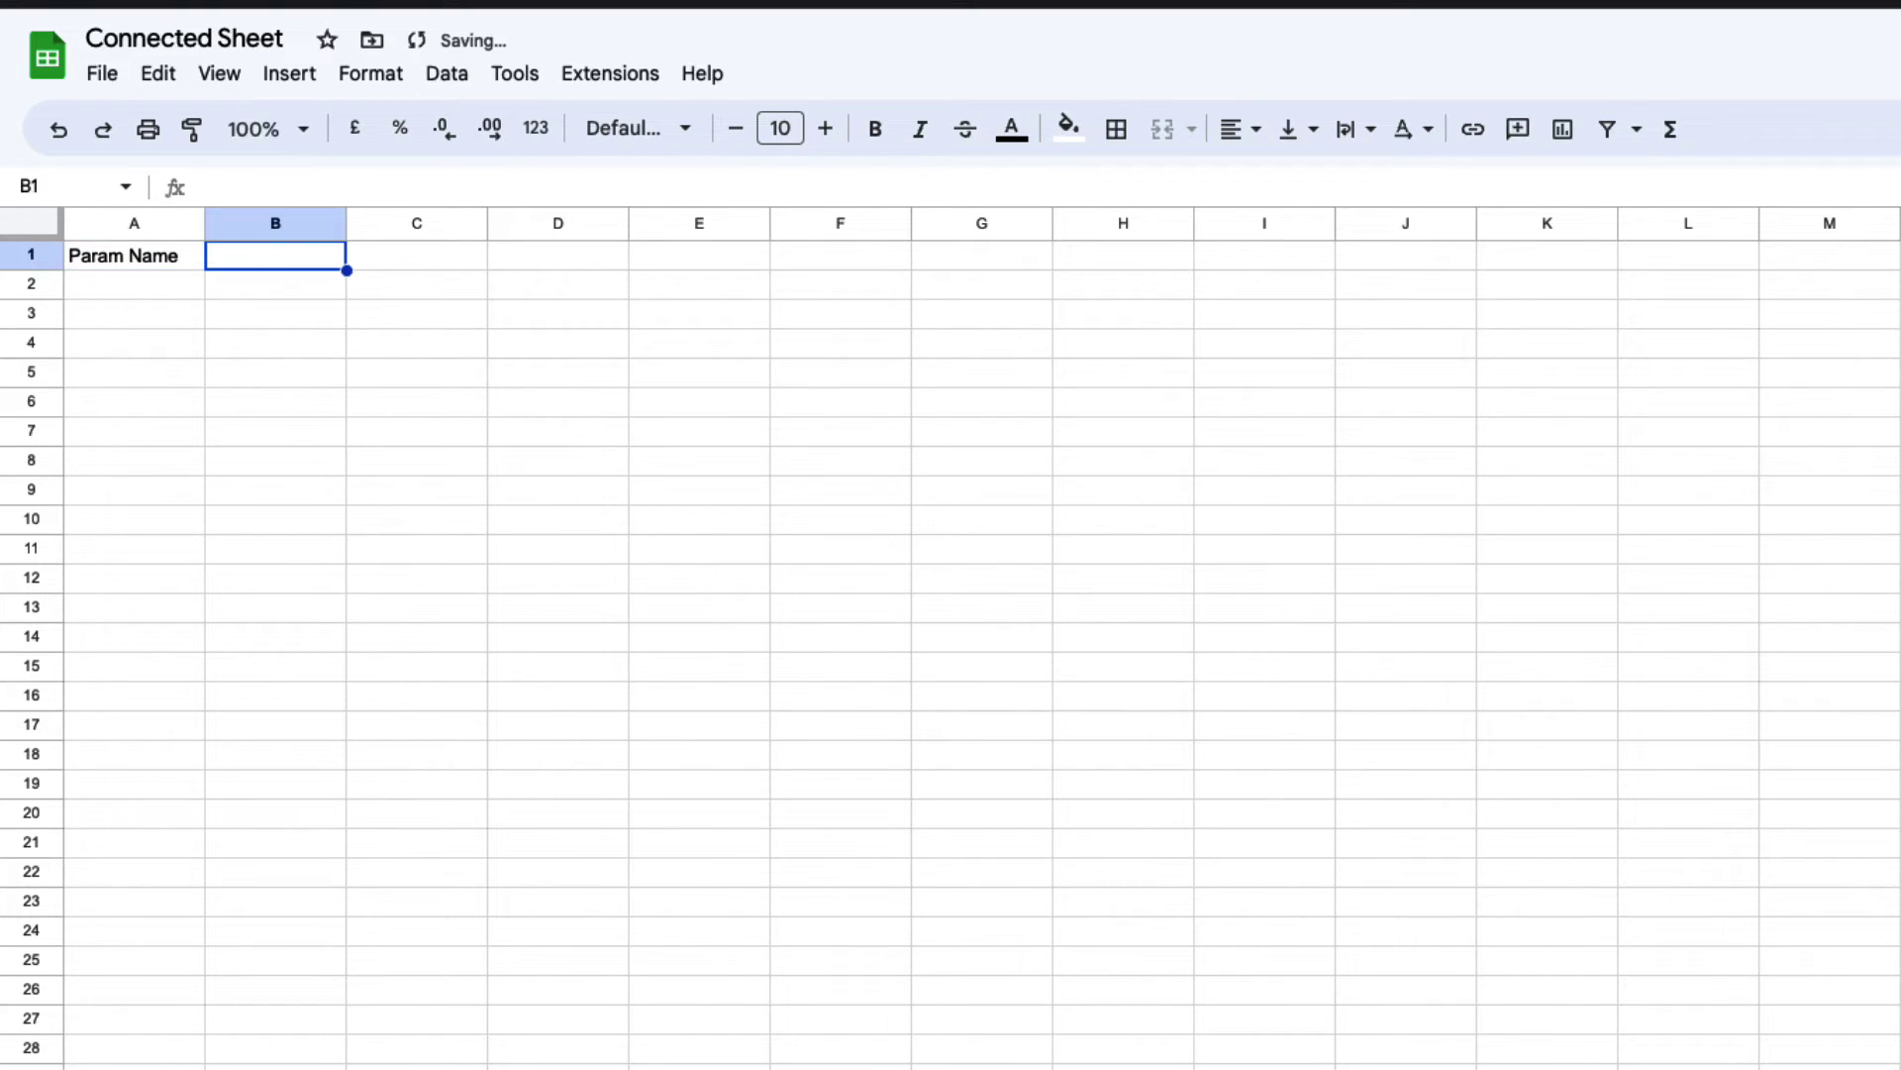
type("Value")
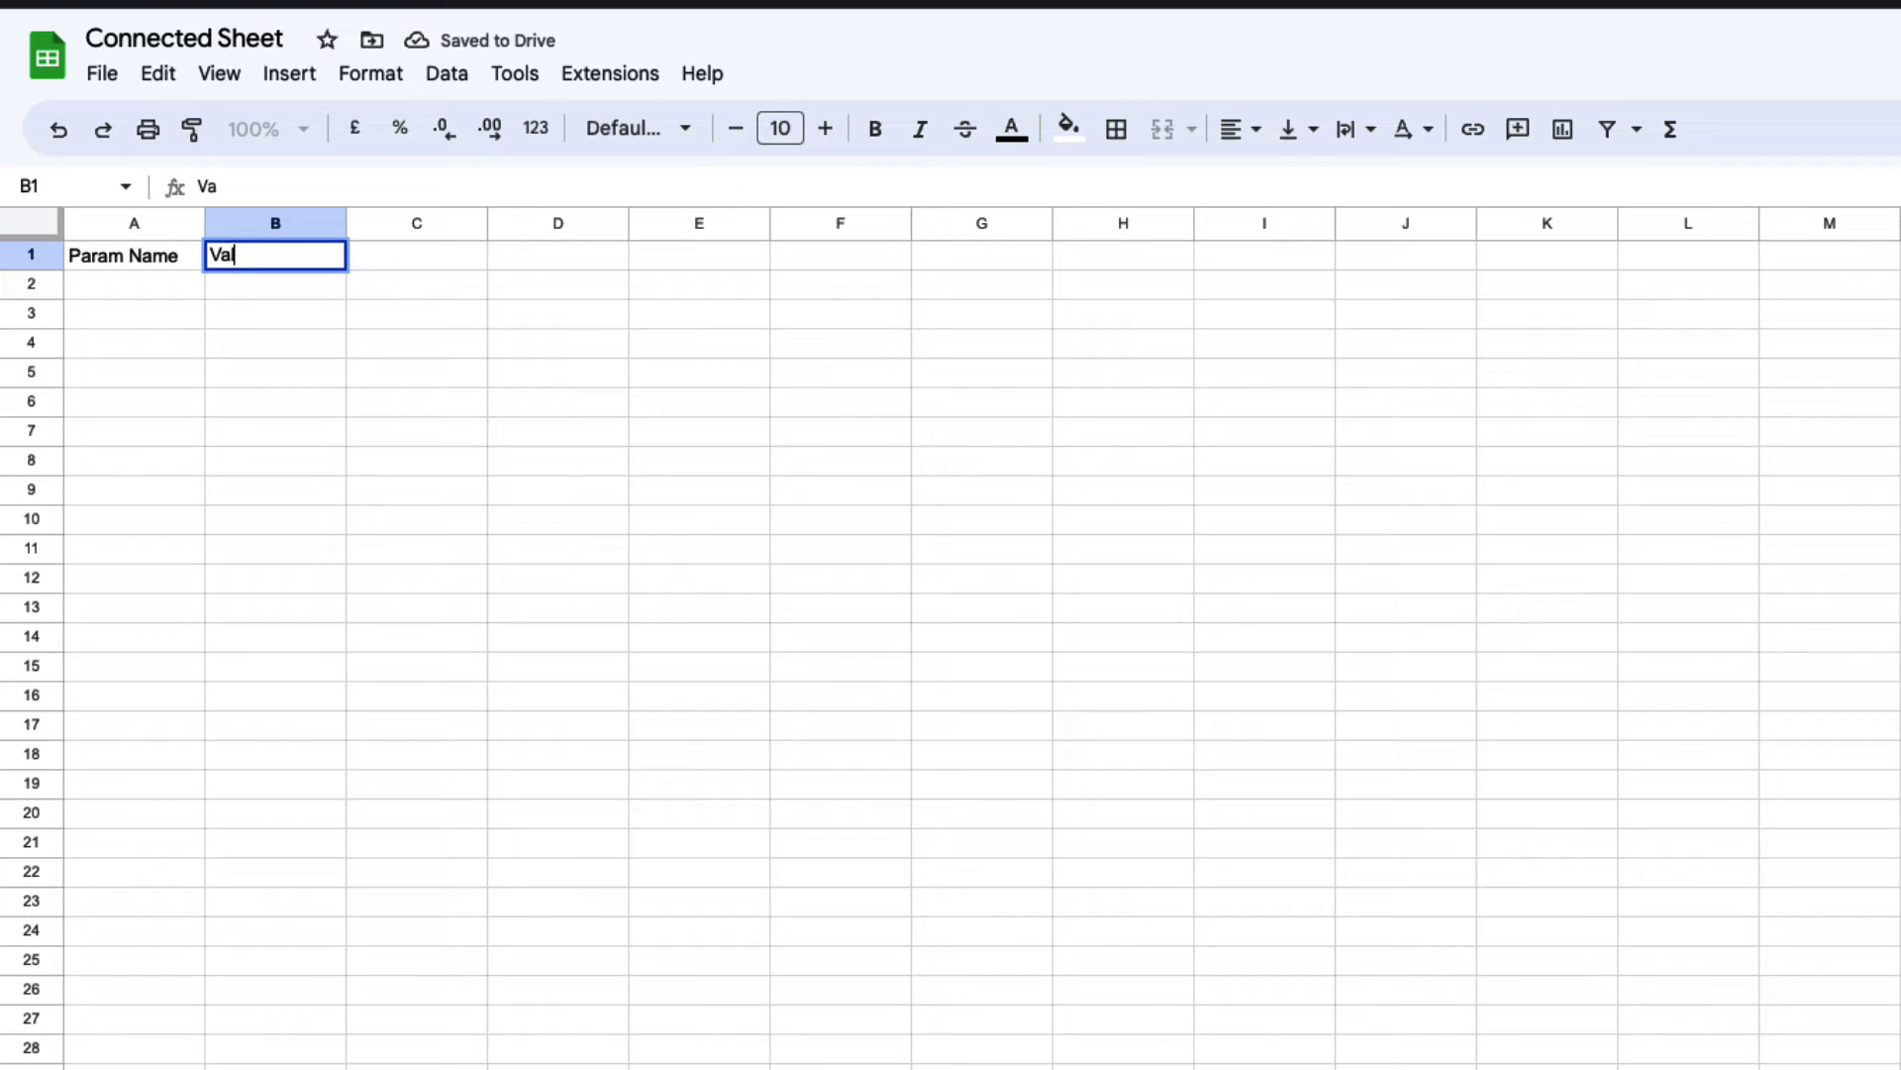
left_click(416, 401)
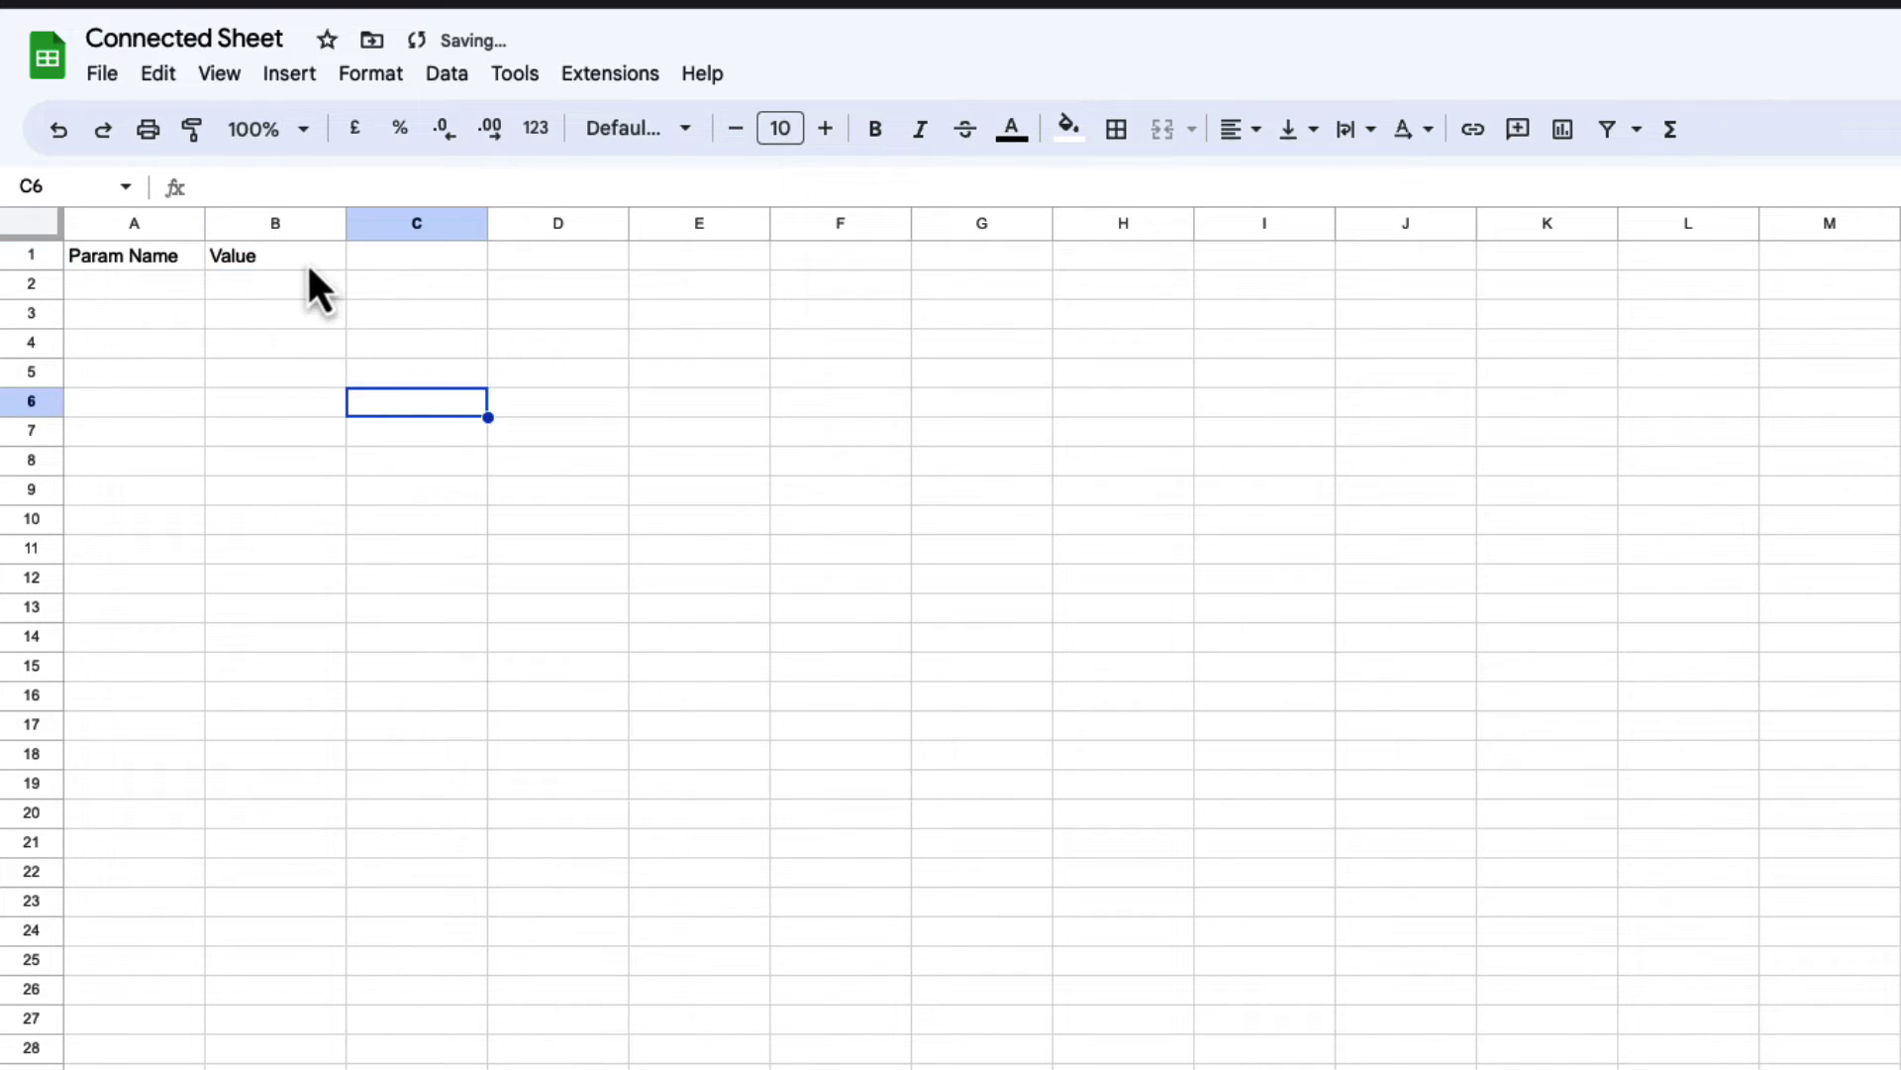
left_click_drag(309, 261, 119, 260)
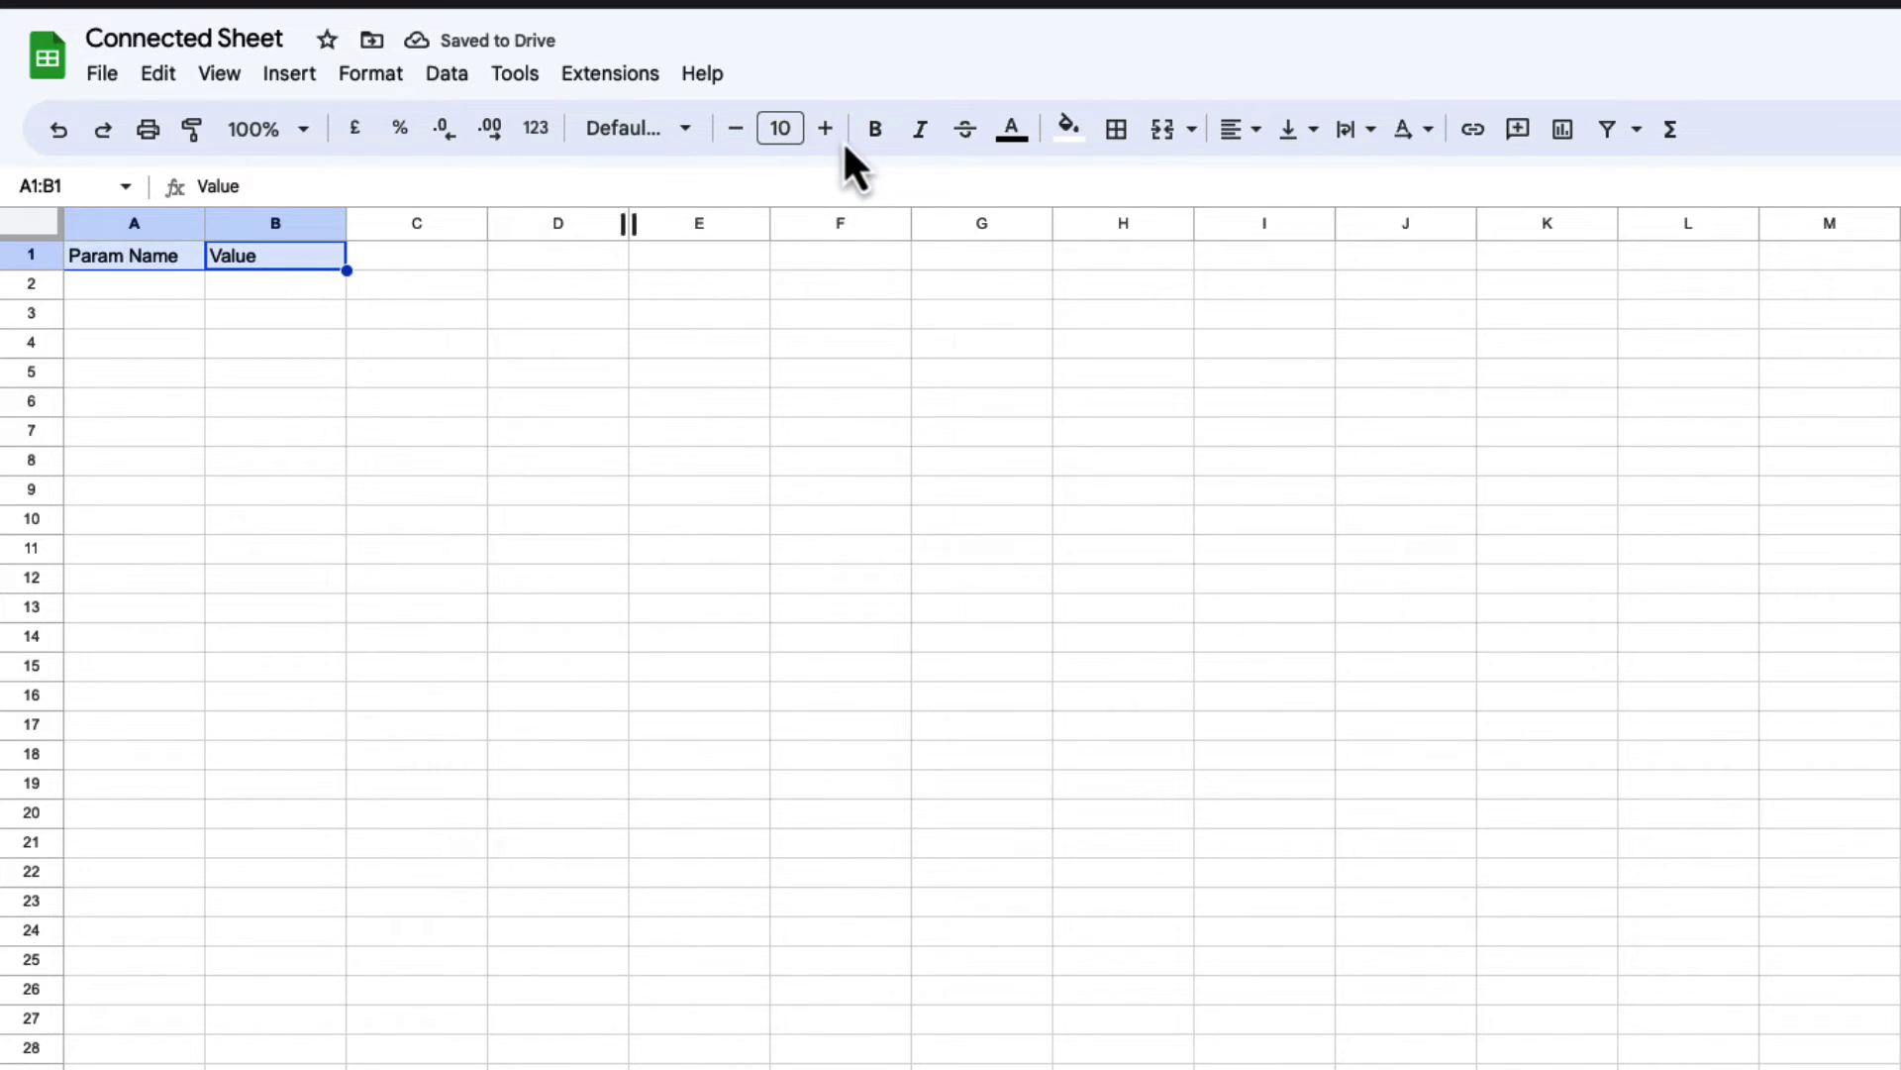
left_click(1067, 129)
left_click(1178, 282)
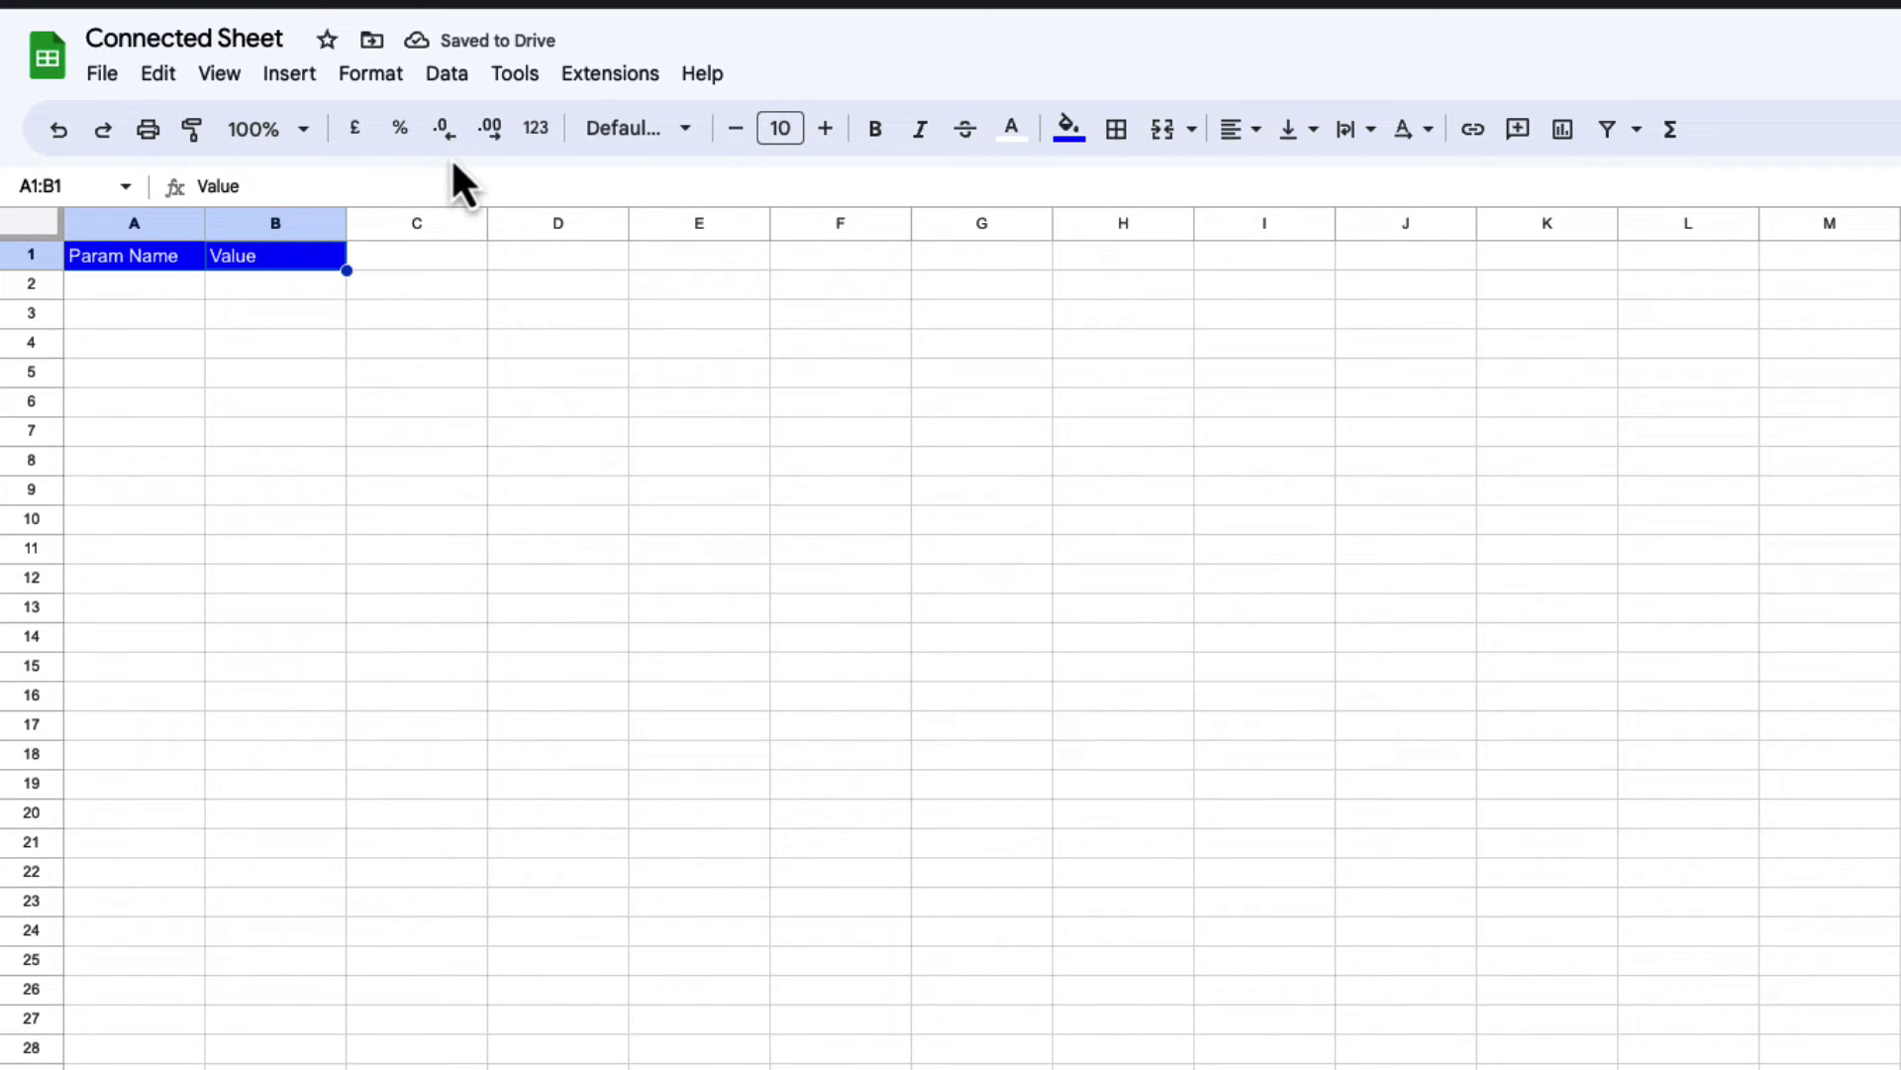
Step: List parameters Year = 2021 and Month = 12 under the headers
left_click(140, 287)
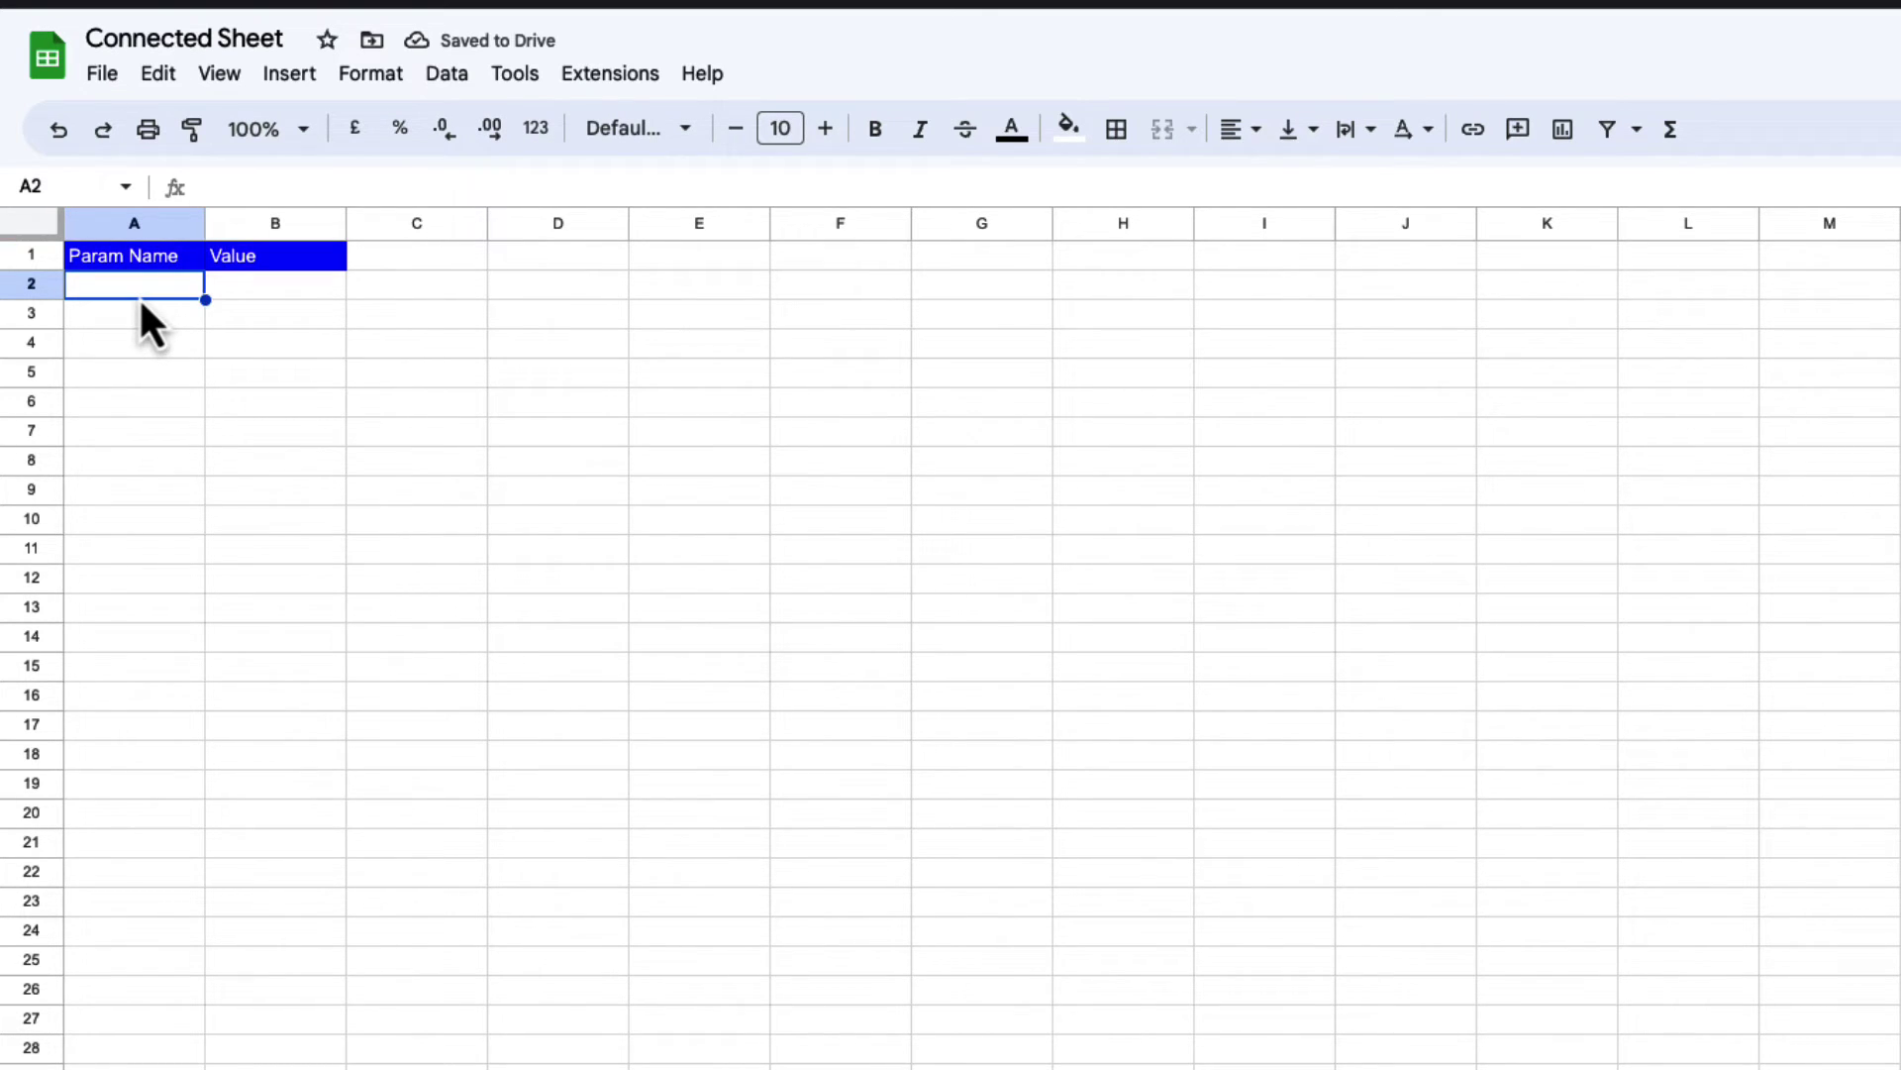
type("Year")
key("Return")
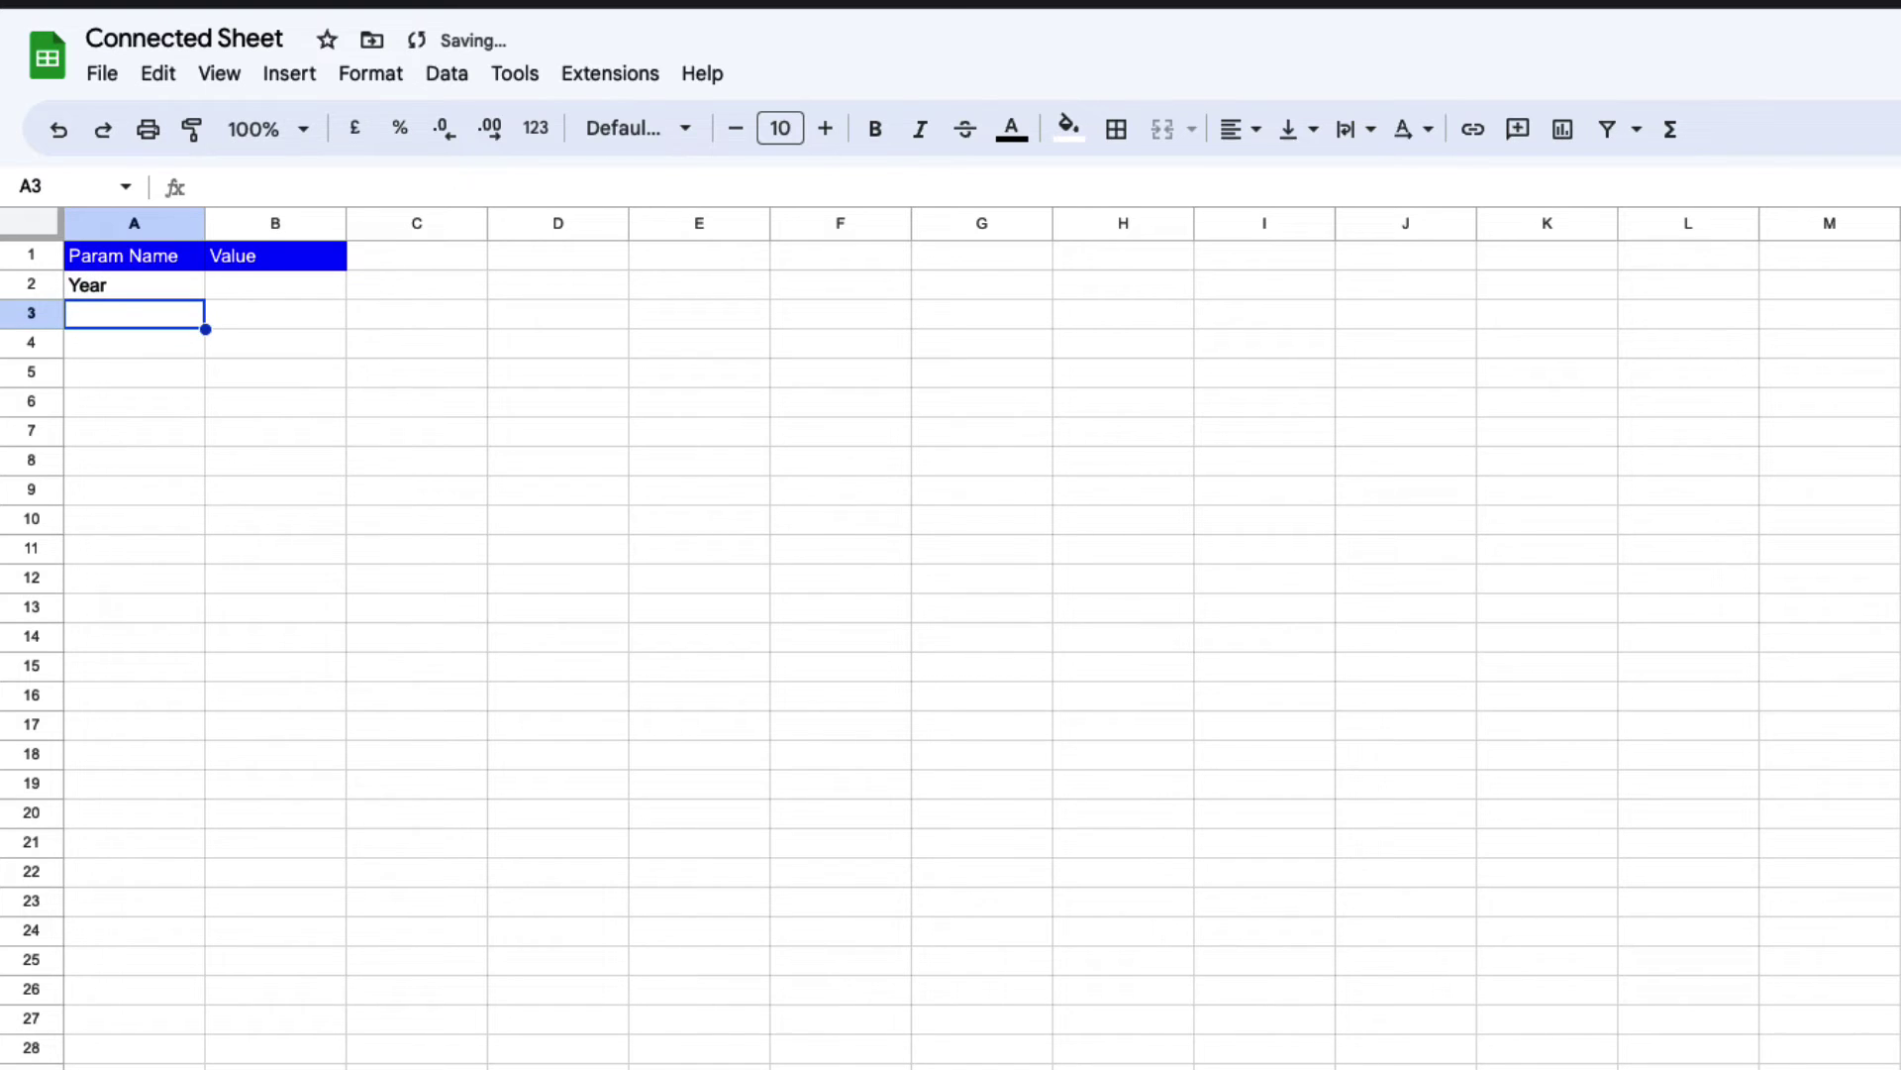
type("Month")
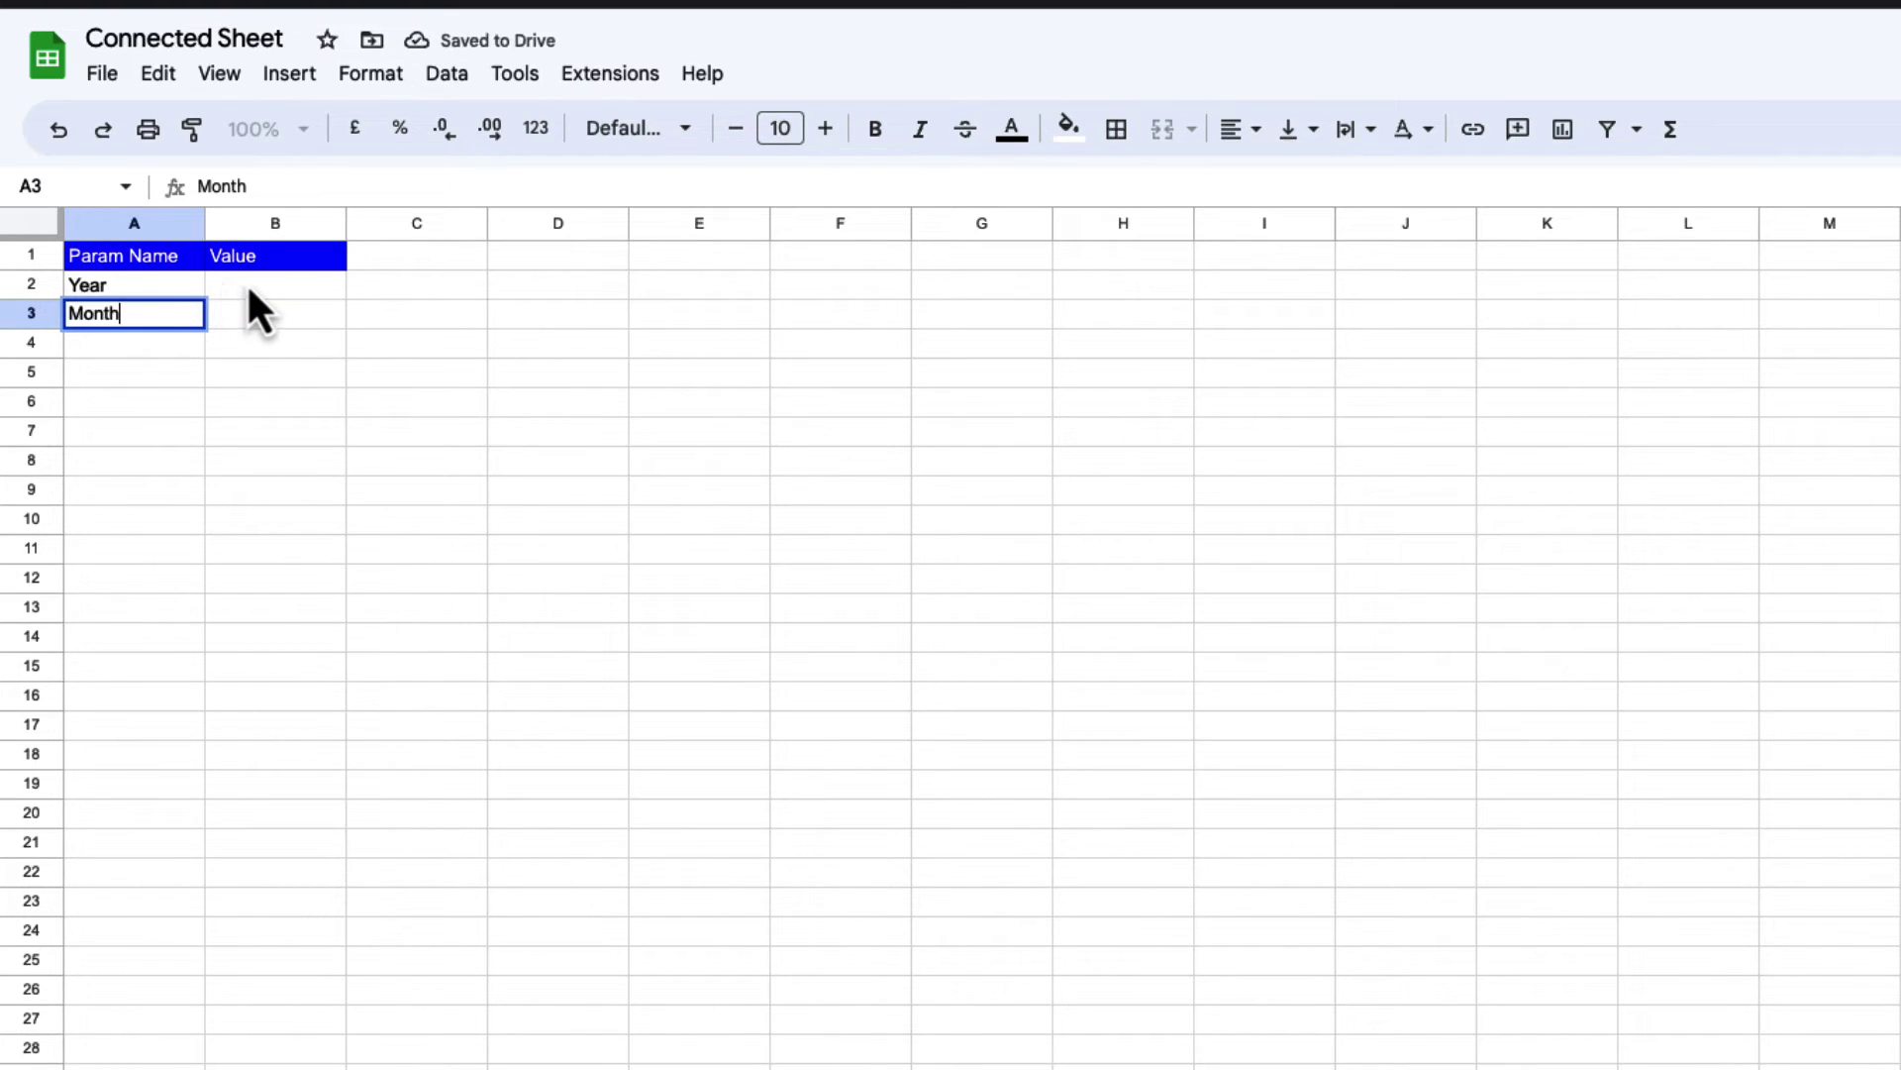
left_click(270, 292)
type("2021")
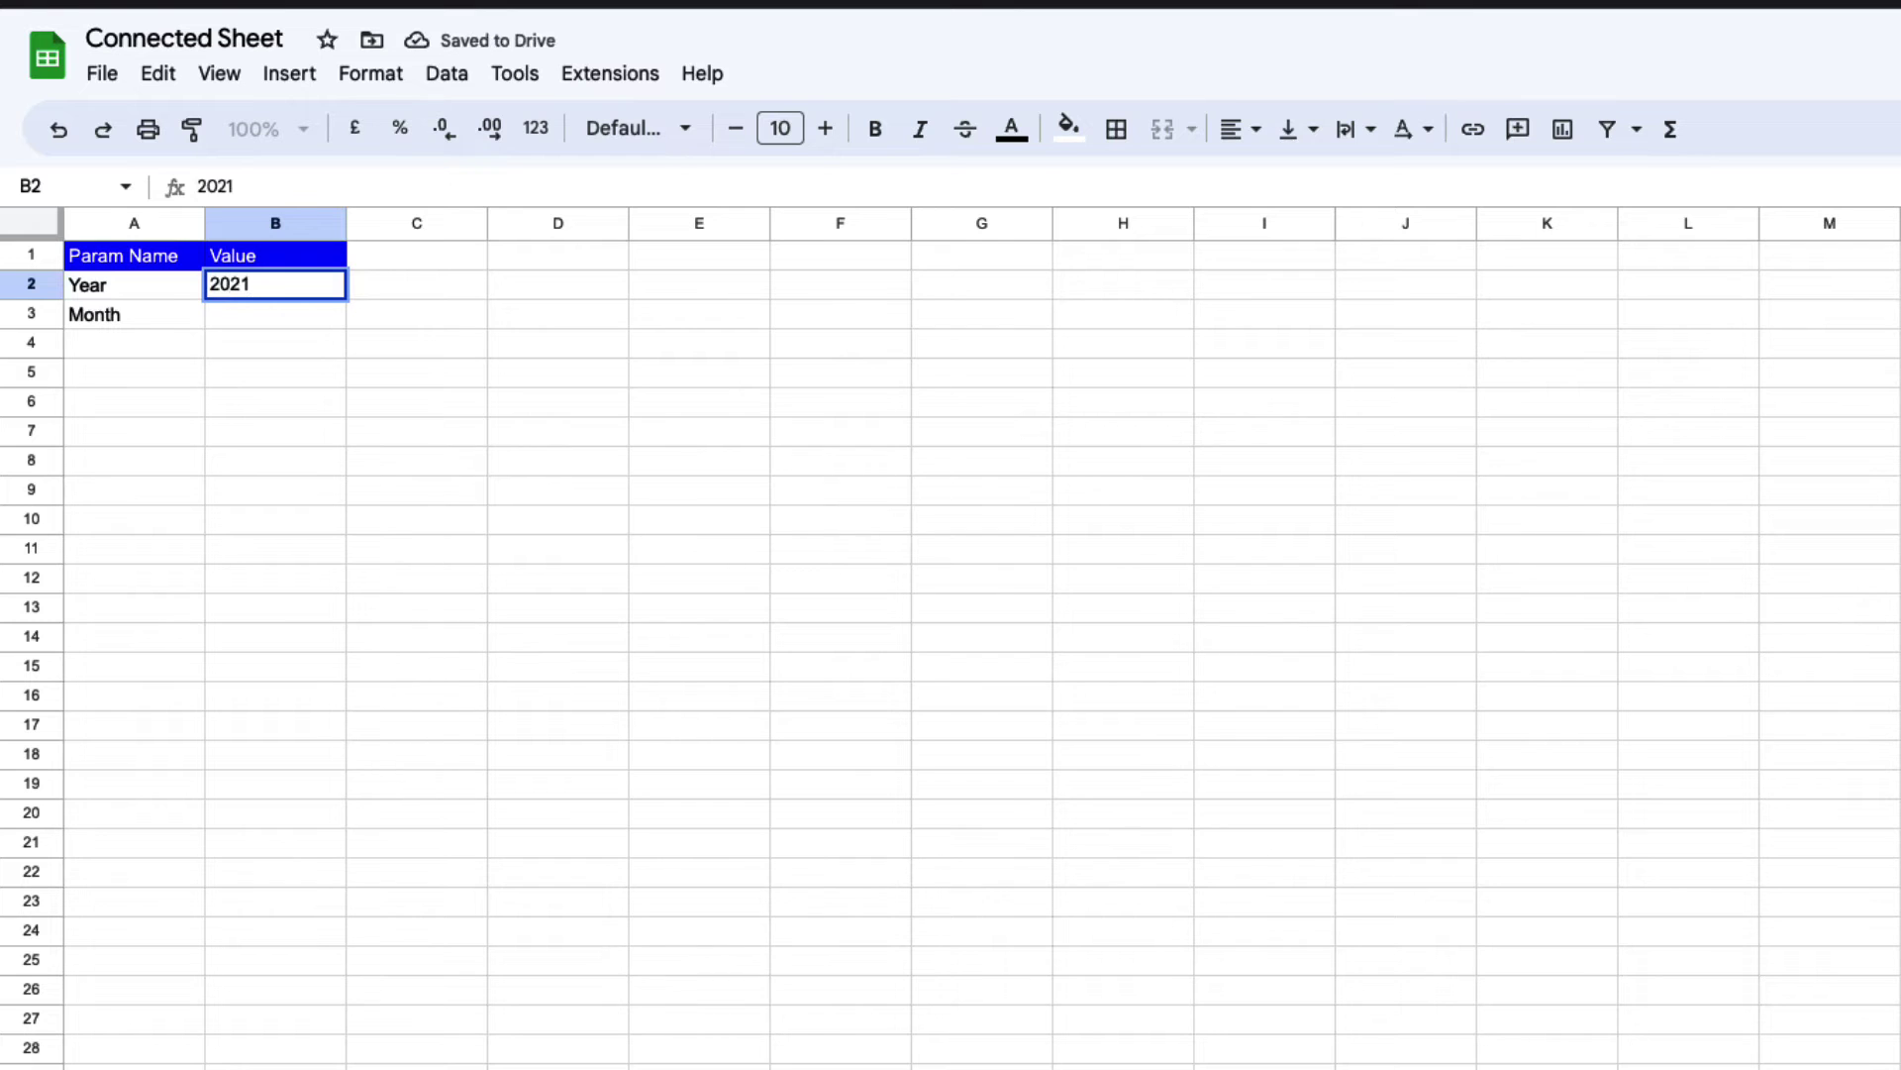
key("Return")
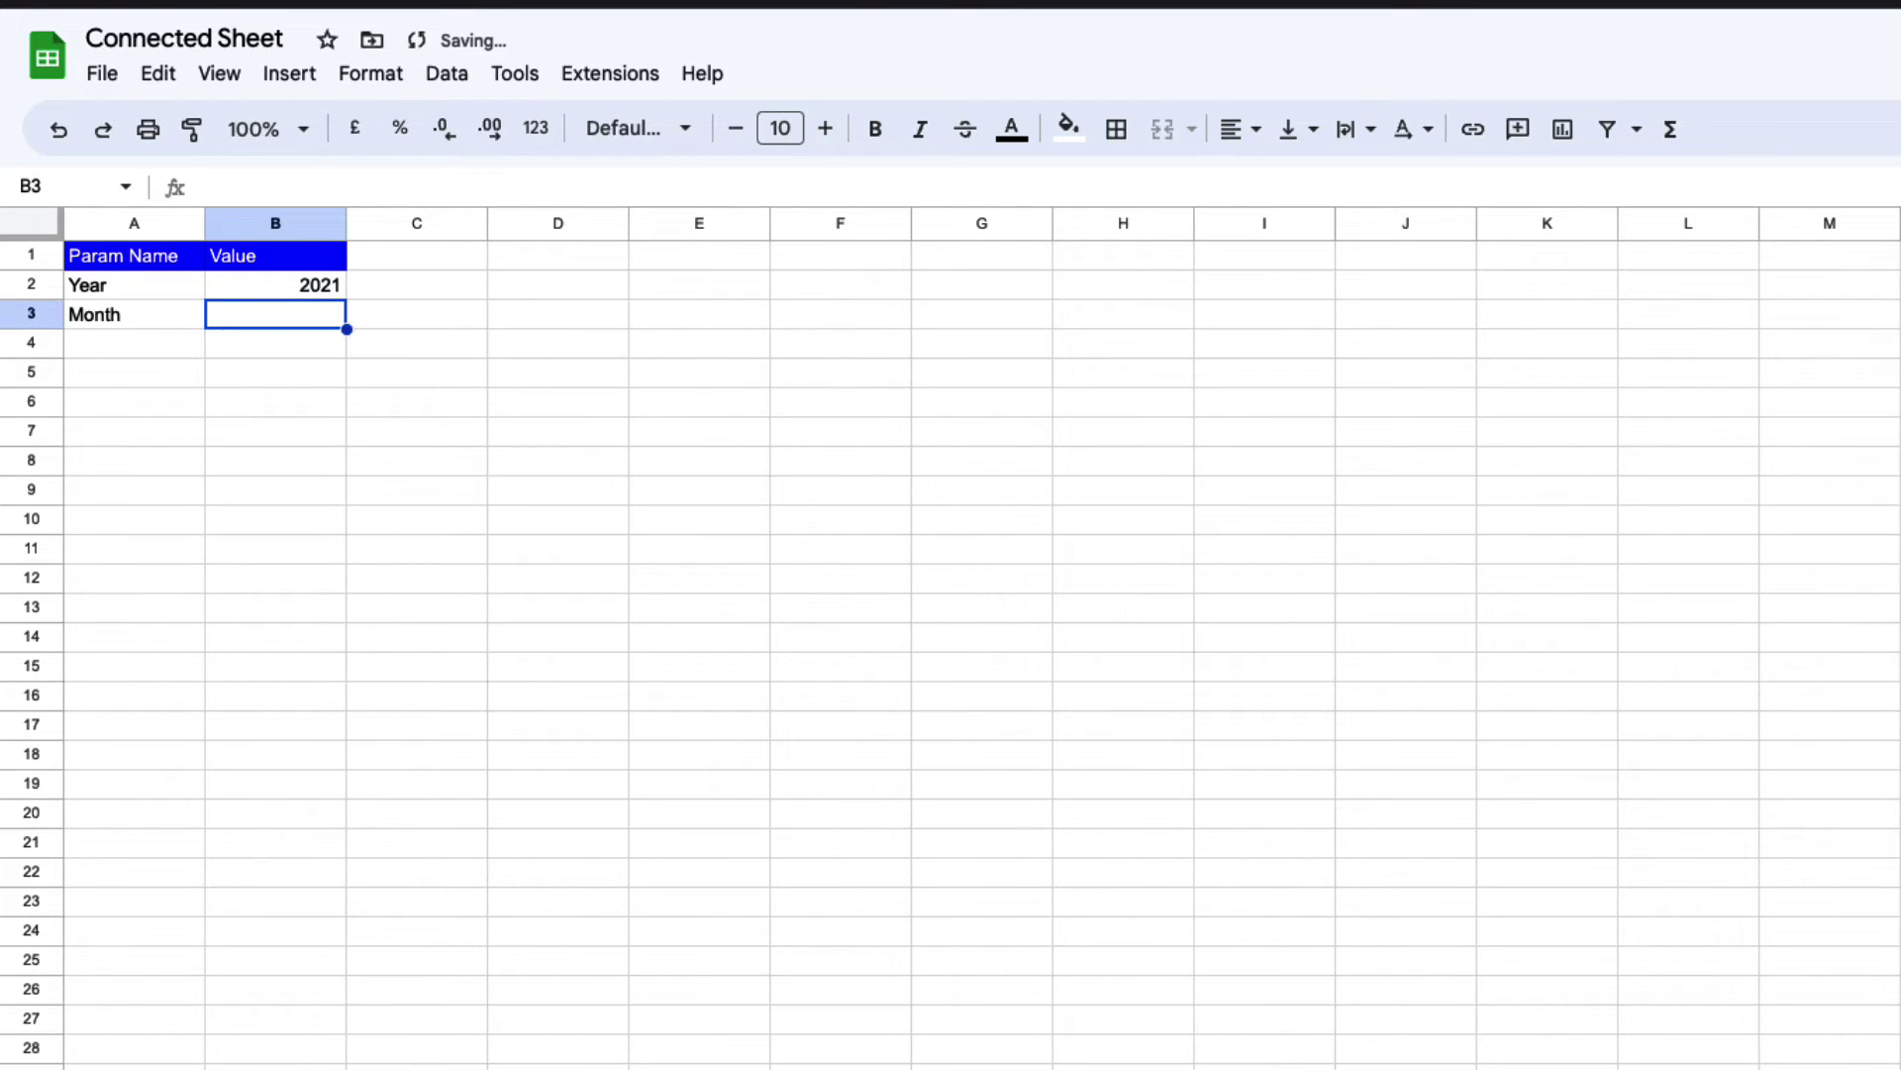
type("12")
left_click(417, 373)
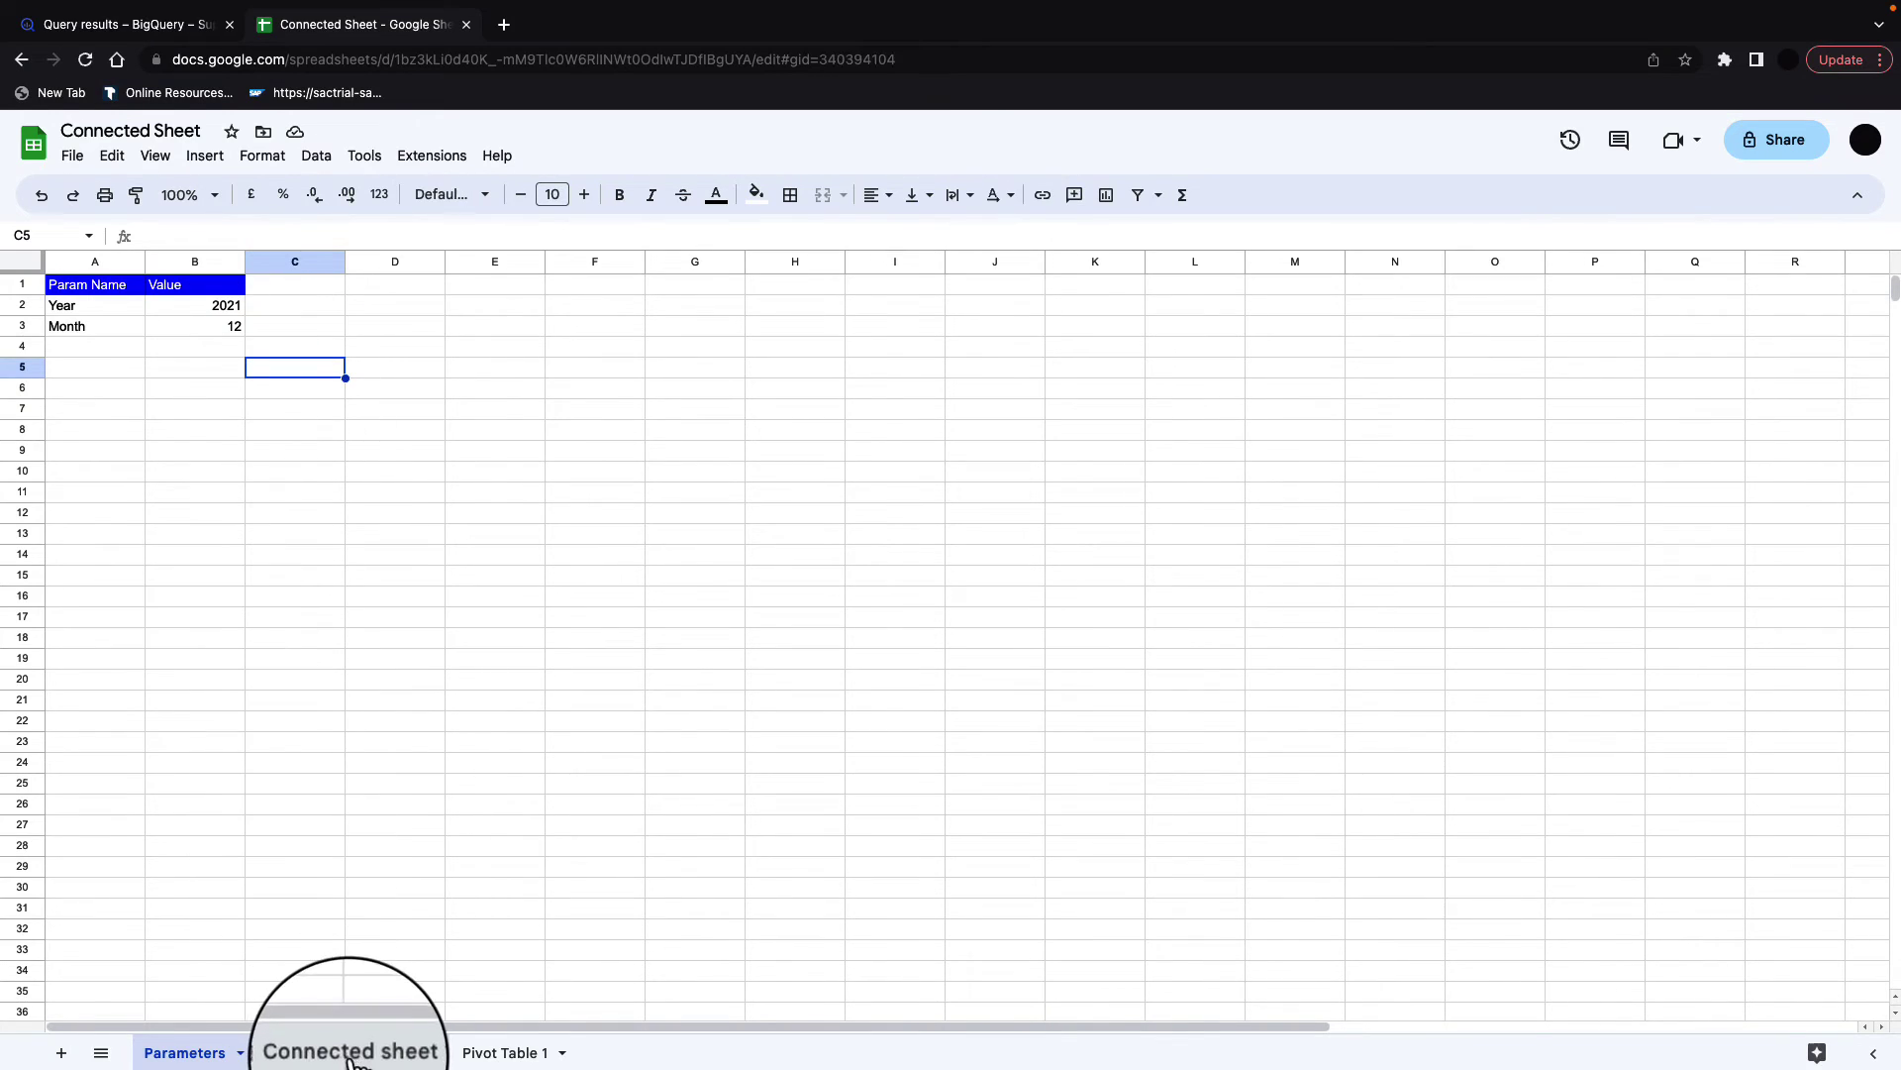
Step: Open Connected sheet 1's BigQuery connection settings and expand the Parameters section
left_click(348, 1054)
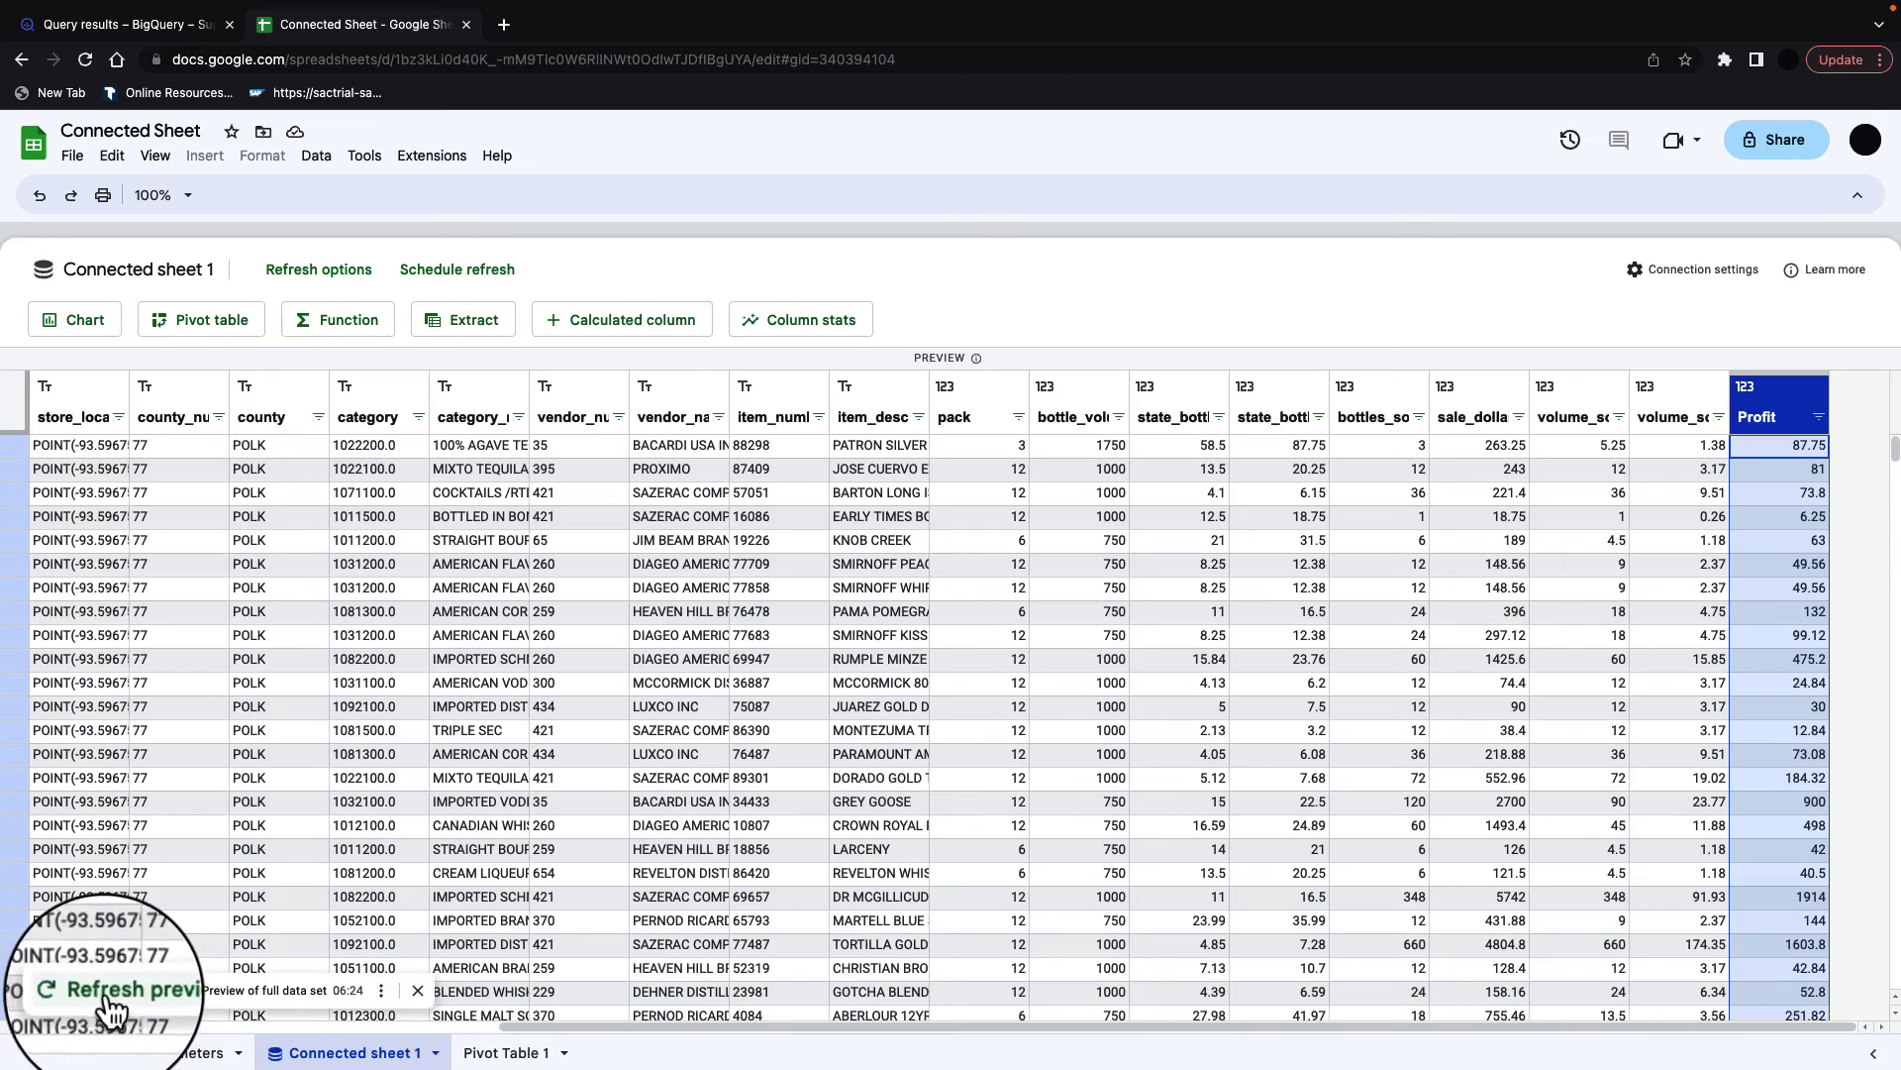
left_click(380, 991)
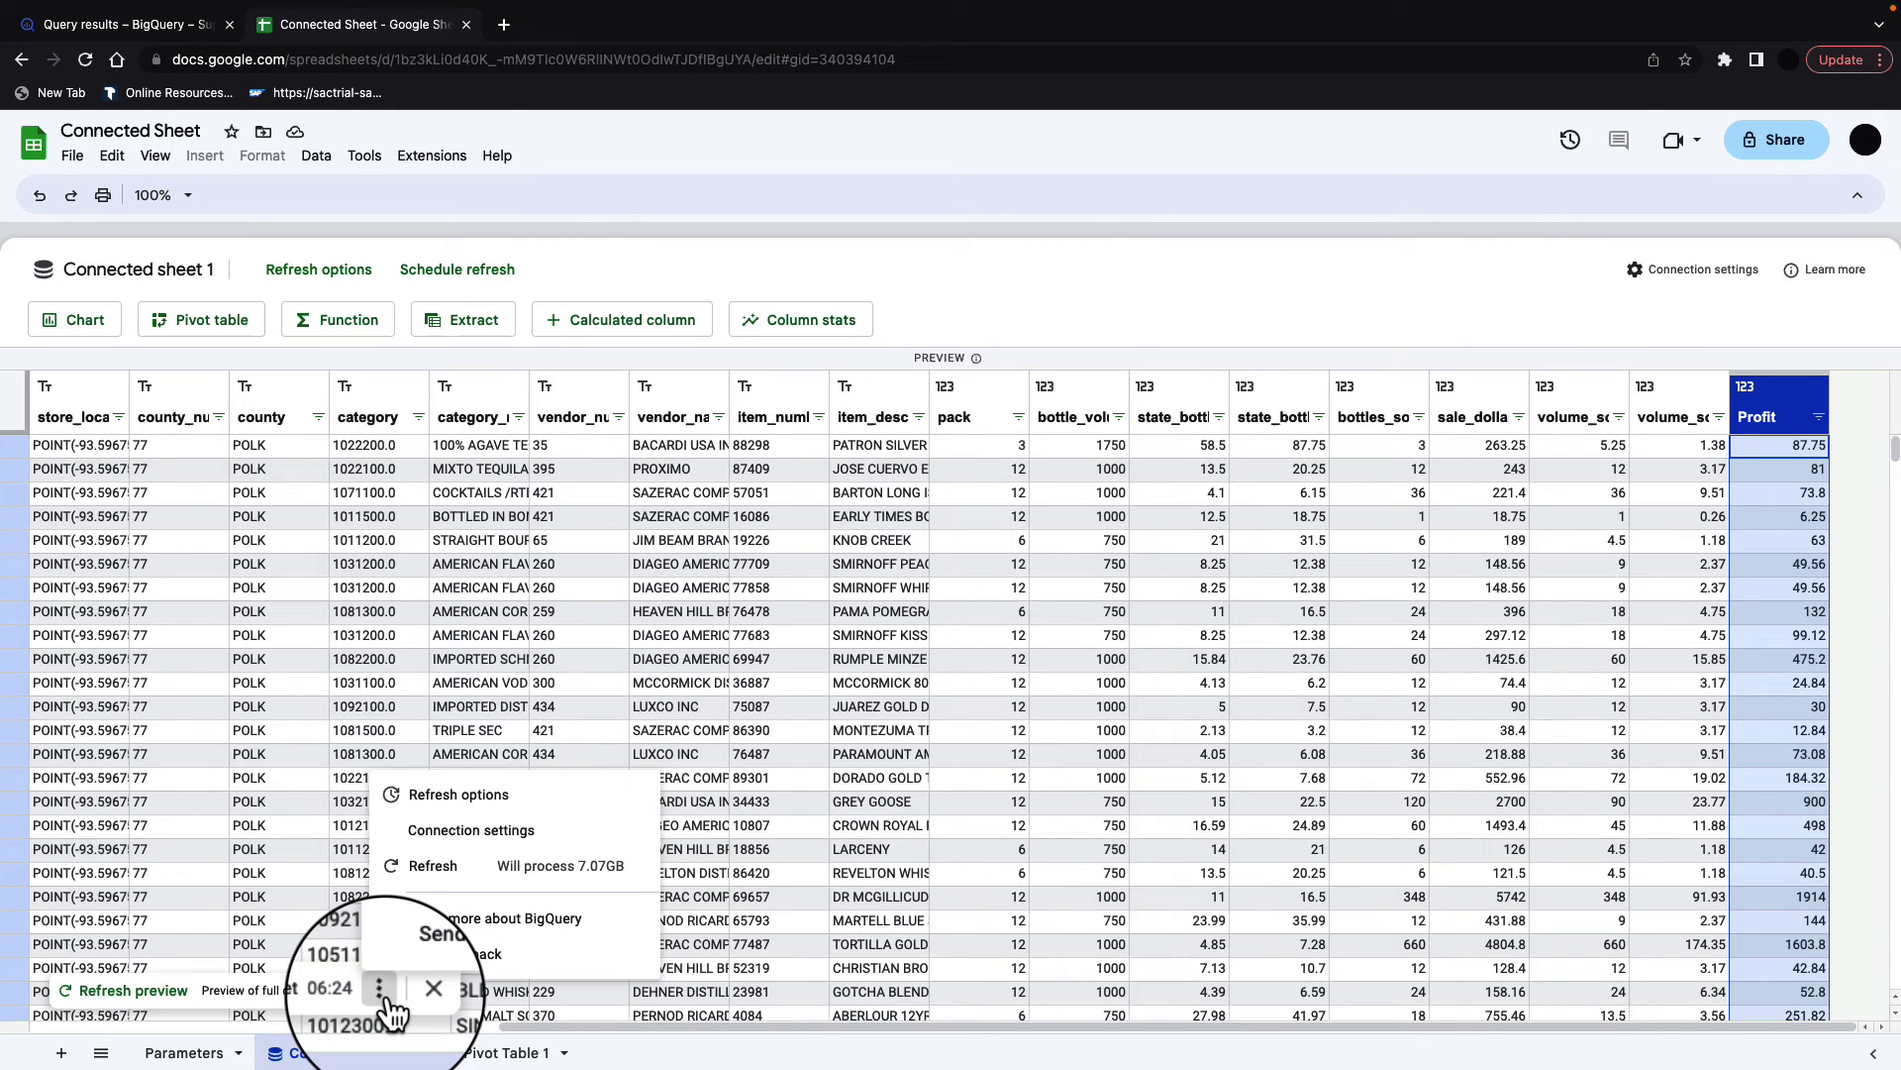
left_click(471, 830)
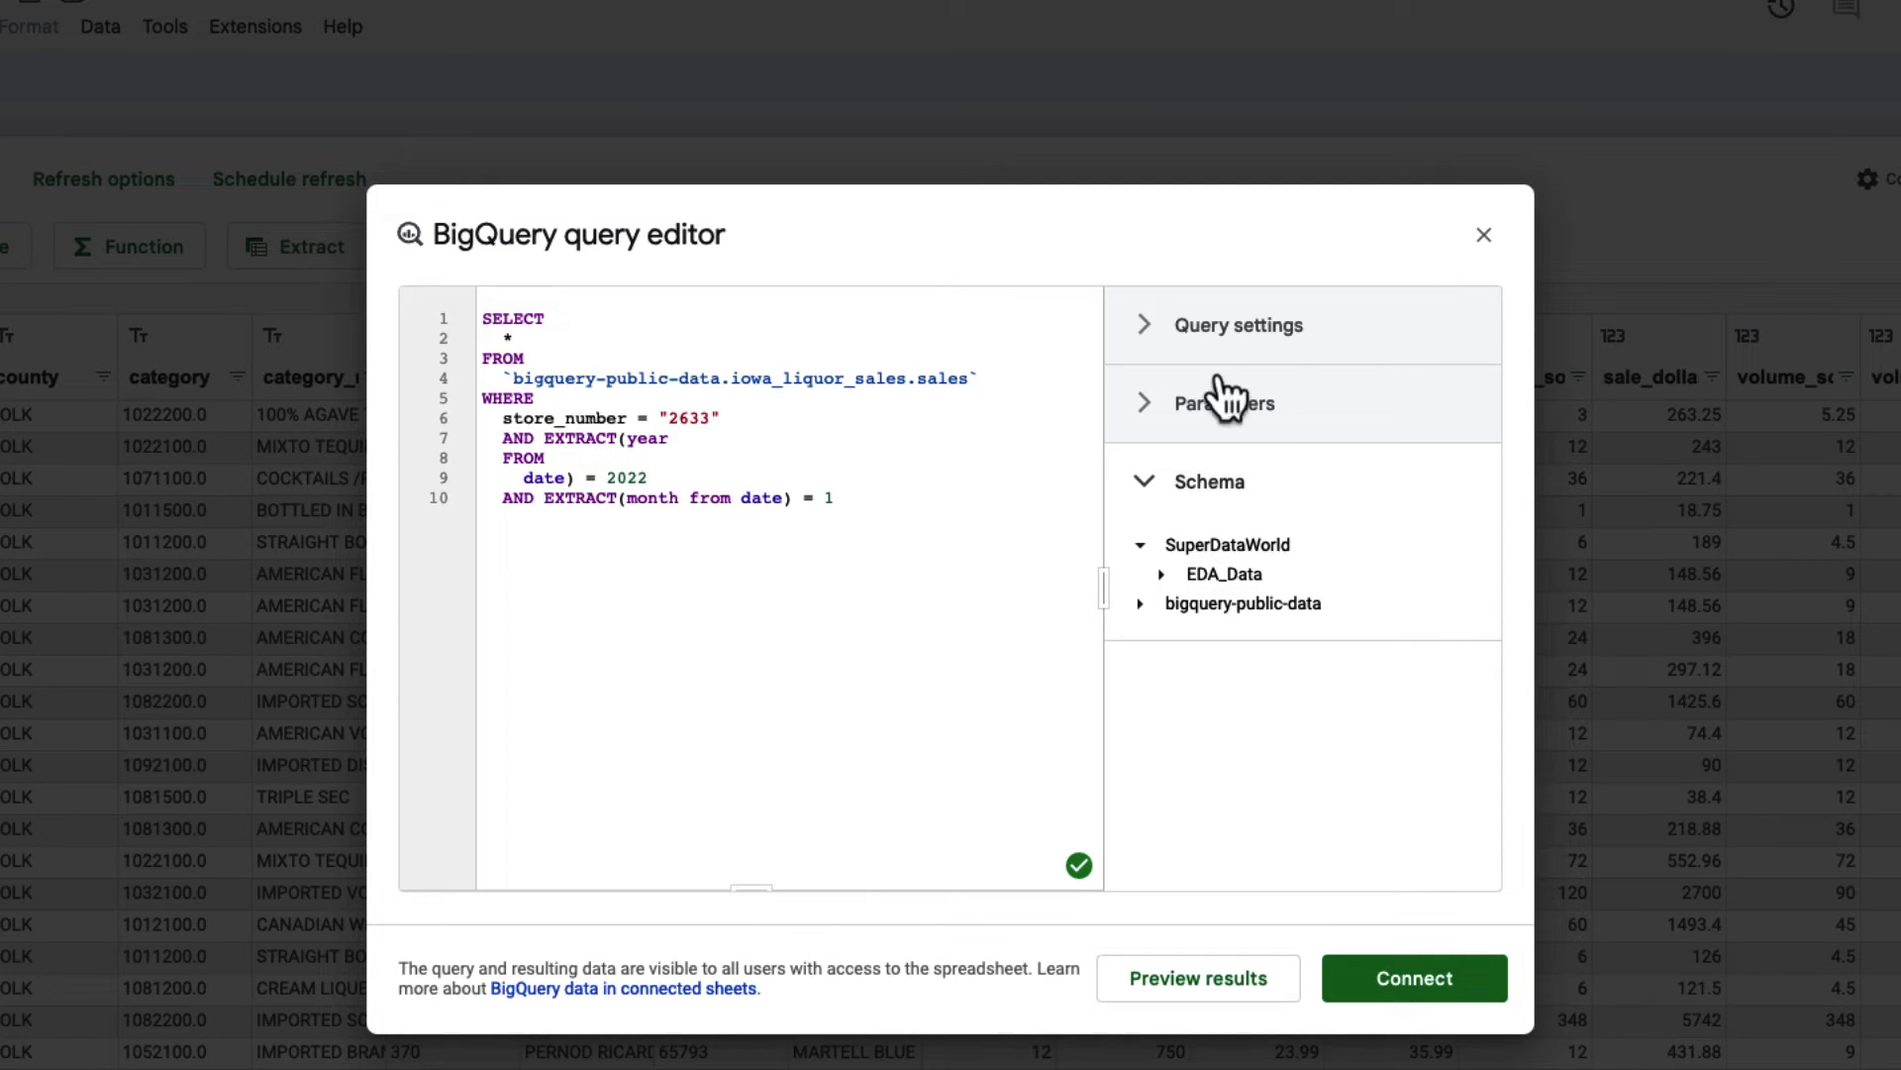
left_click(1233, 406)
Step: Add a YEAR query parameter whose value comes from cell Parameters!B2
left_click(1193, 493)
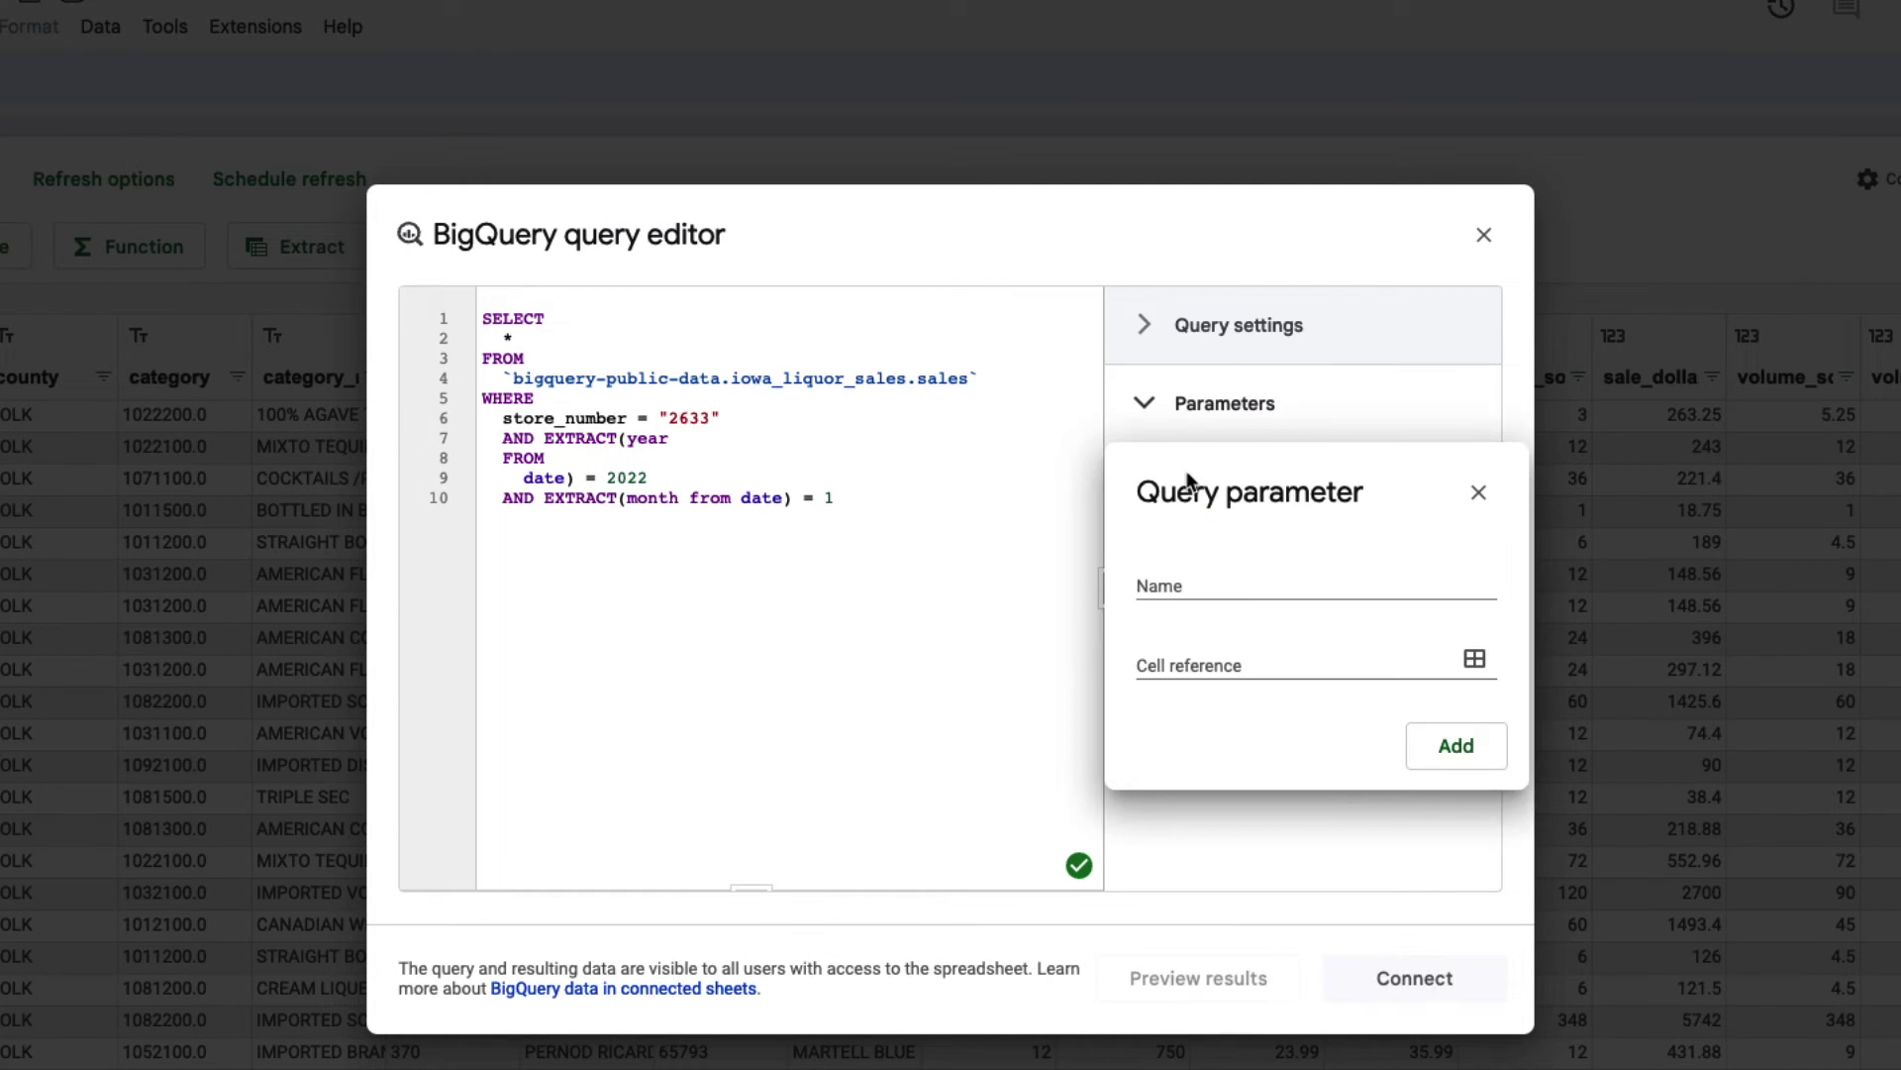
left_click(1195, 584)
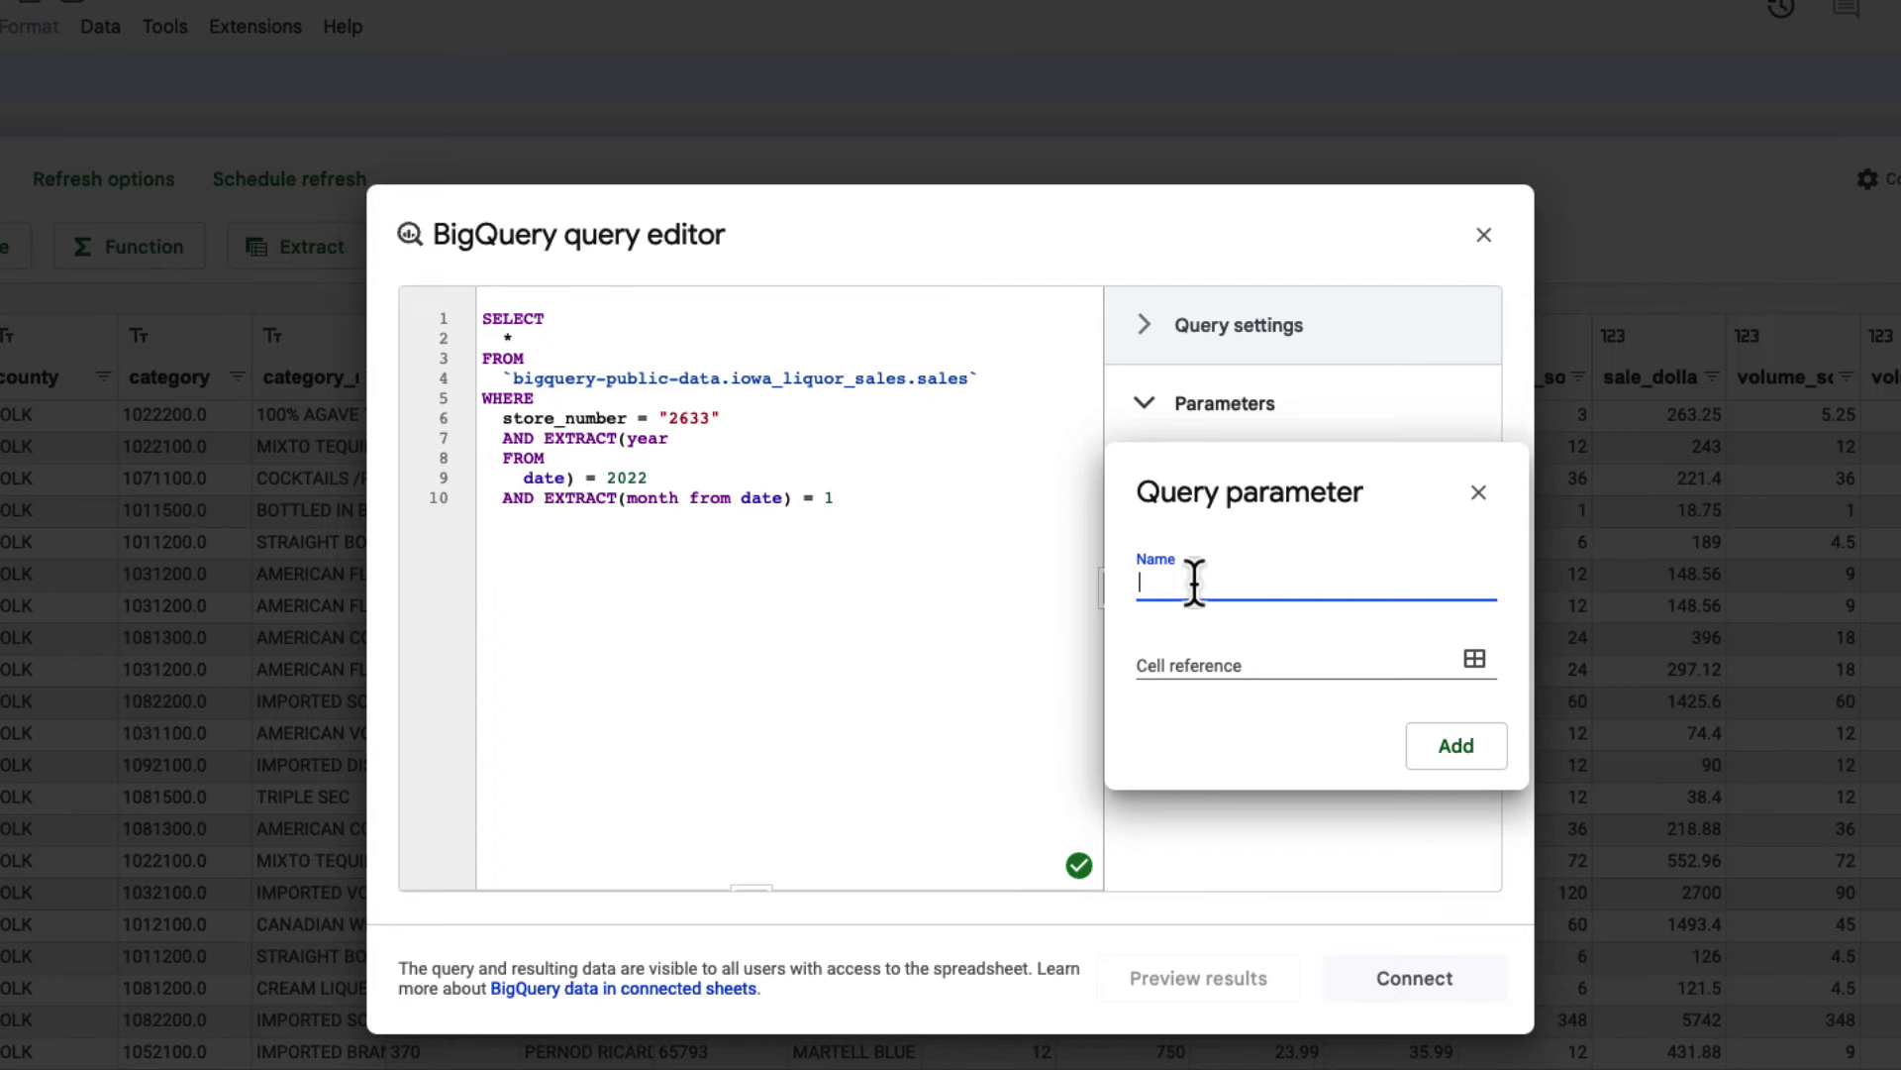
type("YEAR")
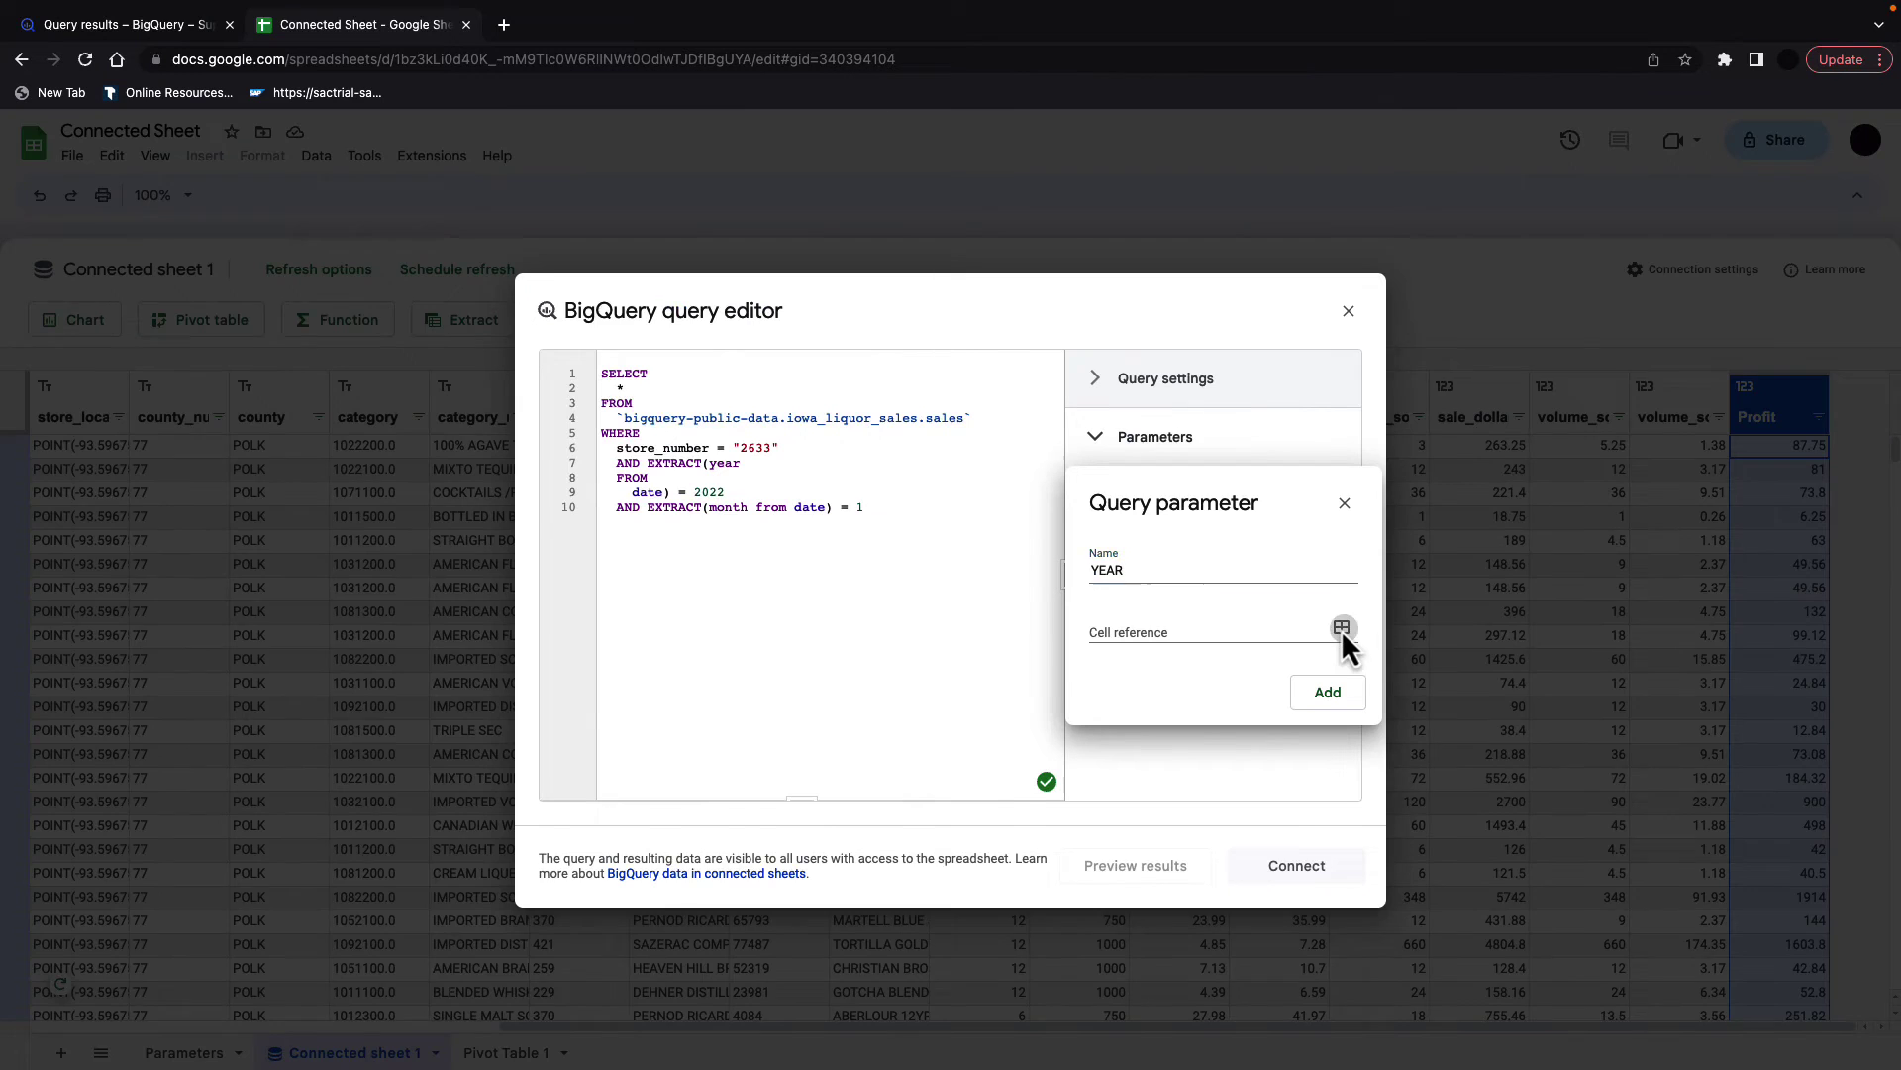
left_click(1475, 658)
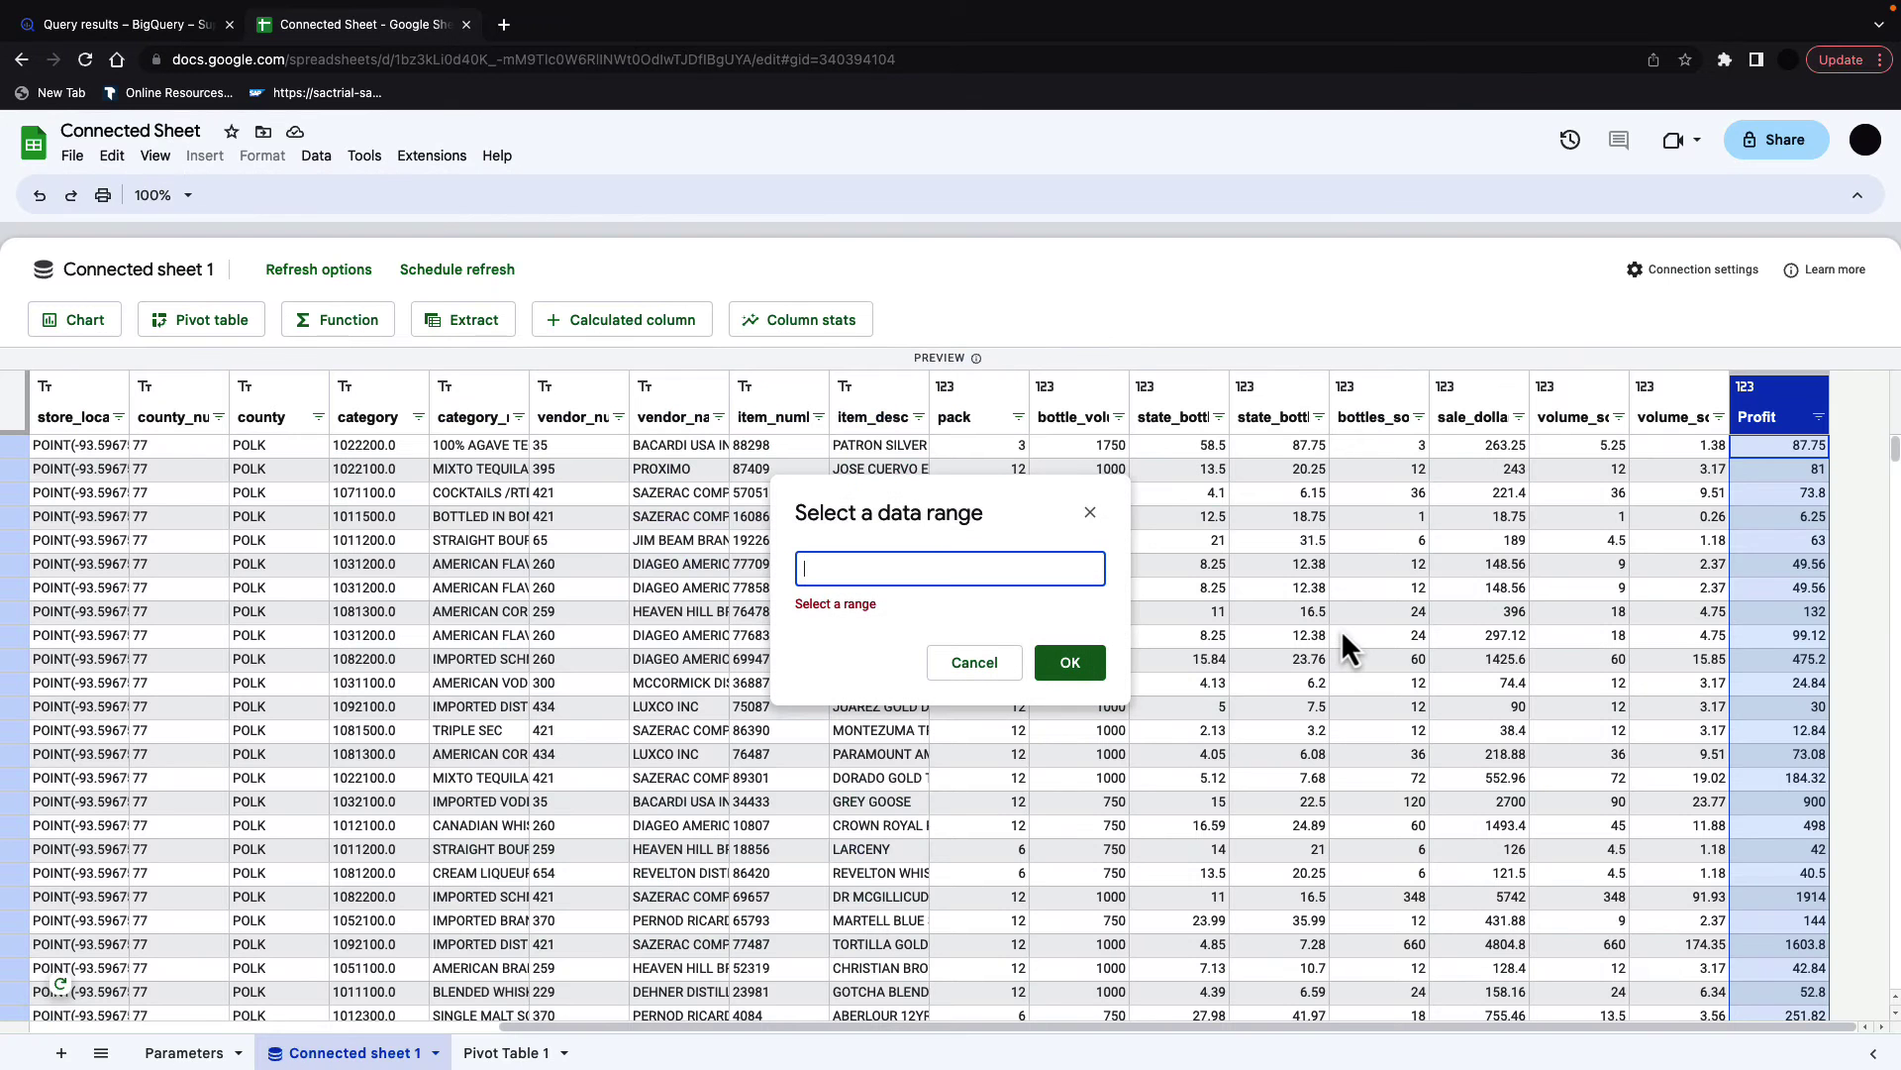
left_click(186, 1053)
left_click(211, 305)
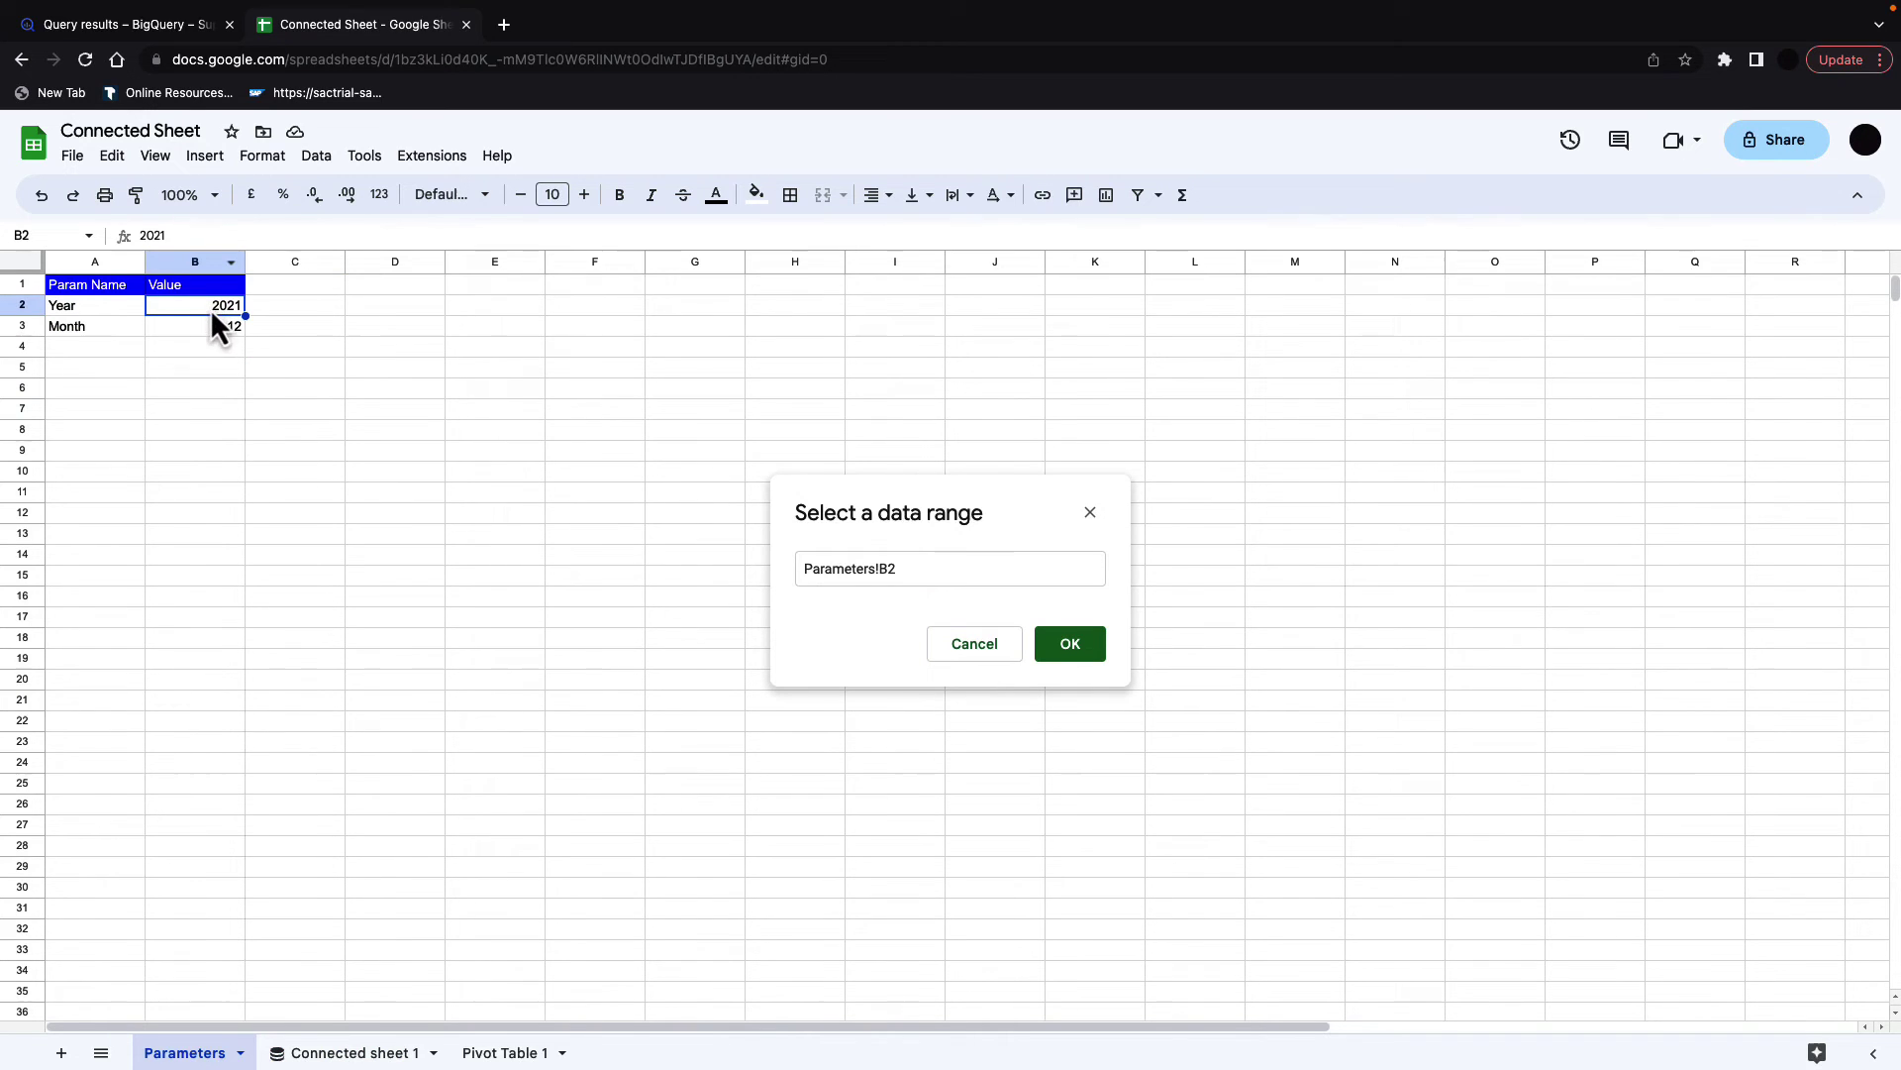
left_click(1070, 646)
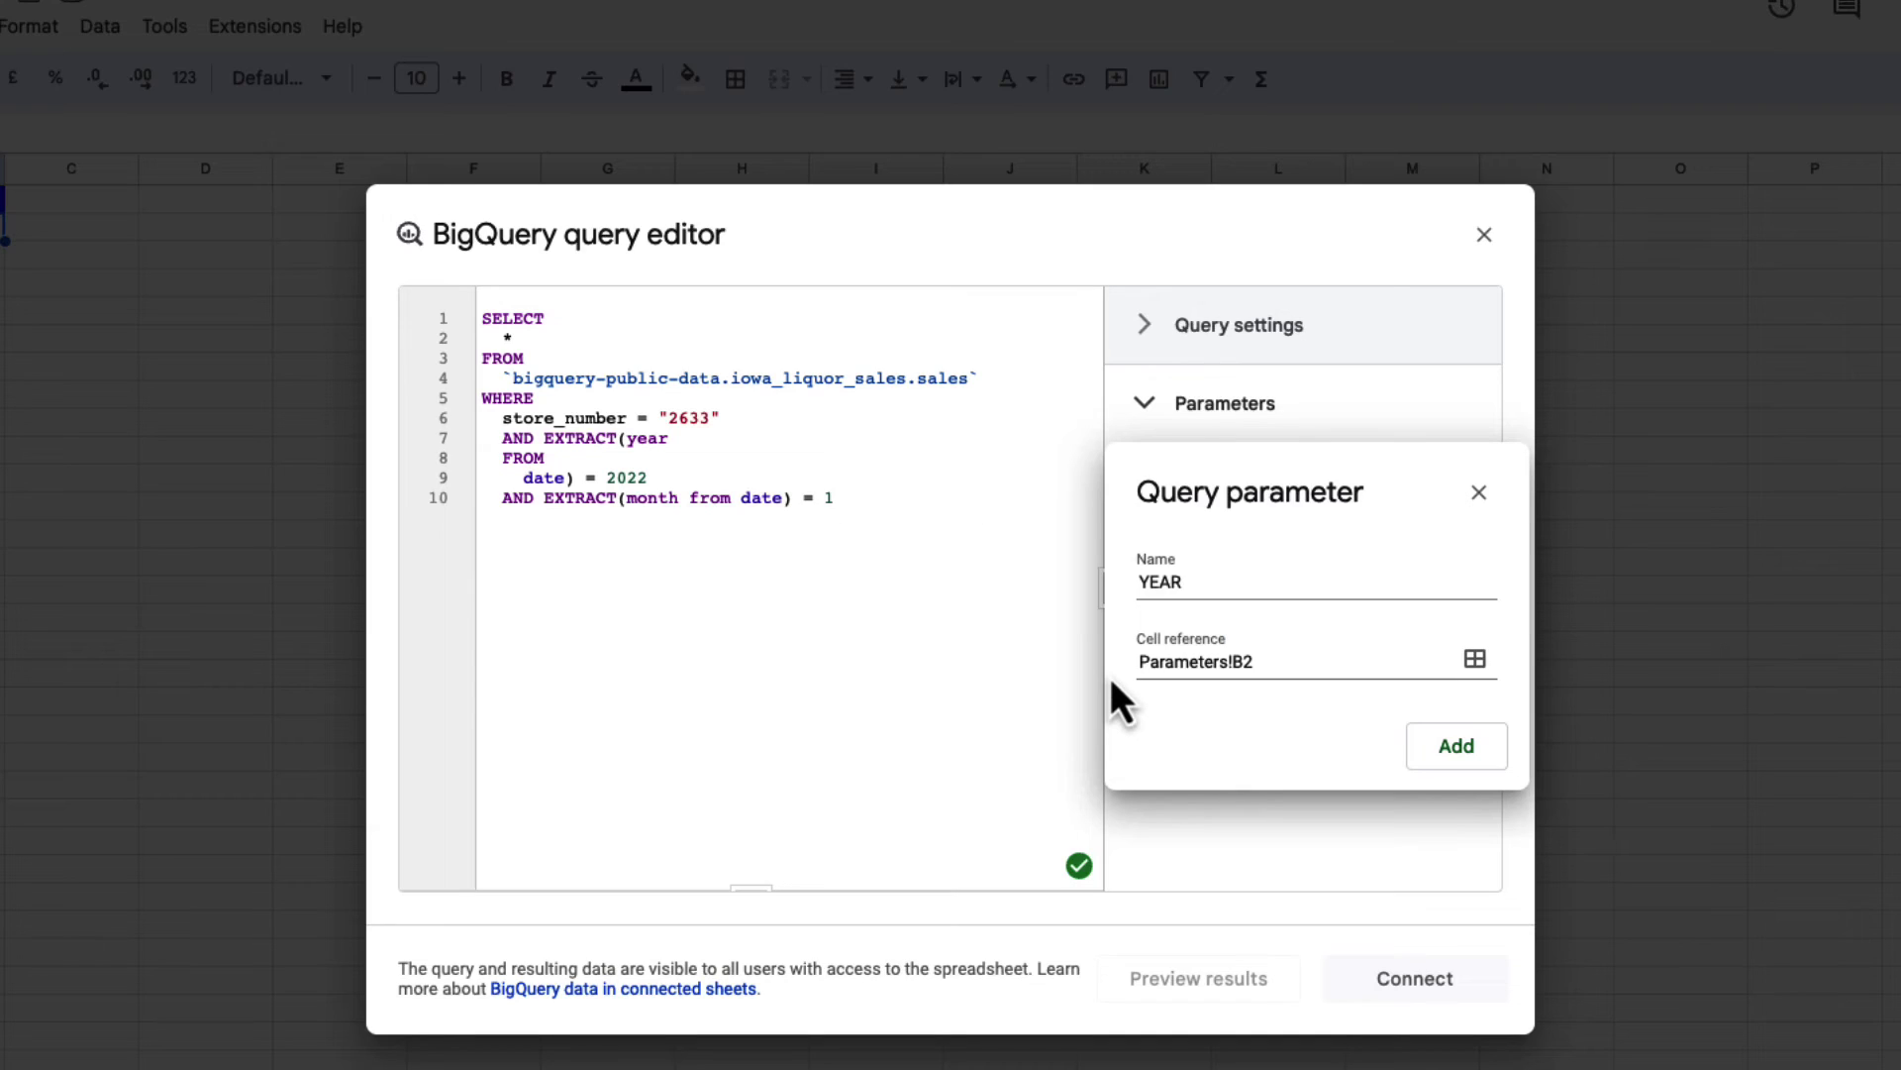
left_click(1458, 747)
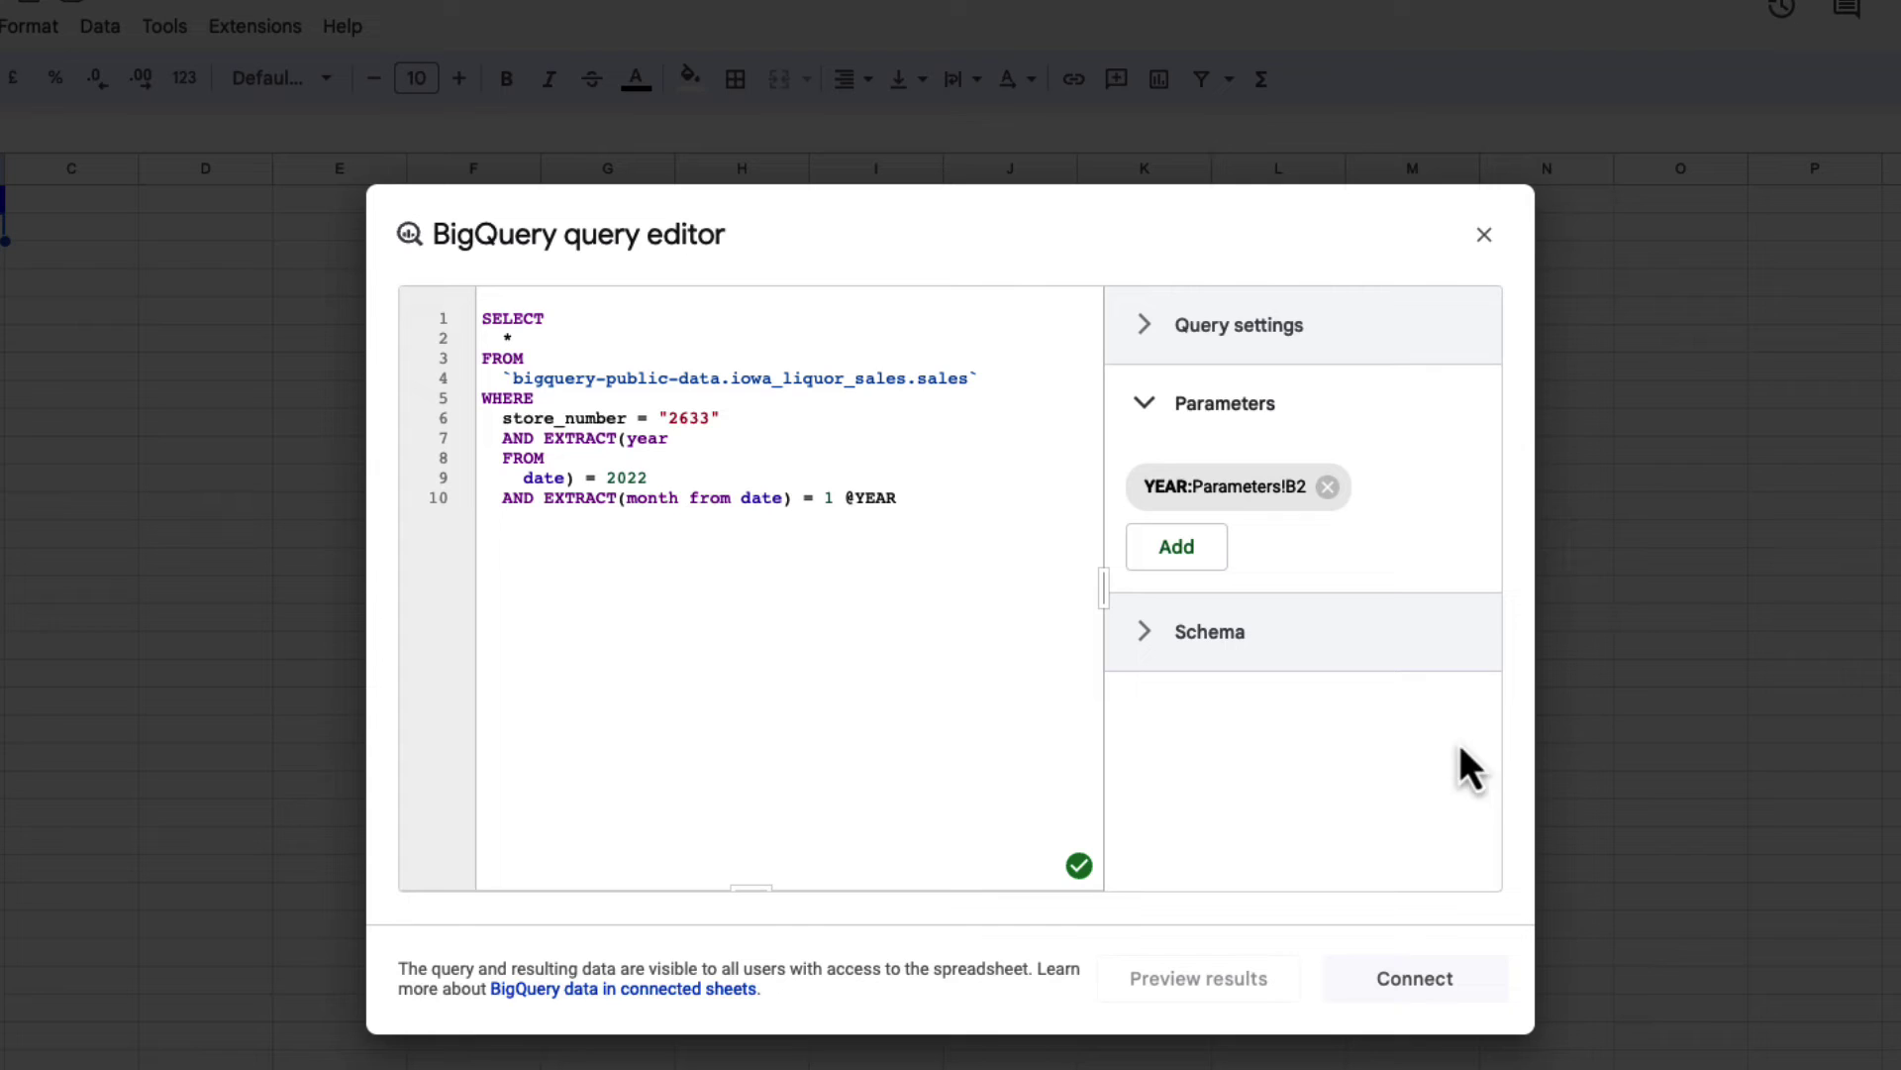
left_click_drag(894, 497, 845, 497)
key("BackSpace")
key("BackSpace")
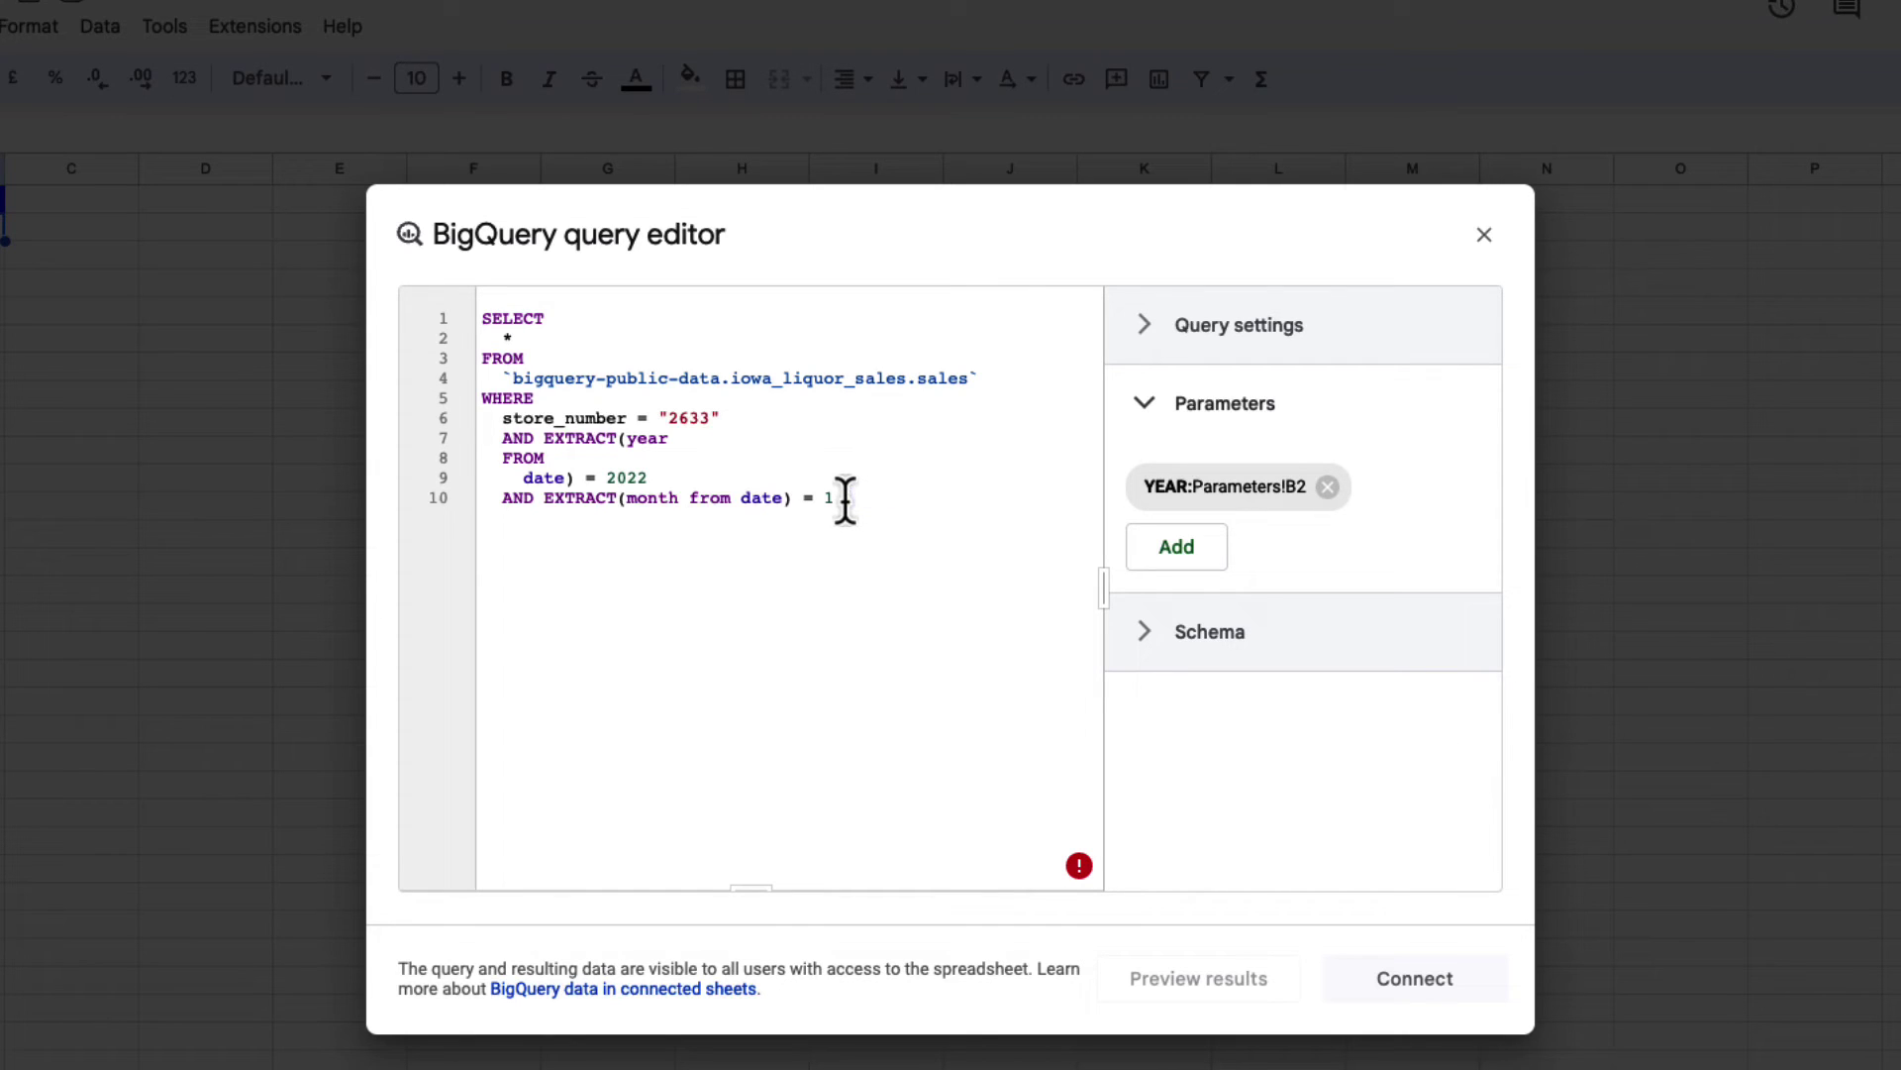
key("Up")
left_click(669, 437)
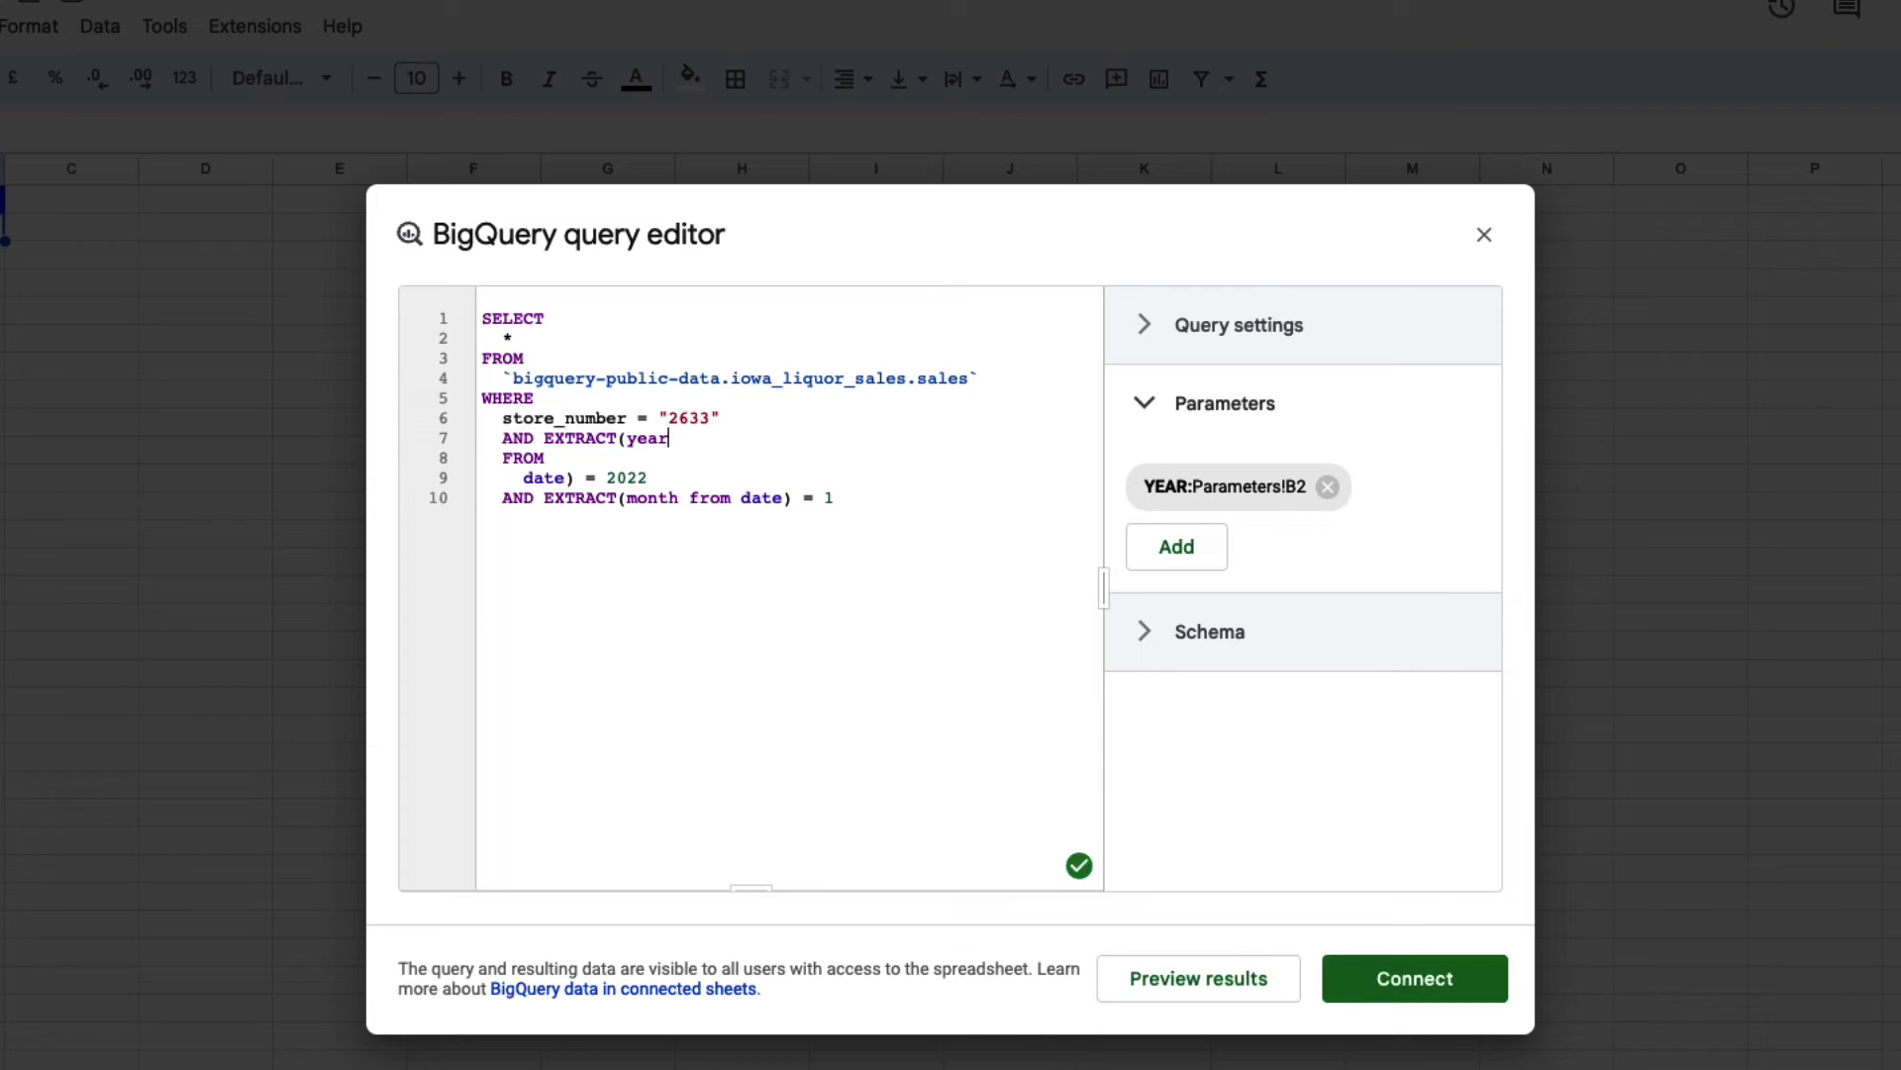
key("BackSpace")
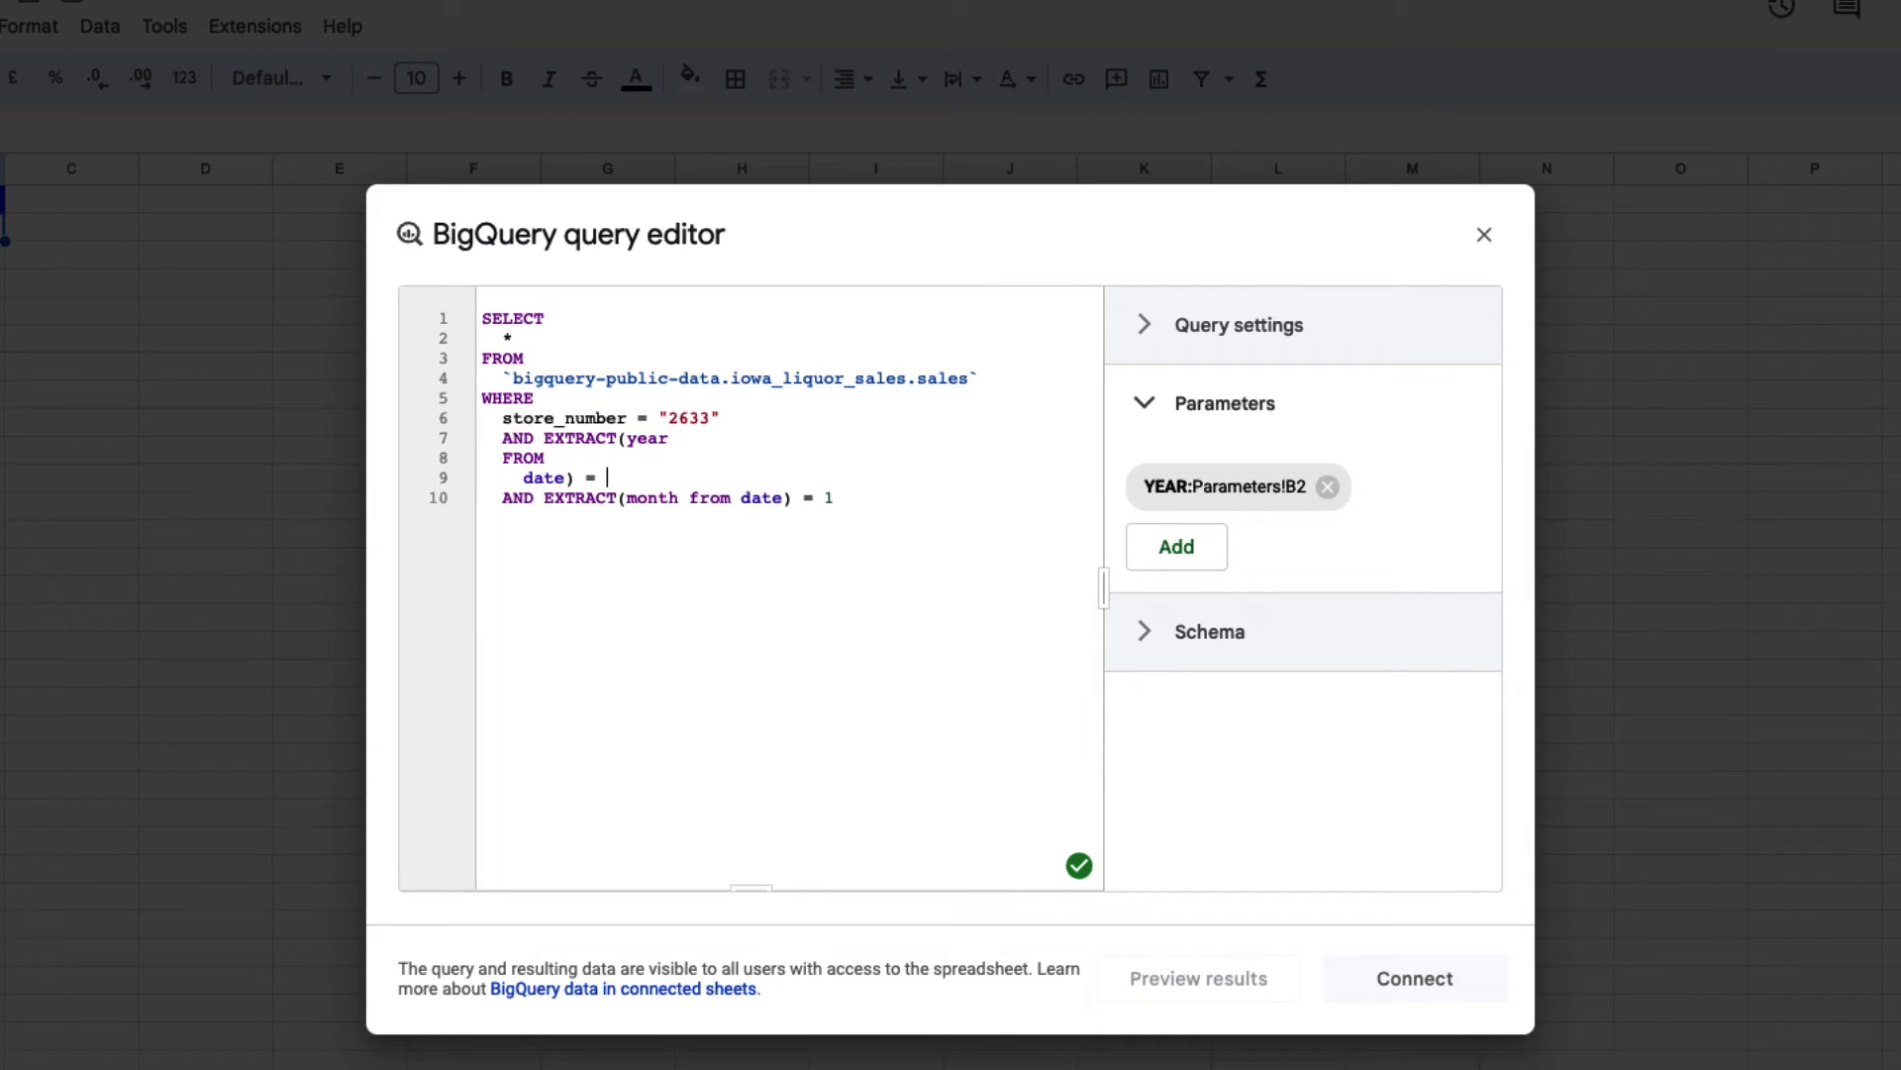
type("@YEAR")
Step: Add a MONTH query parameter whose value comes from cell Parameters!B3
left_click(1194, 550)
left_click(1231, 582)
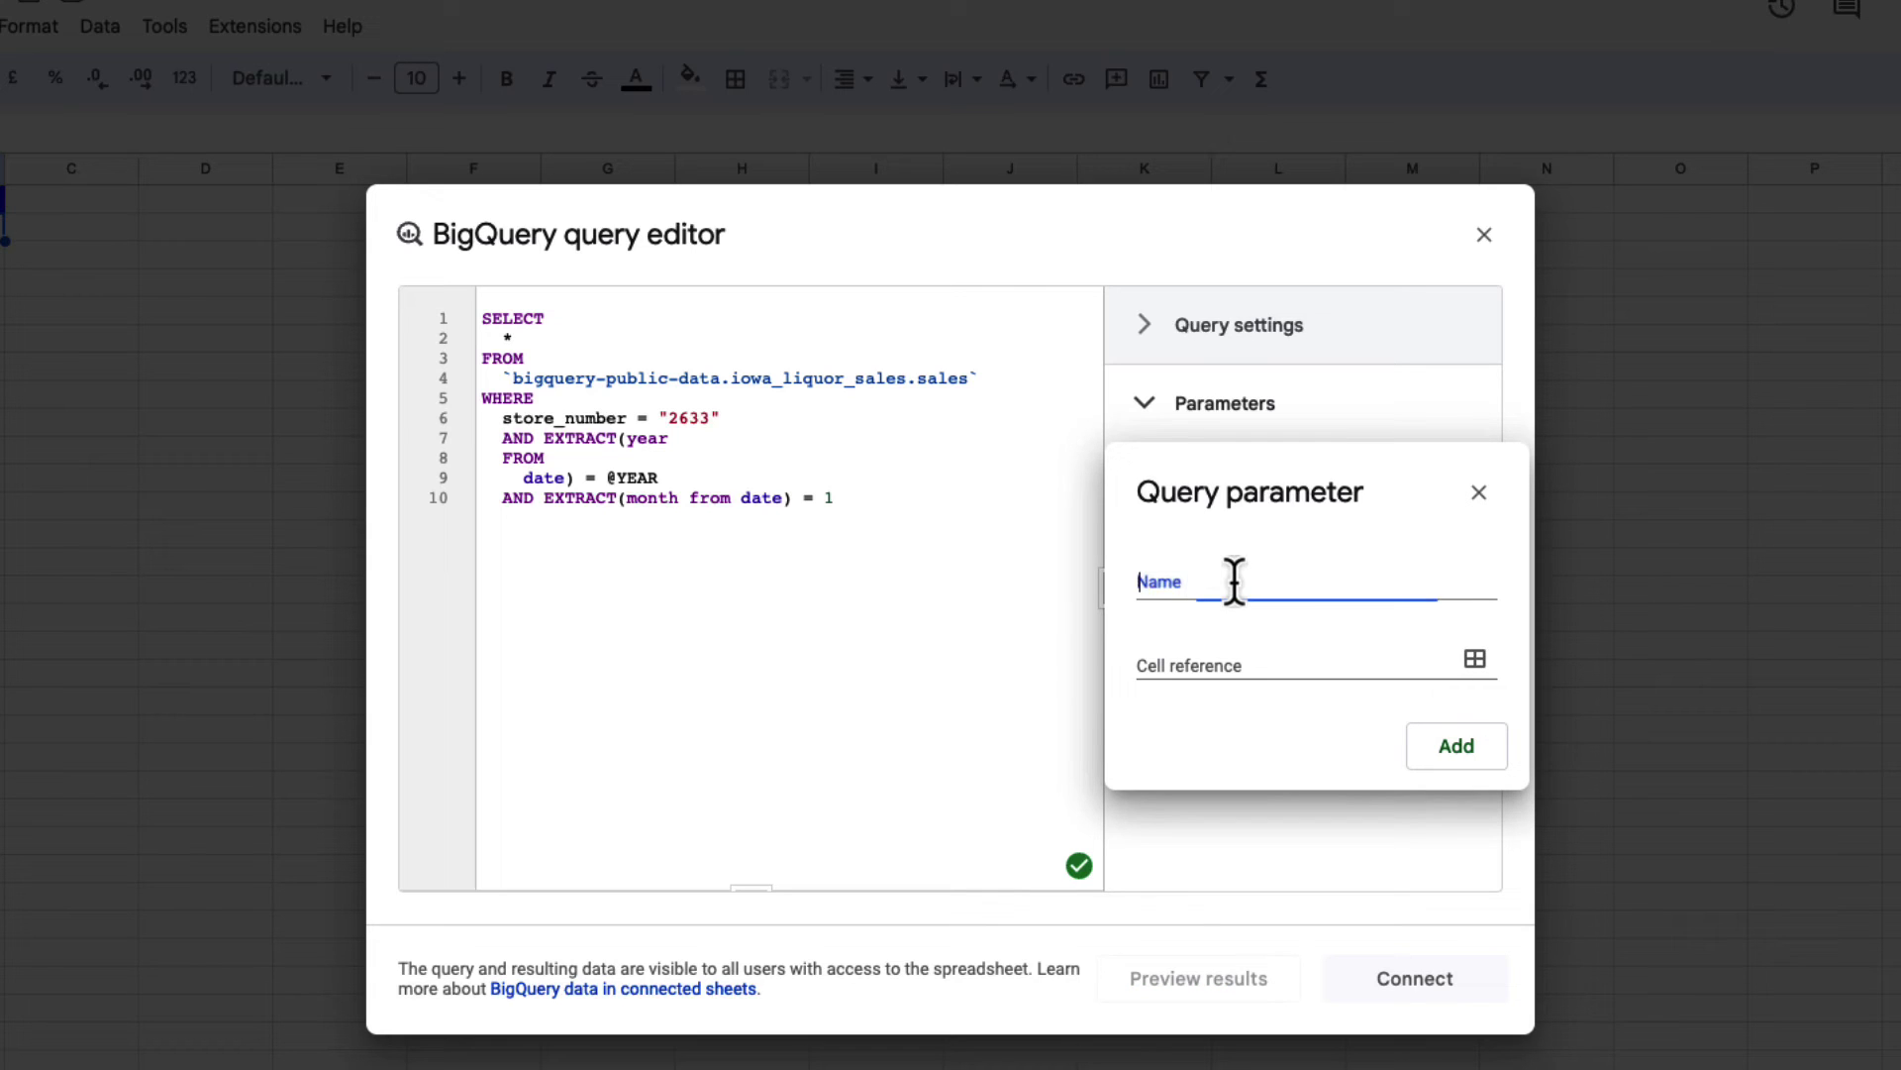
type("MONTH")
left_click(1476, 661)
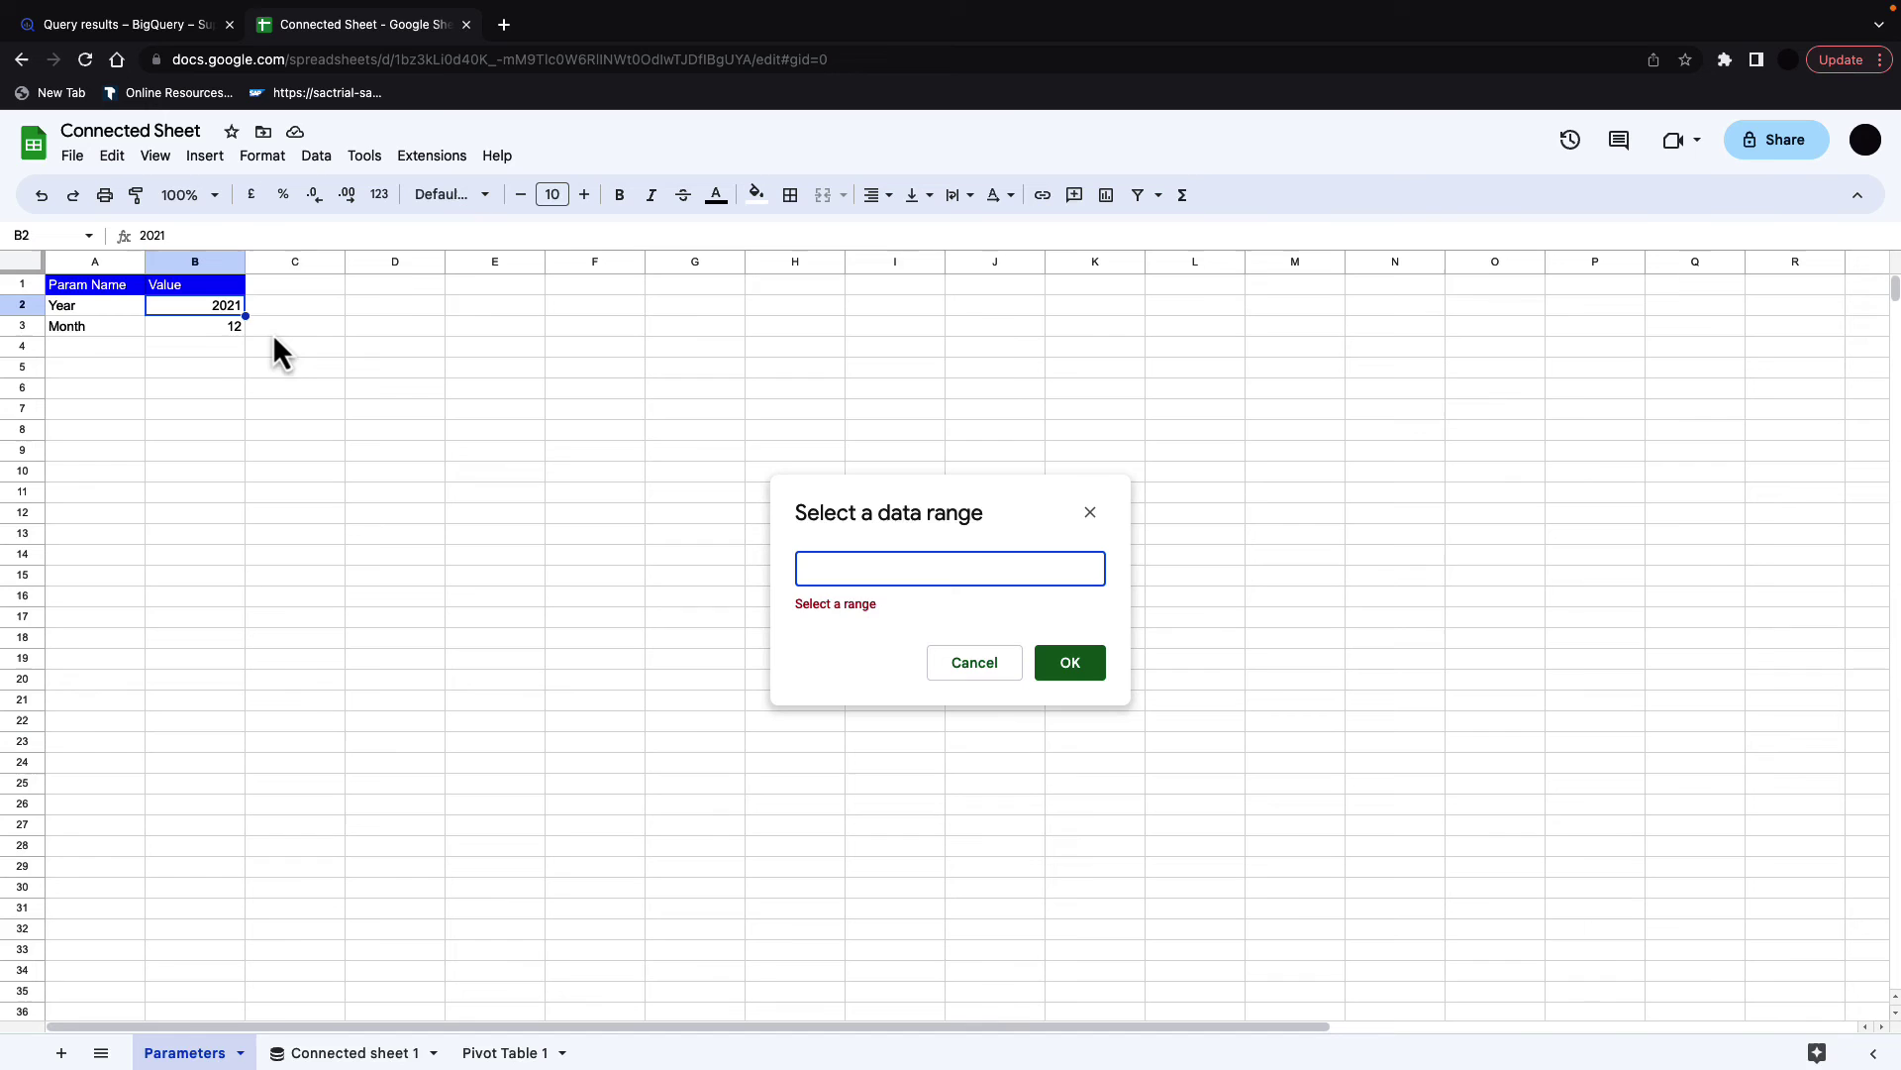
left_click(228, 329)
left_click(1042, 649)
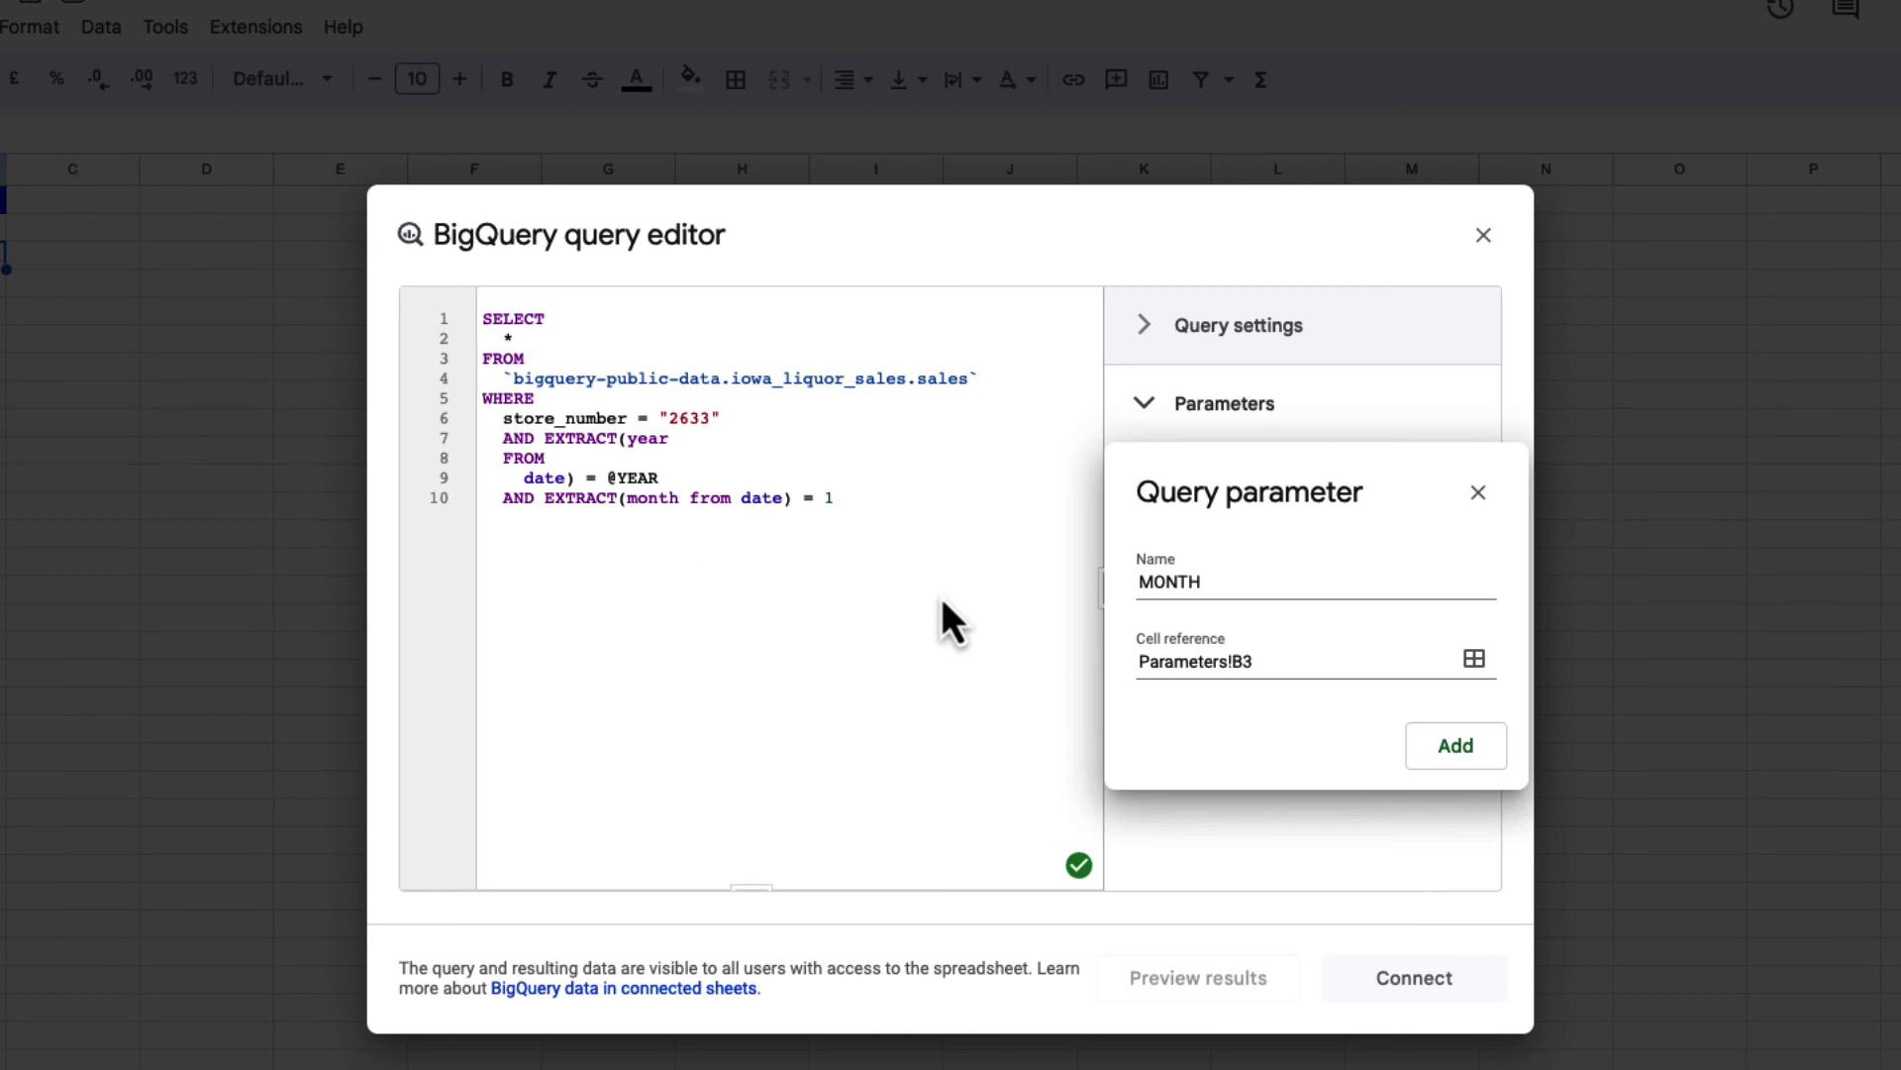
left_click(1456, 744)
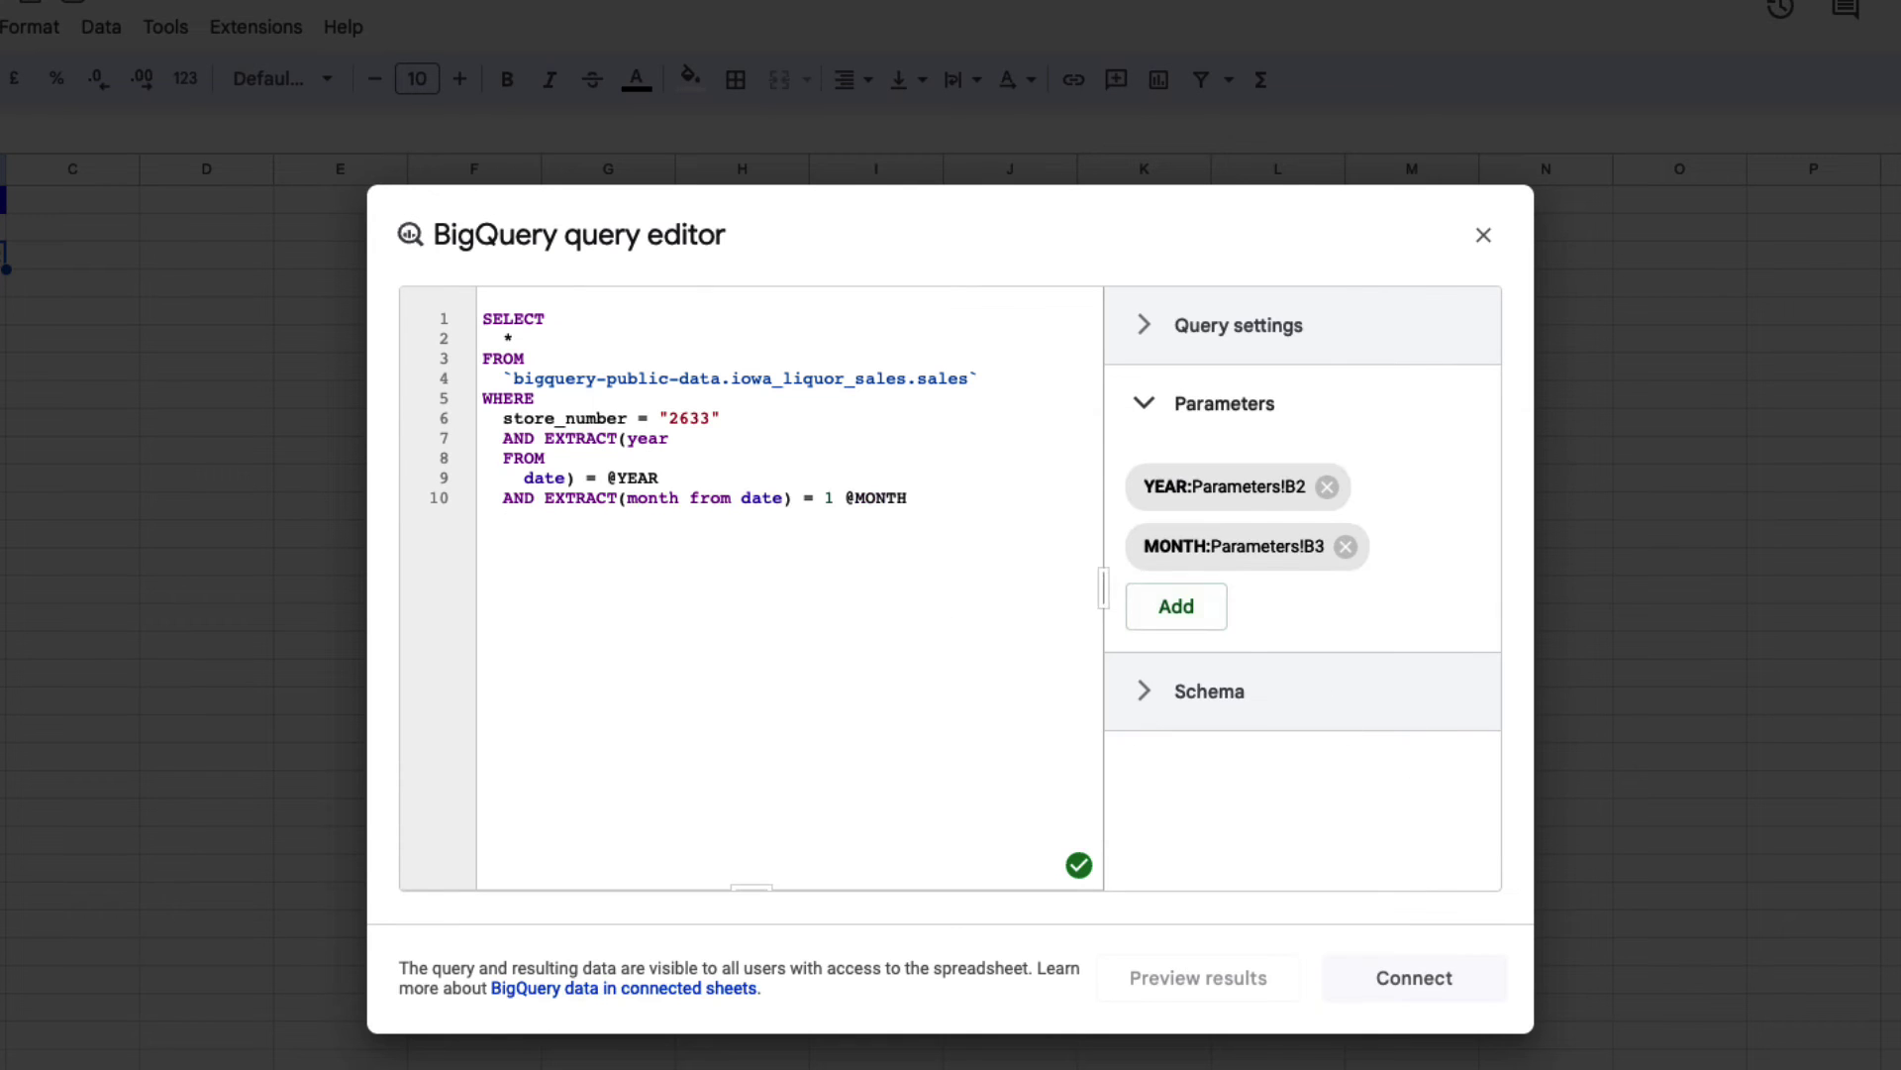
left_click(849, 497)
key("BackSpace")
key("BackSpace")
key("BackSpace")
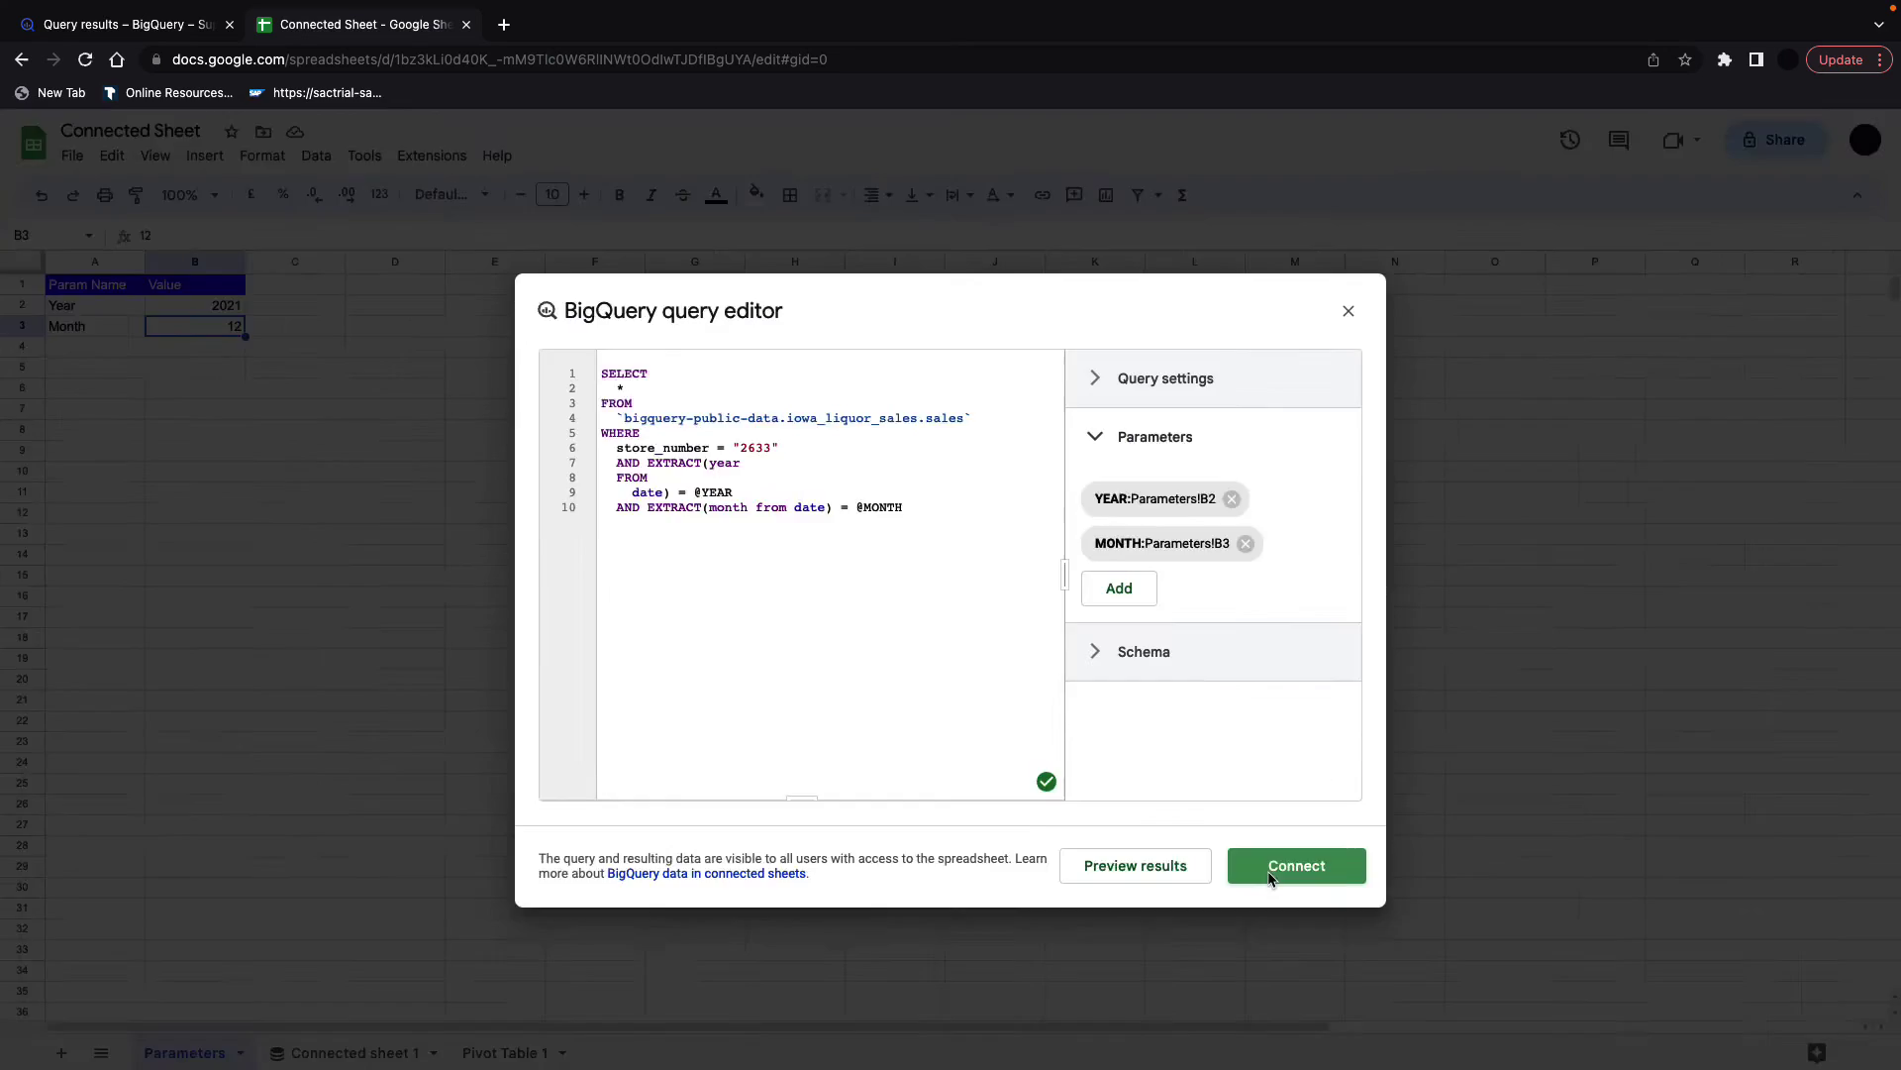
left_click(1392, 986)
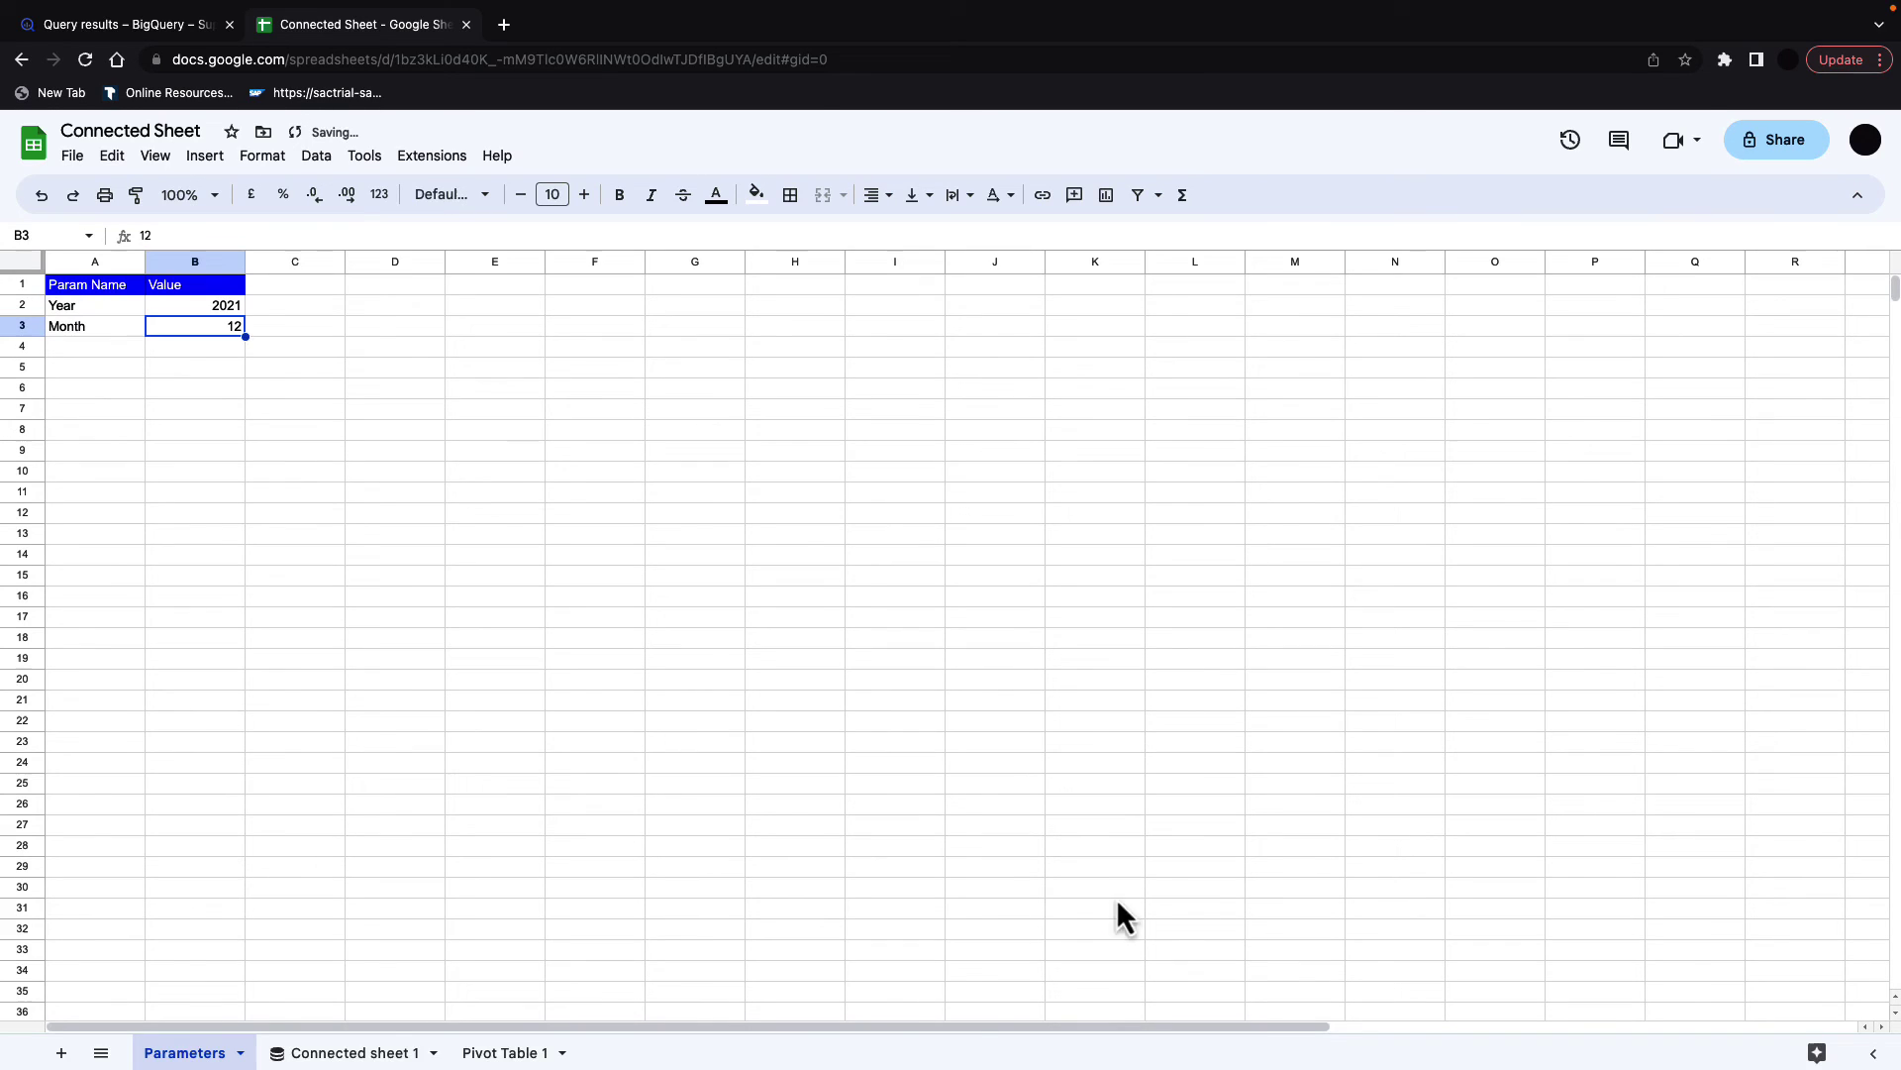
Step: Check the connected sheet and pivot, then change the Parameters Month value to 10
left_click(363, 1054)
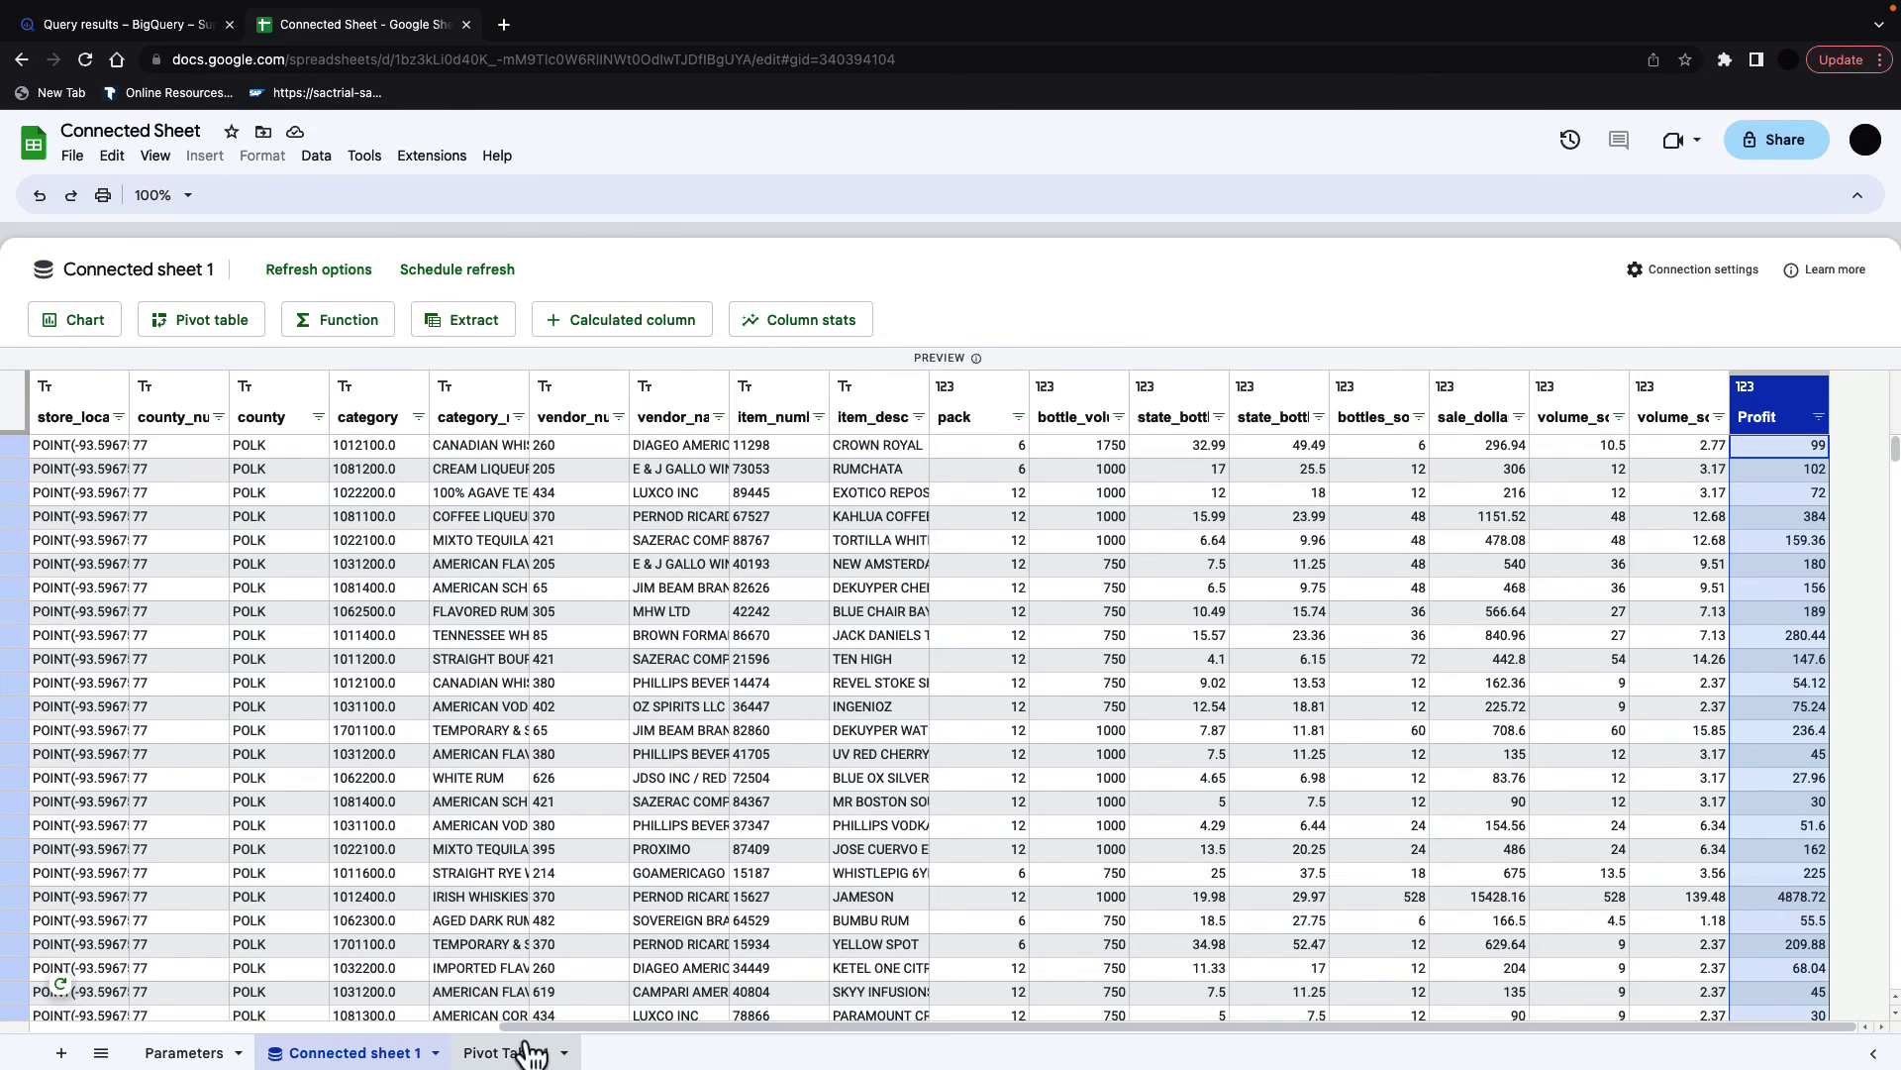
left_click(520, 1054)
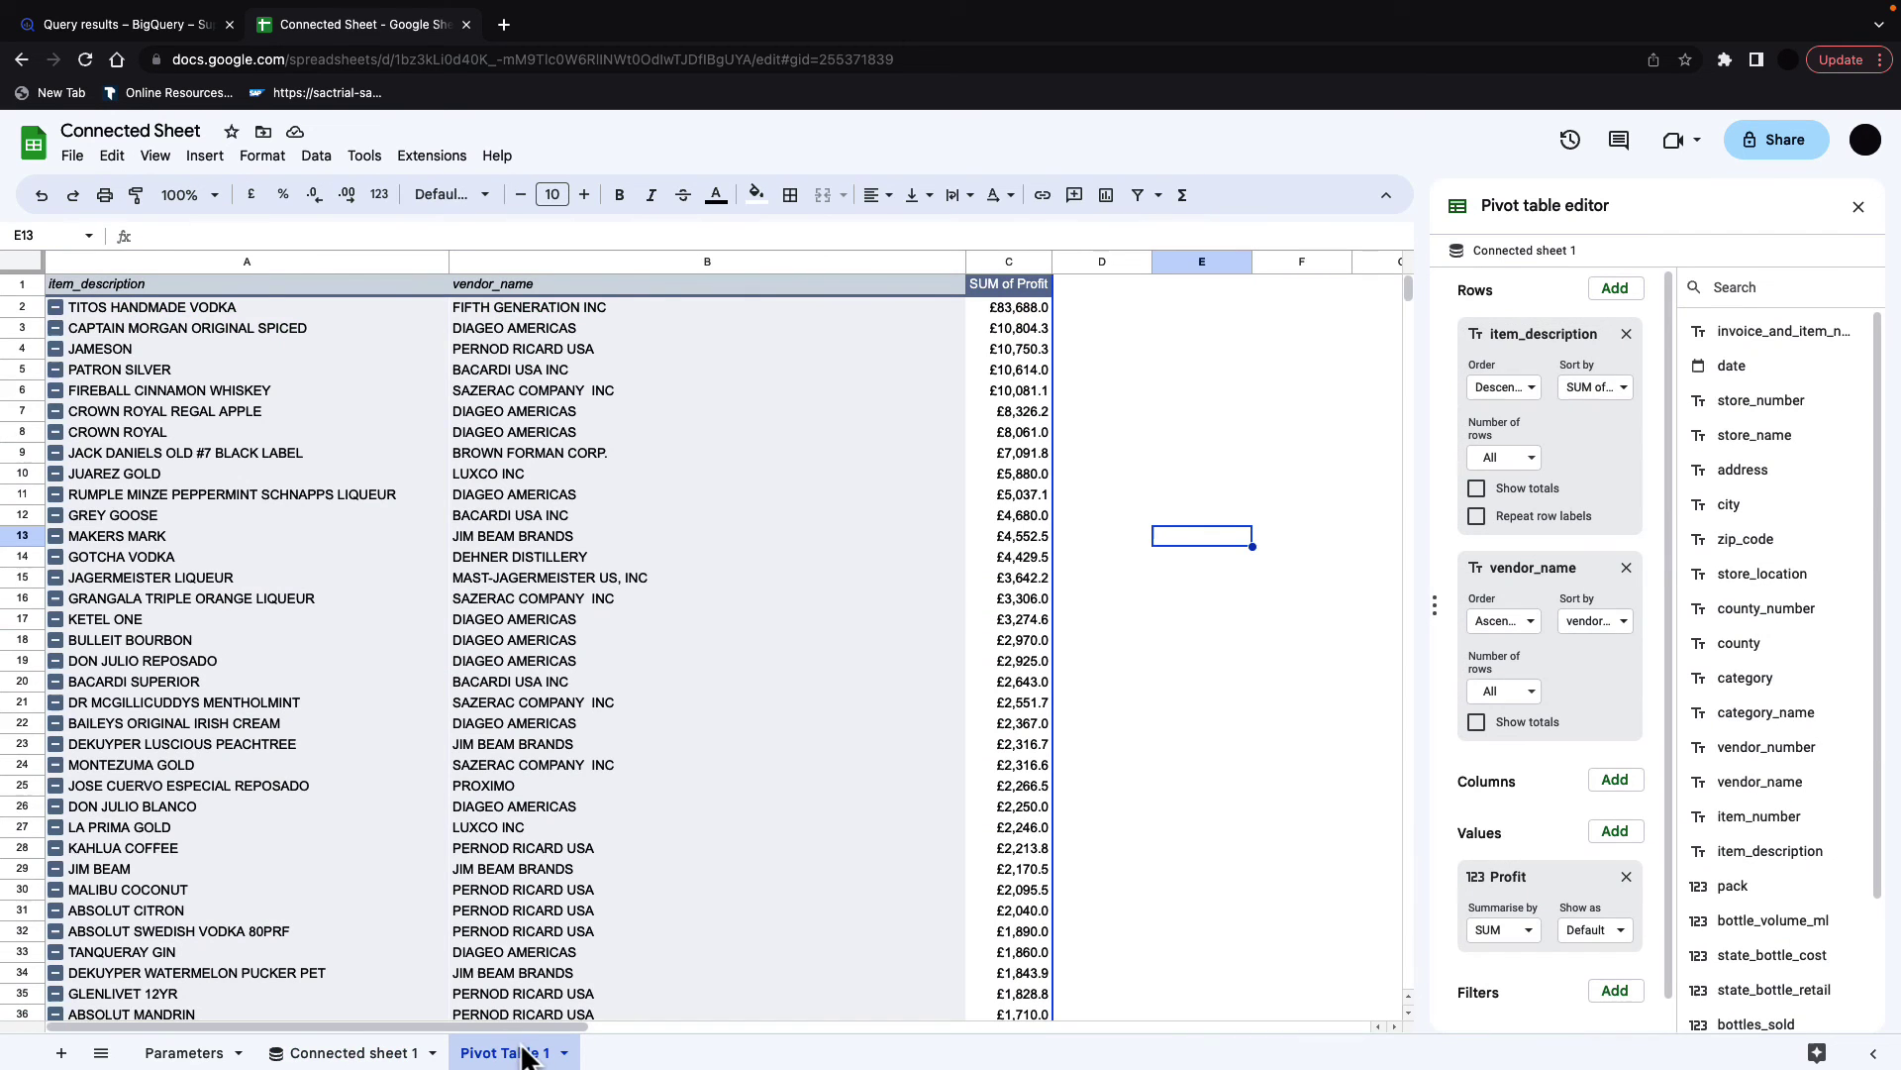
left_click(210, 1050)
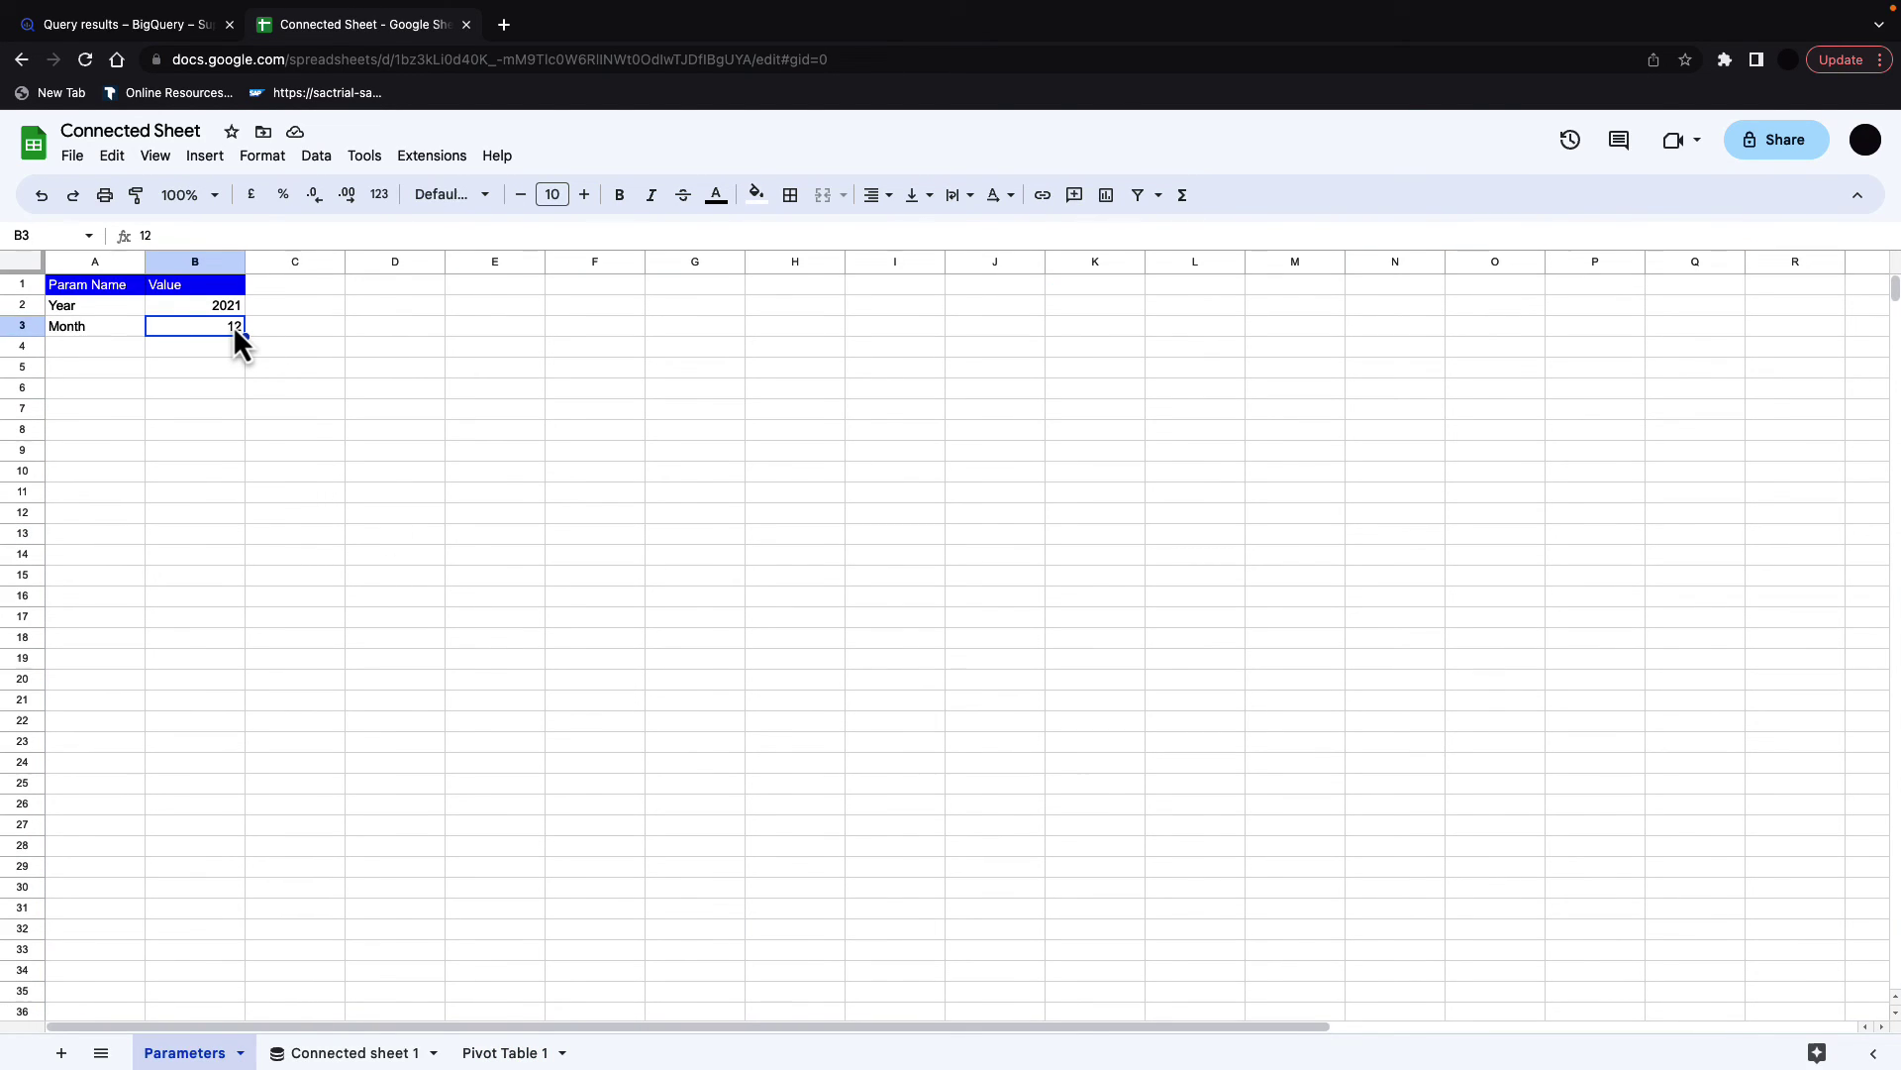
type("10")
left_click(281, 368)
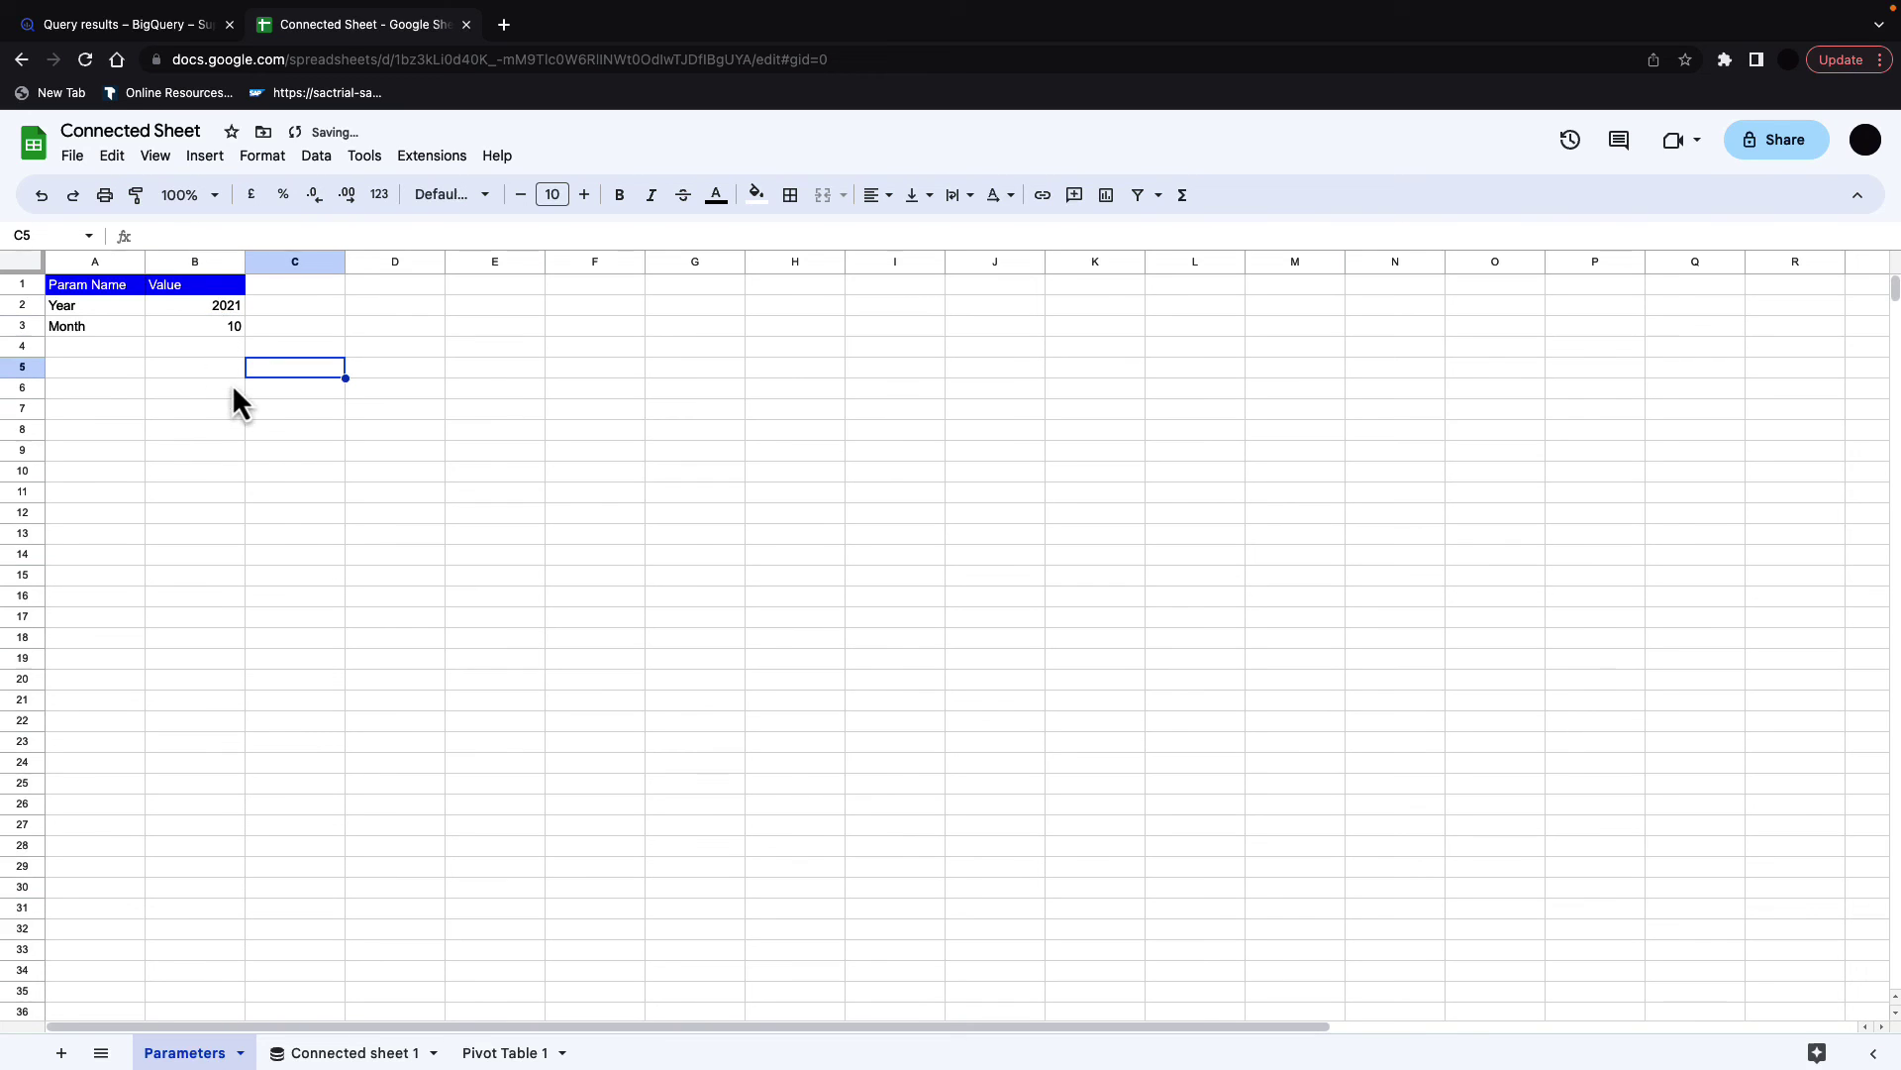
Step: Refresh Pivot Table 1 to pull data for month 10
left_click(513, 1053)
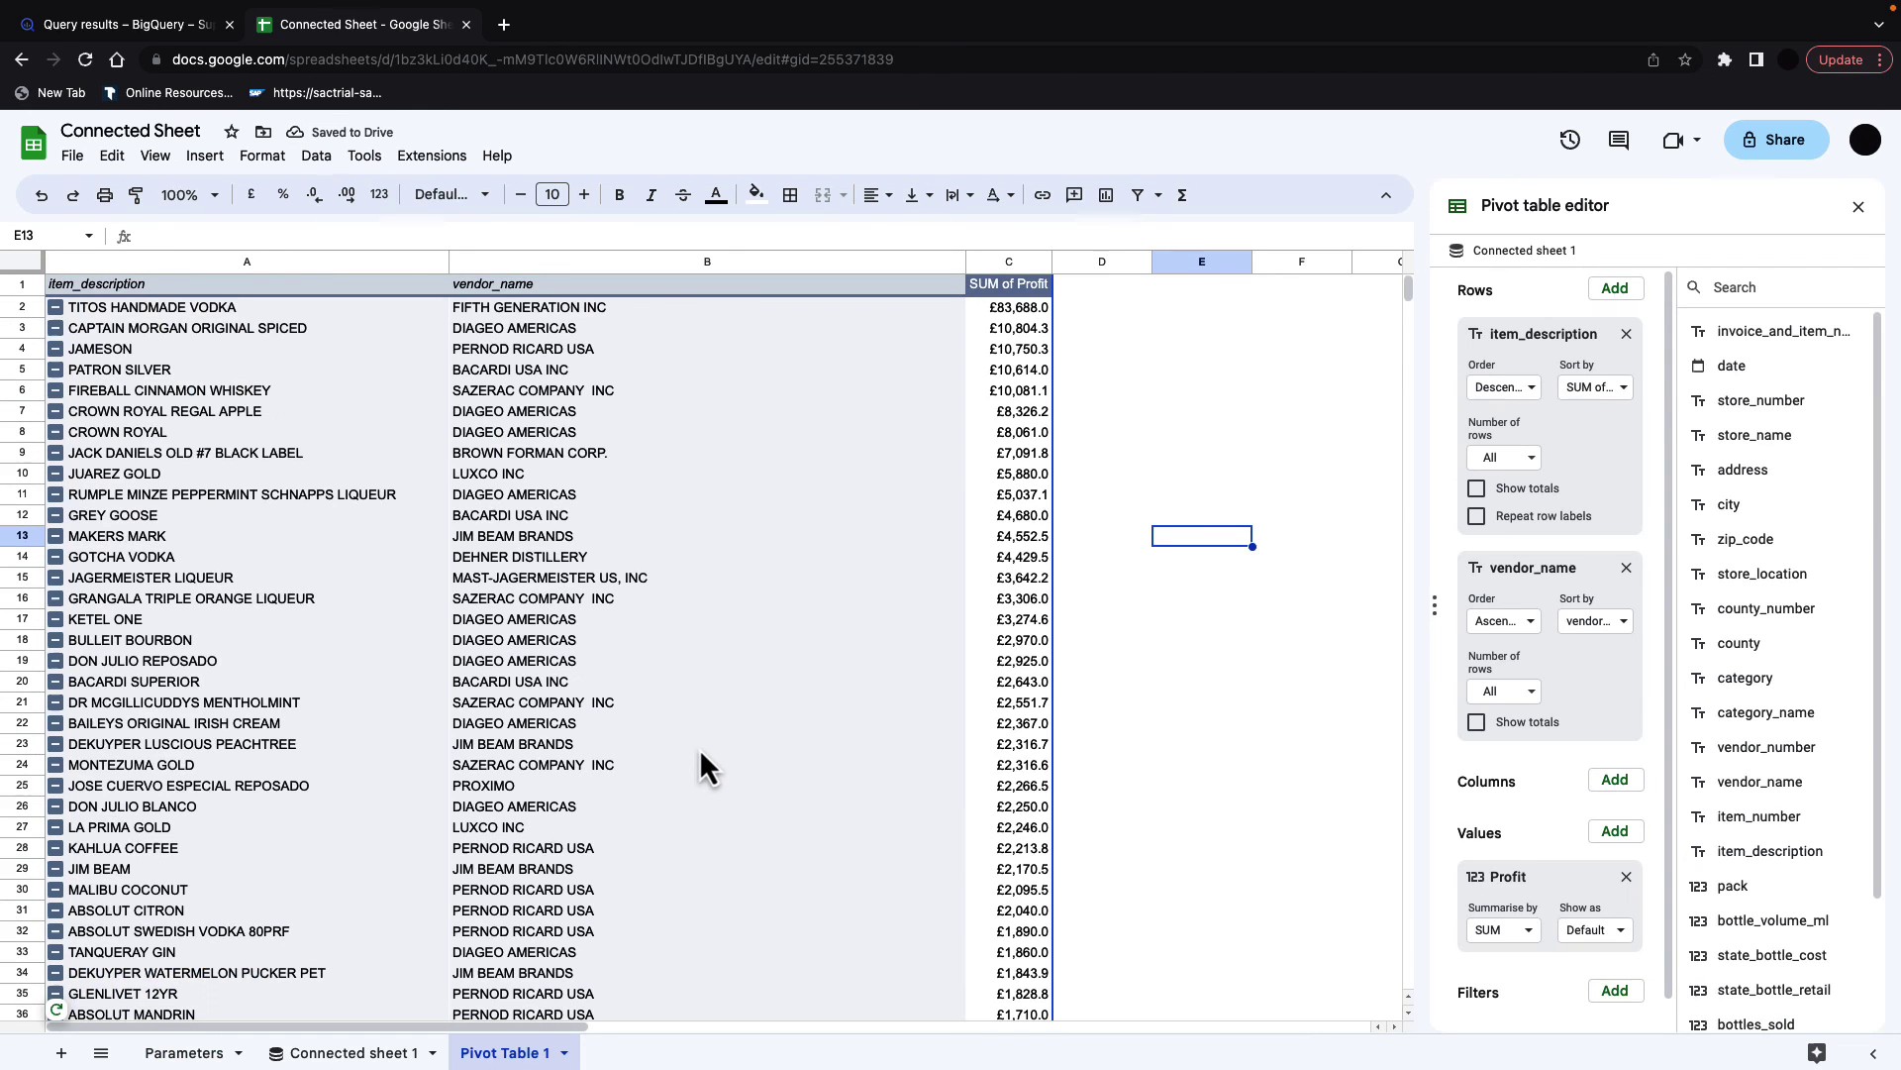
mouse_move(62, 1006)
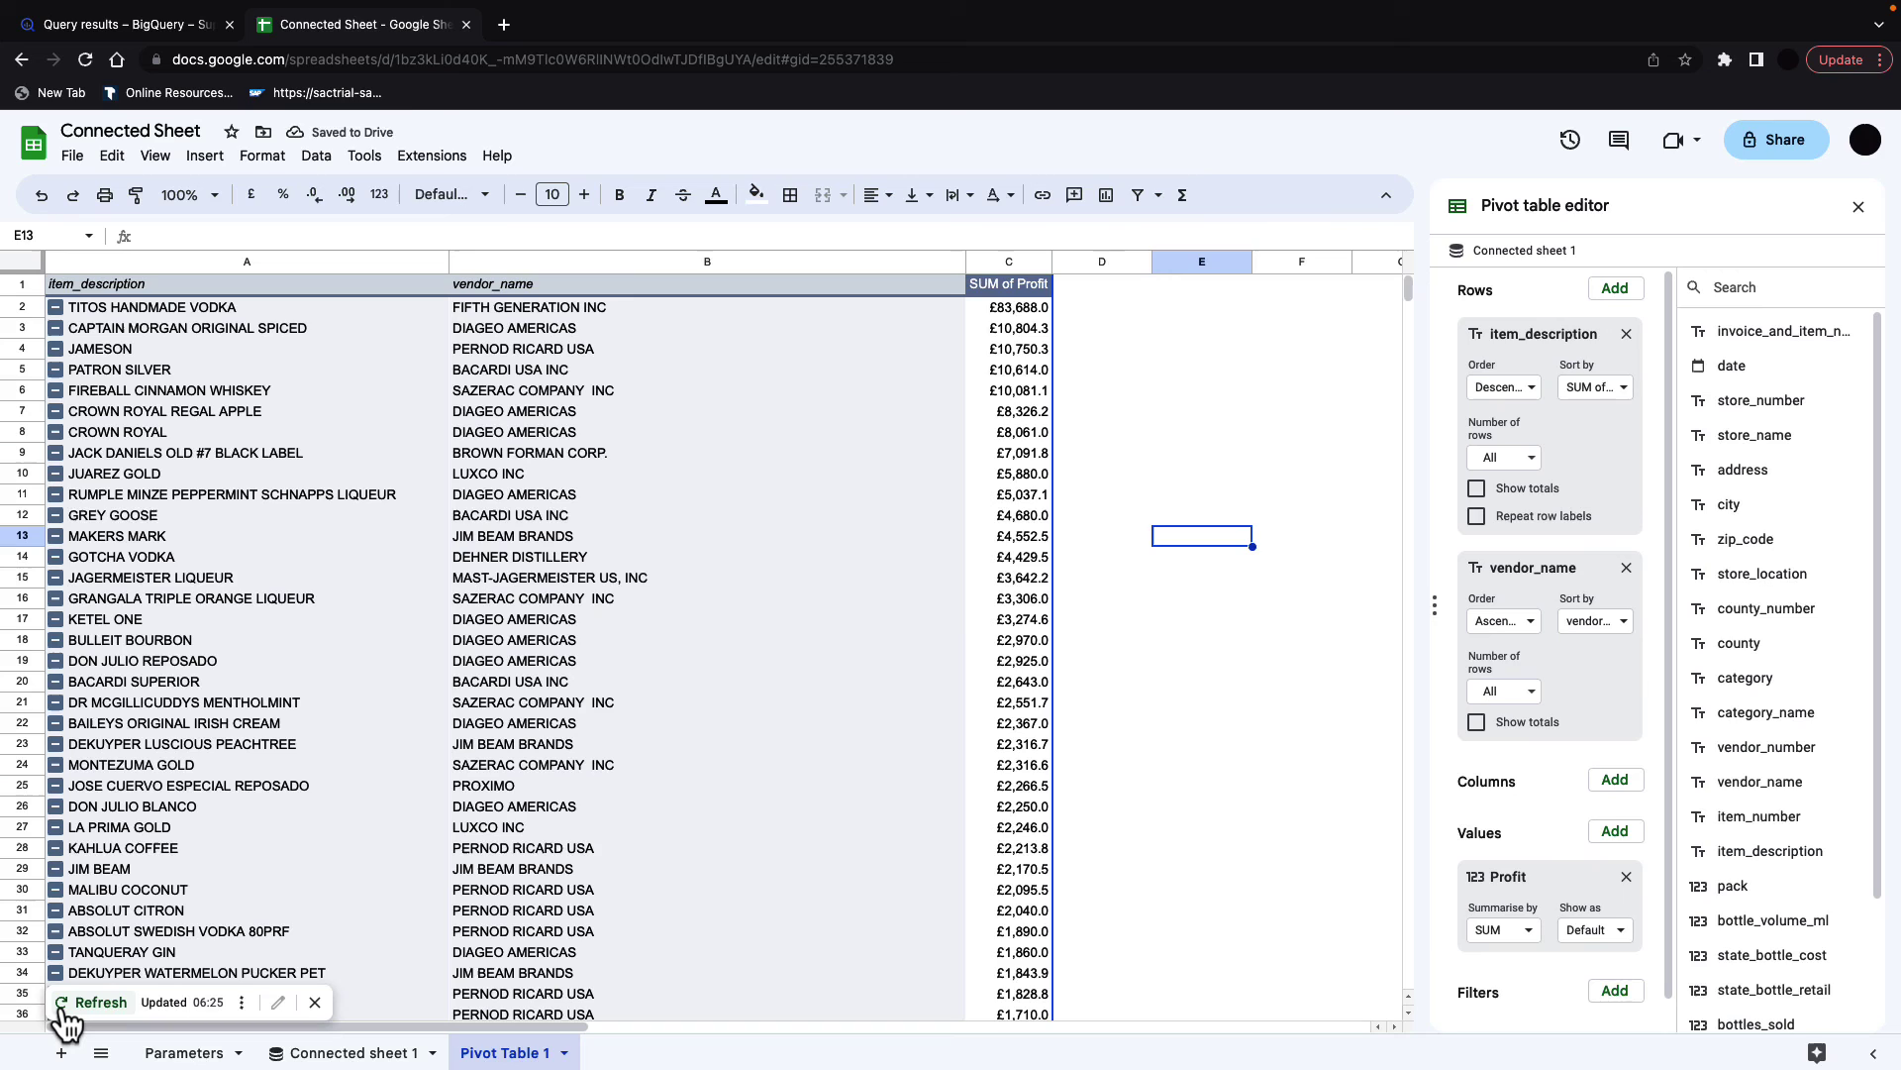
left_click(89, 1002)
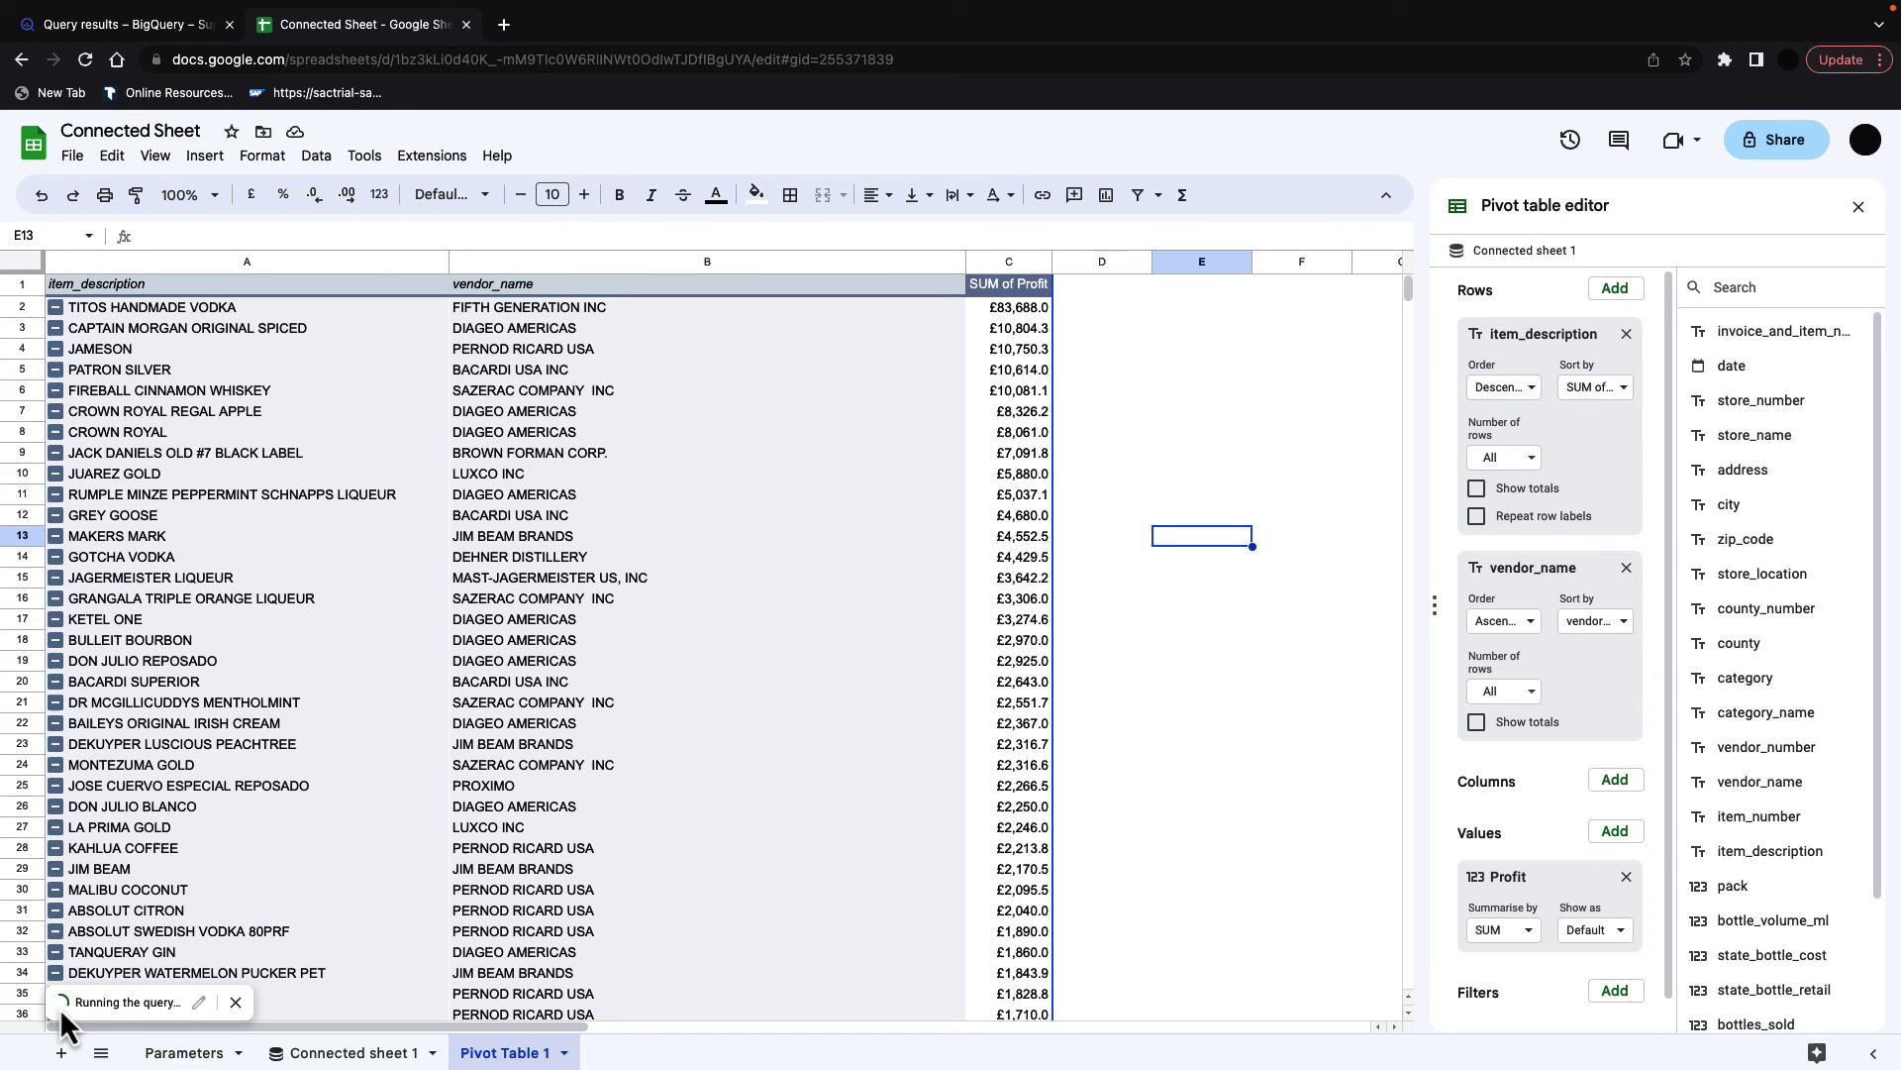
Step: Move Connected sheet 1 after Pivot Table 1 and hide it
left_click_drag(347, 1053, 485, 1053)
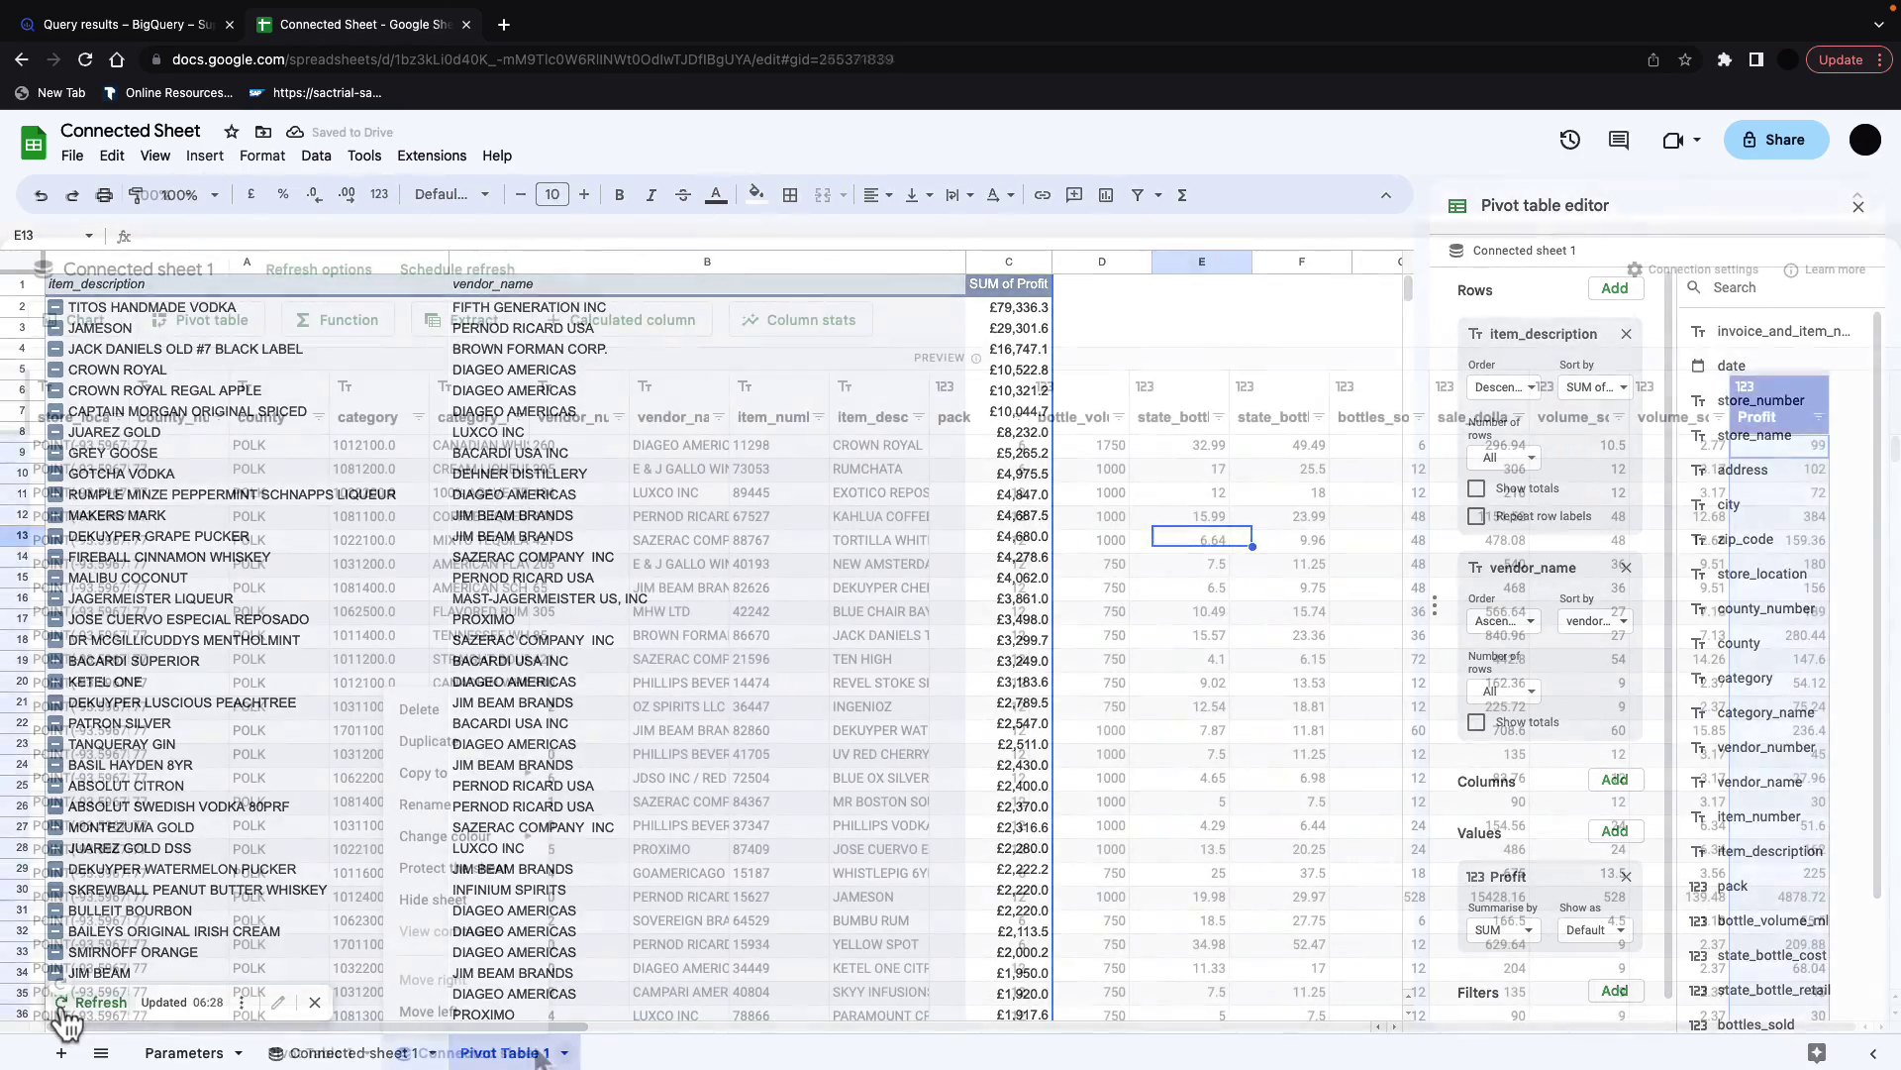
right_click(475, 1053)
left_click(433, 899)
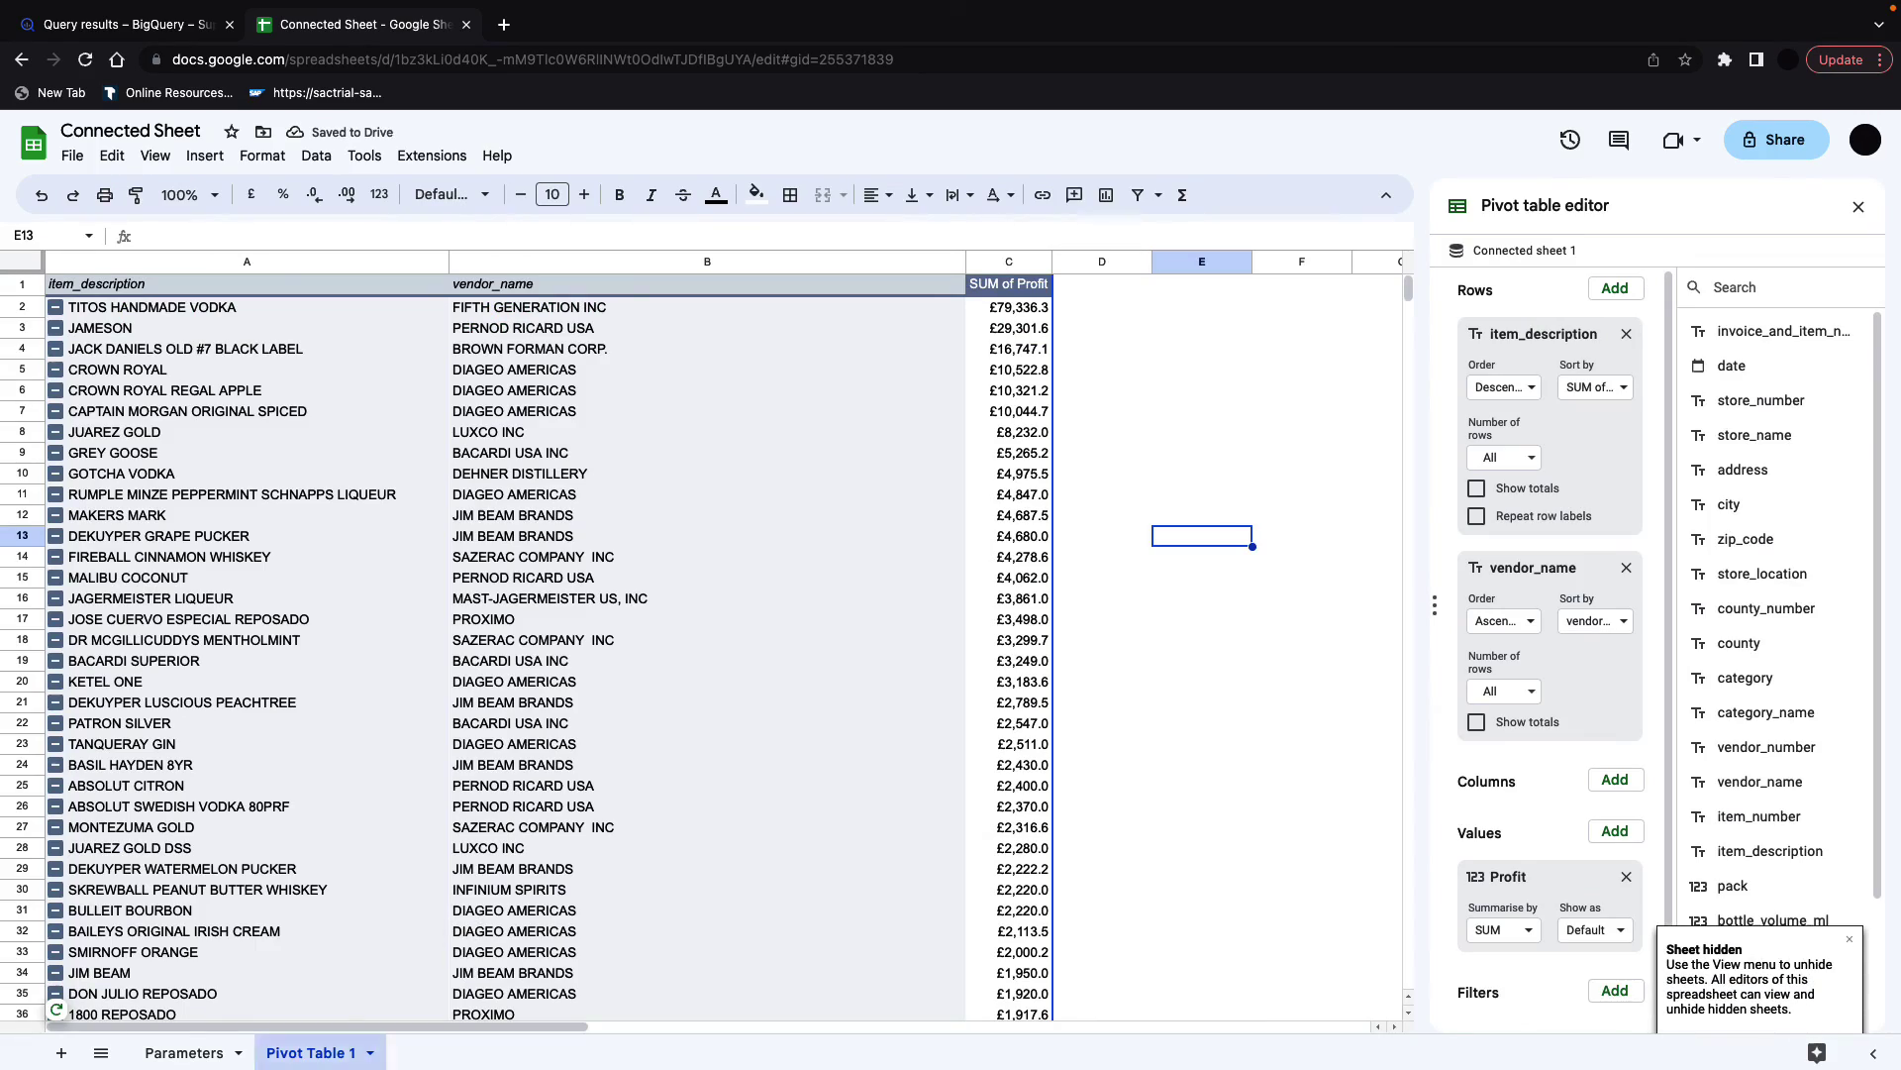
Step: Set Parameters!B3 Month to 3 and refresh Pivot Table 1 for that month
left_click(203, 1053)
left_click(226, 331)
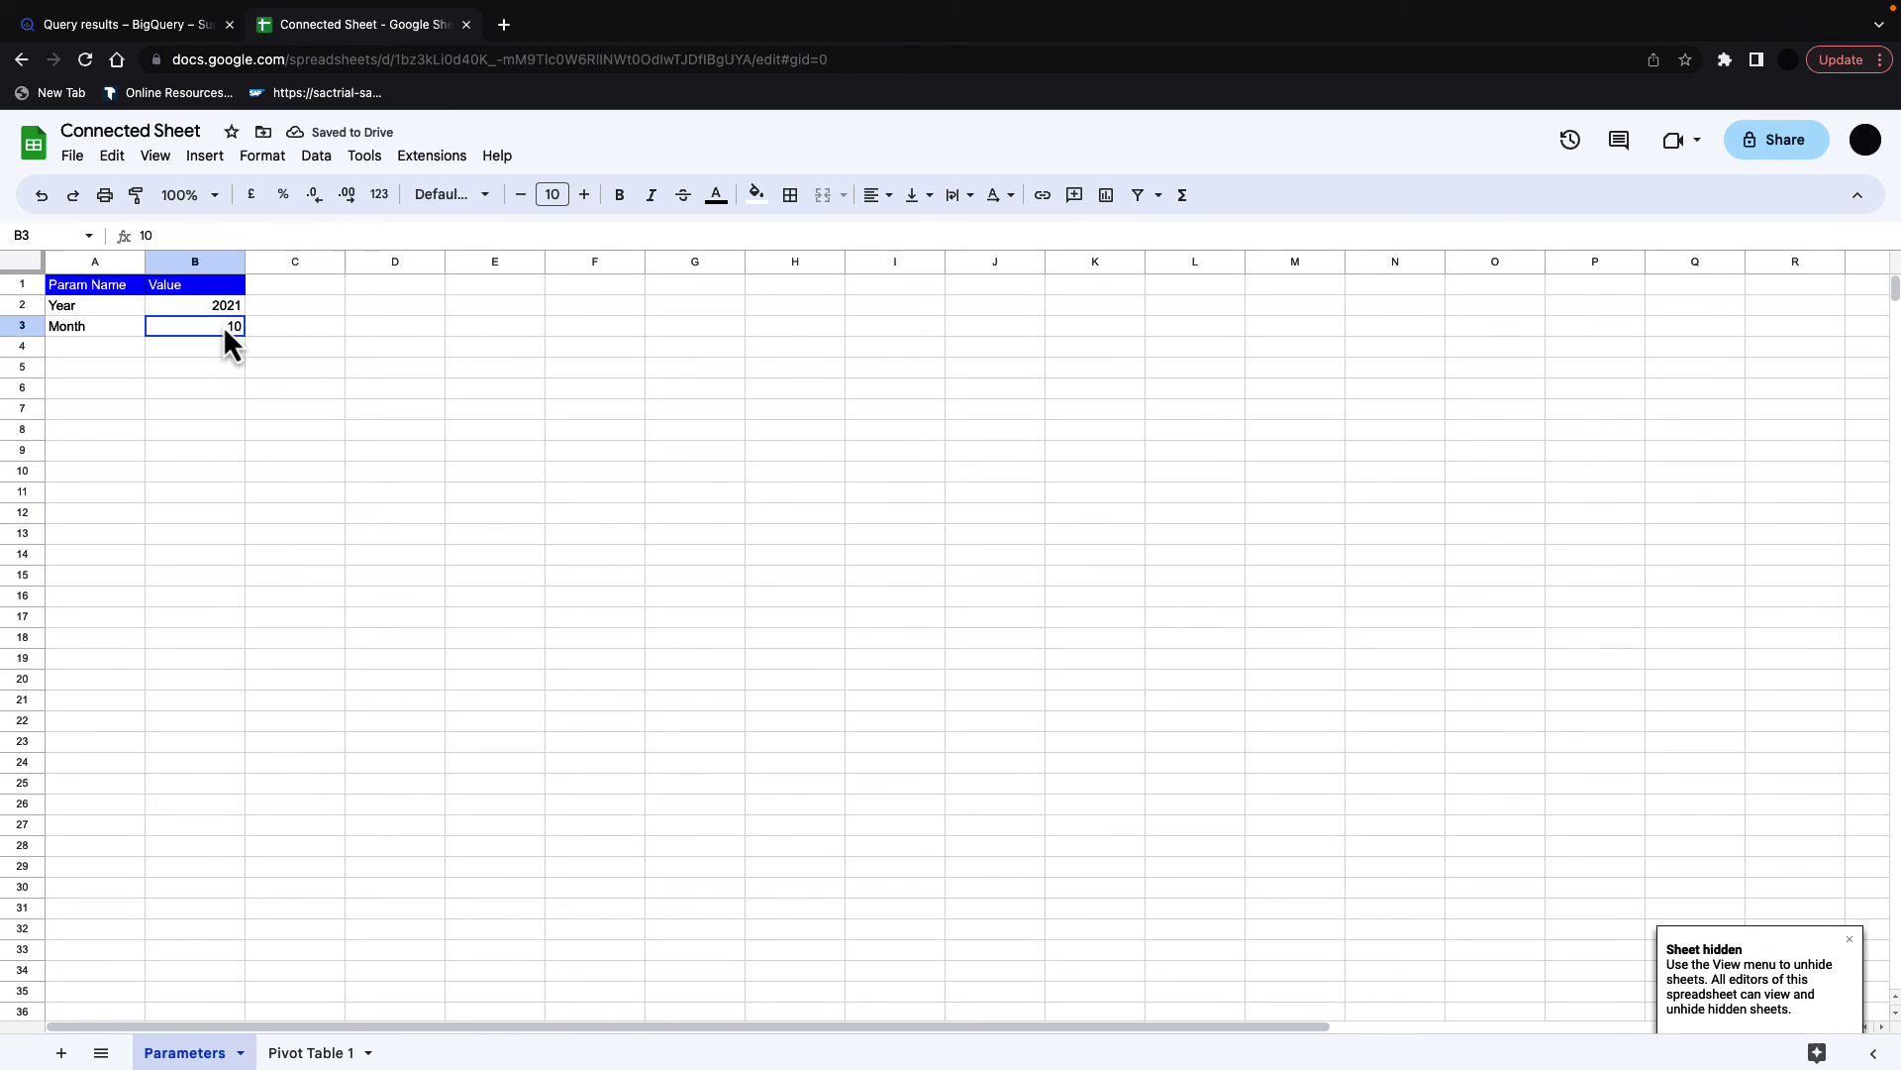
type("3")
left_click(307, 1052)
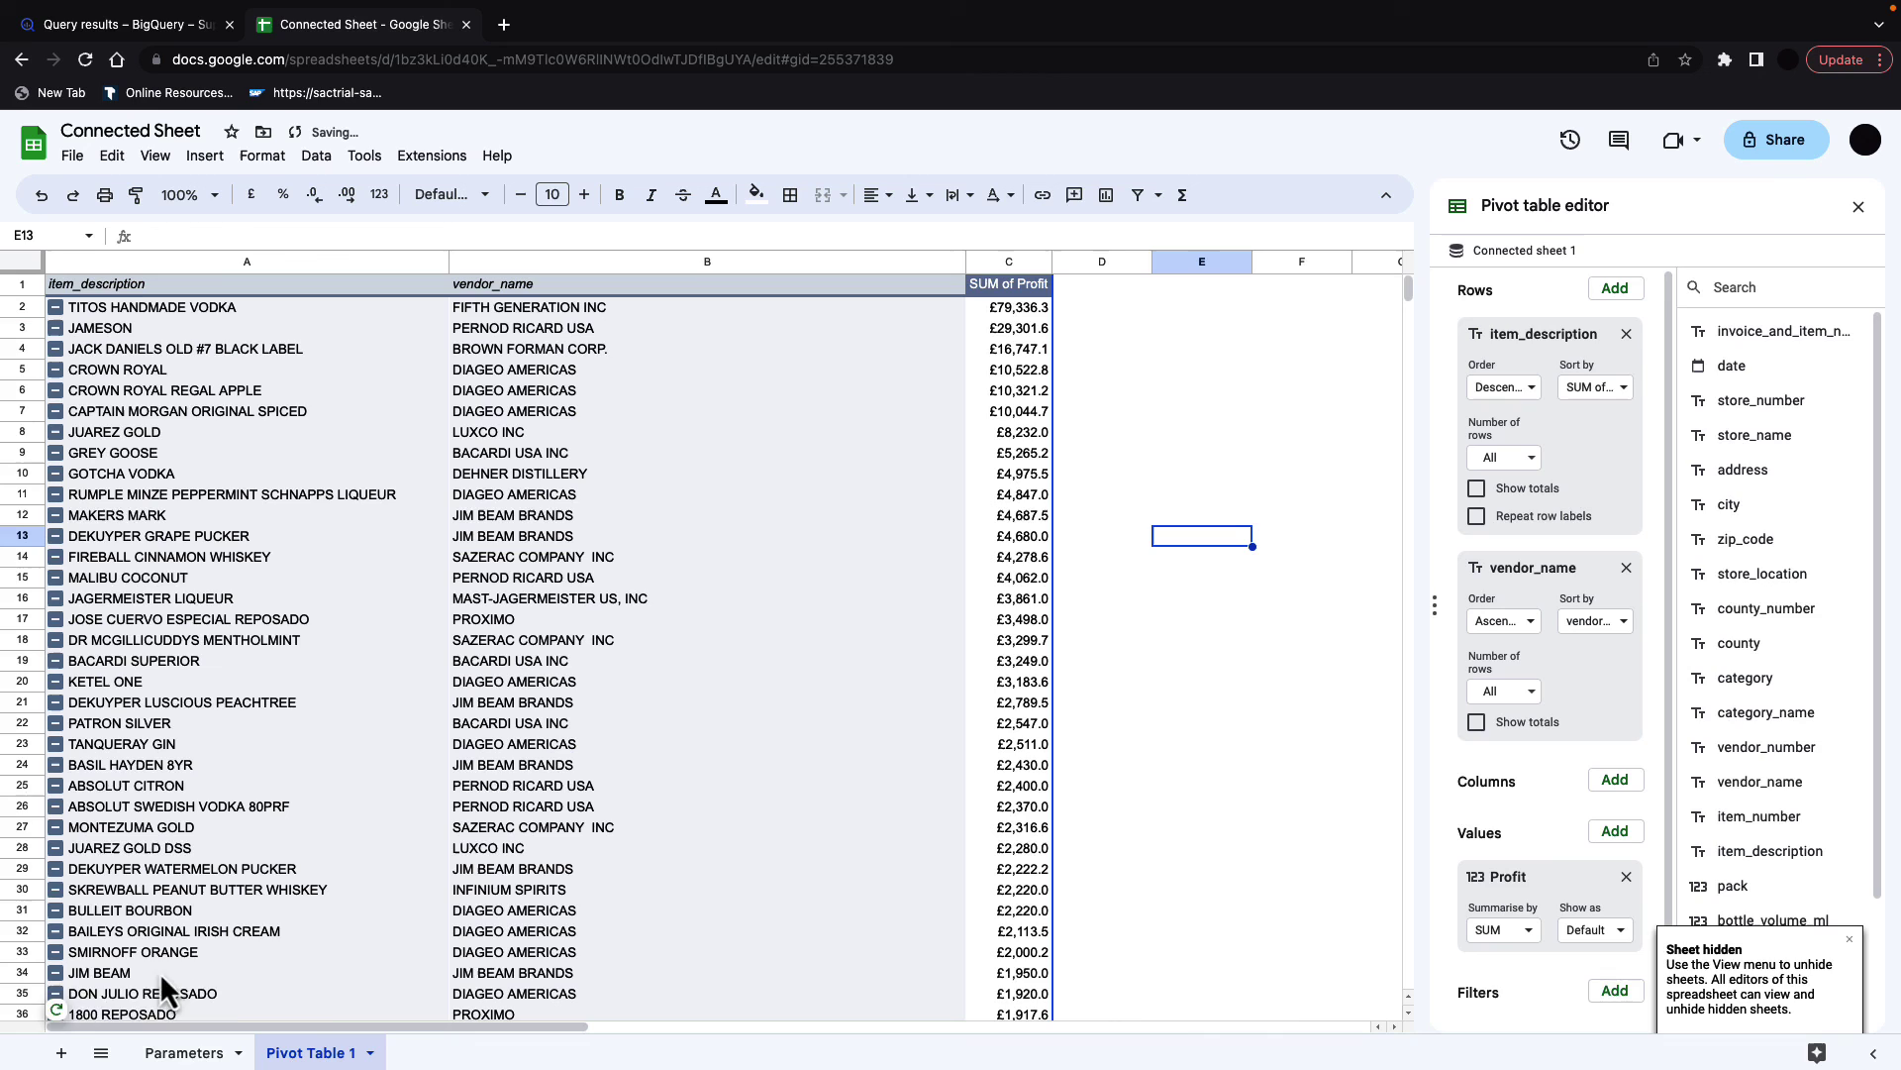
left_click(65, 1003)
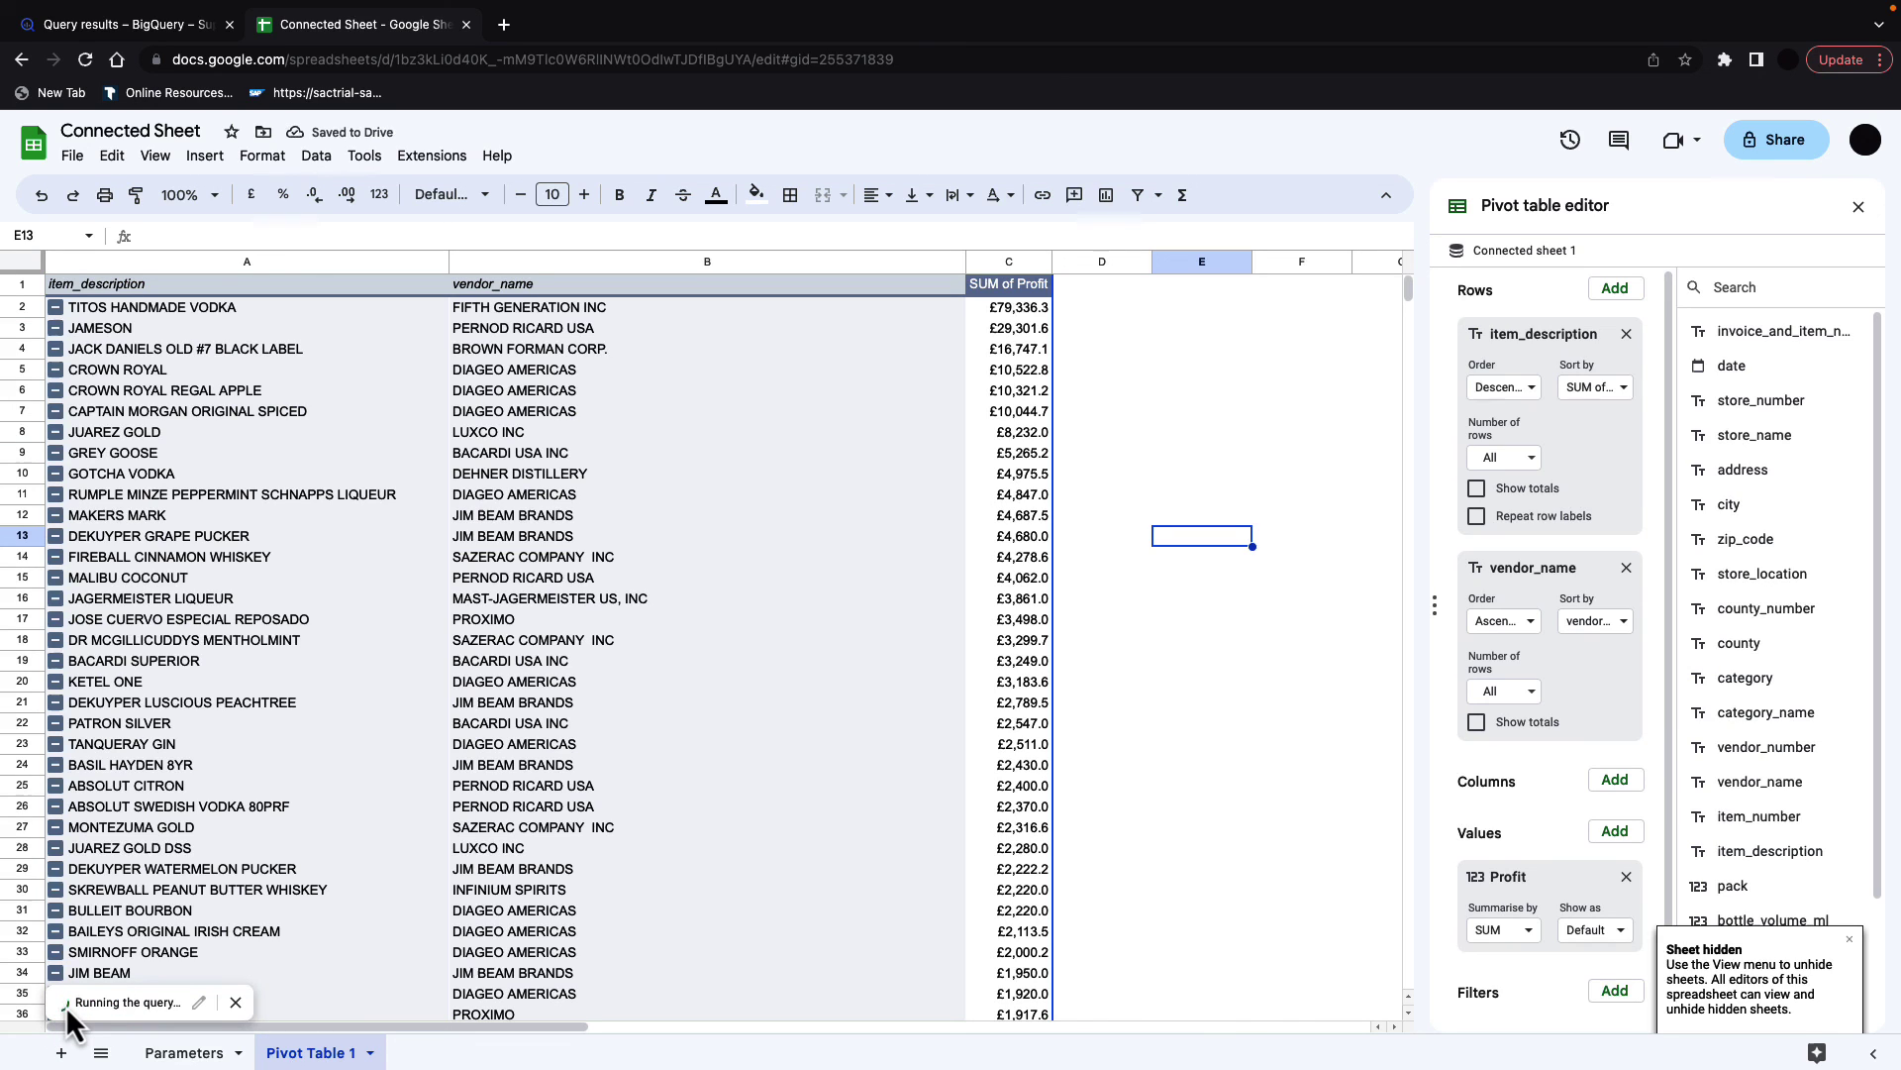